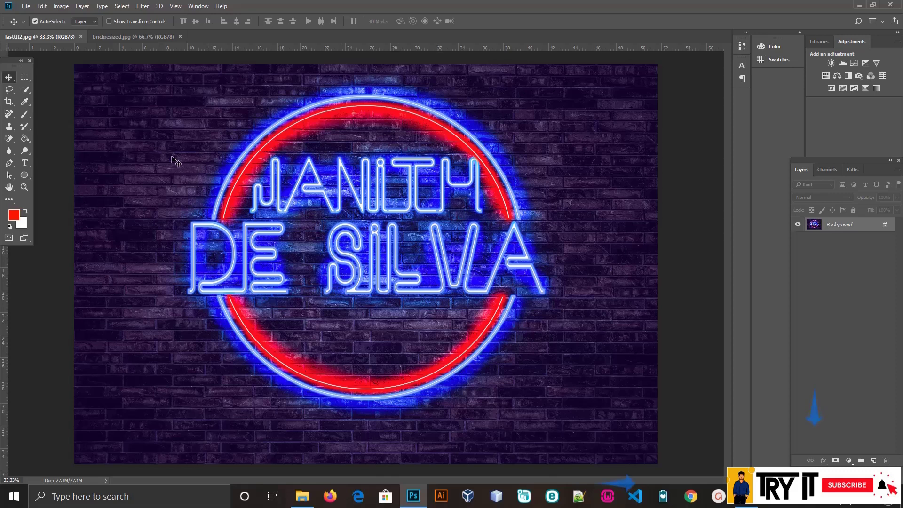
Switch to the brickresized.jpg brick wall document.
click(123, 38)
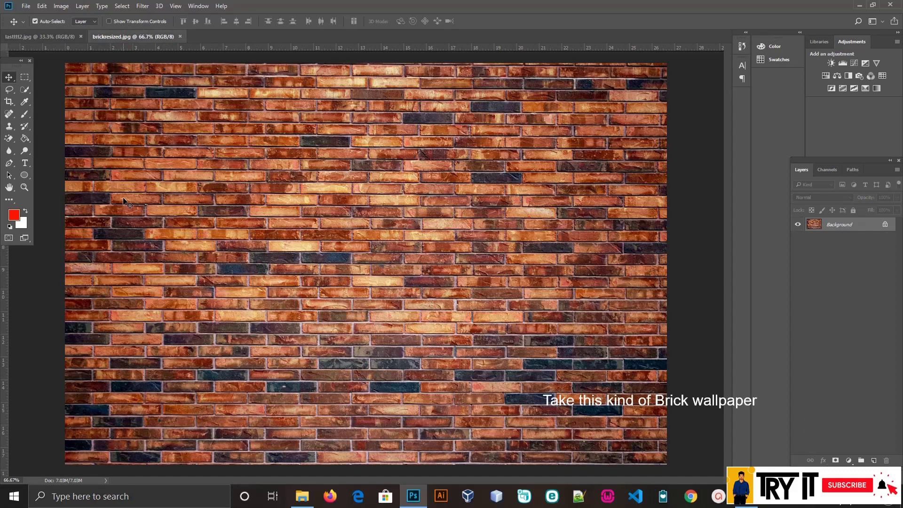
Apply a Camera Raw Filter with lower exposure and blacks, more clarity, and less saturation.
click(25, 6)
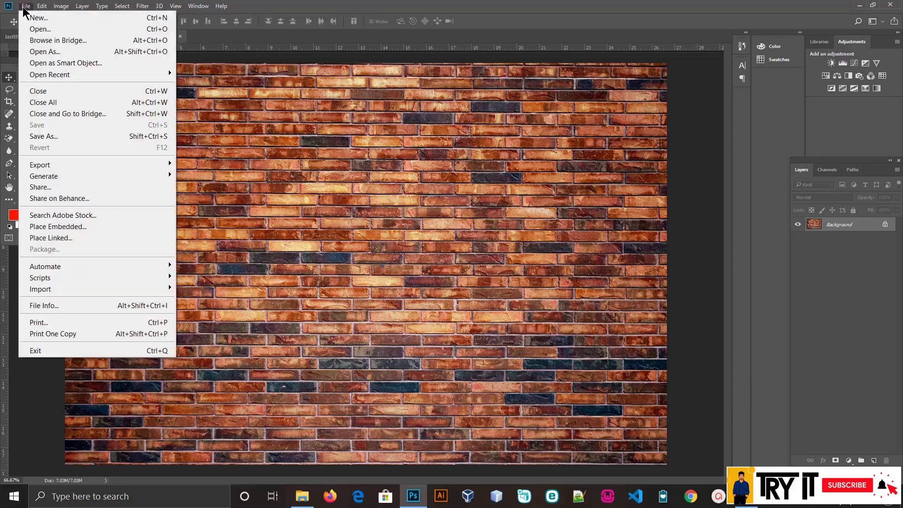
click(143, 7)
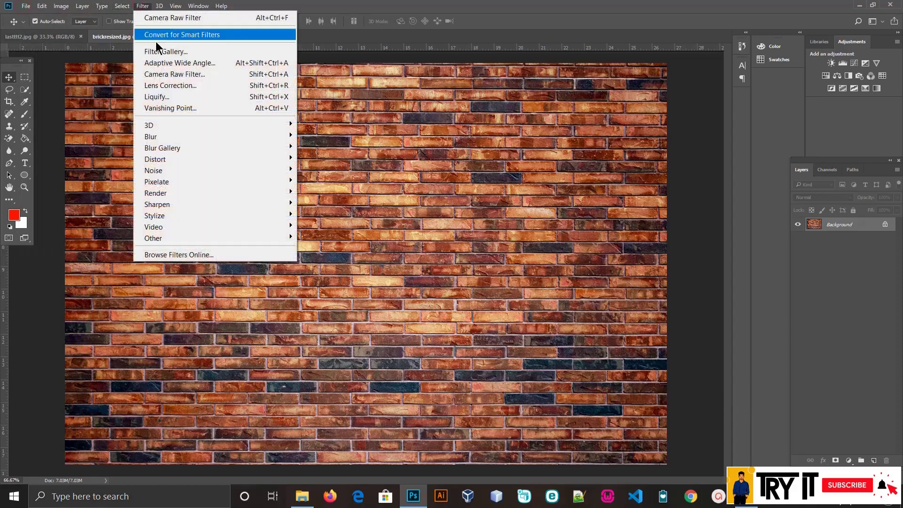
click(172, 75)
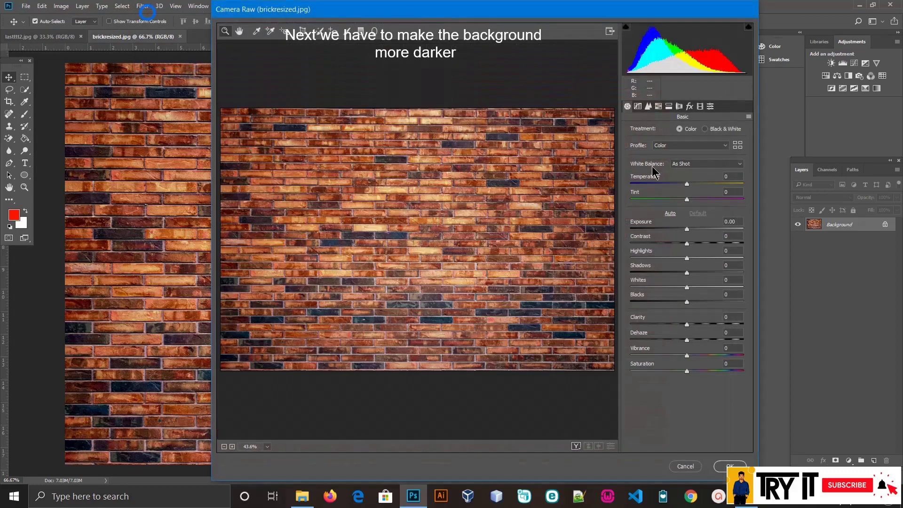
drag(686, 184, 685, 185)
mouse_move(687, 229)
mouse_down()
mouse_move(670, 232)
mouse_move(709, 247)
mouse_move(691, 273)
mouse_move(637, 273)
mouse_move(662, 273)
mouse_move(675, 258)
mouse_up()
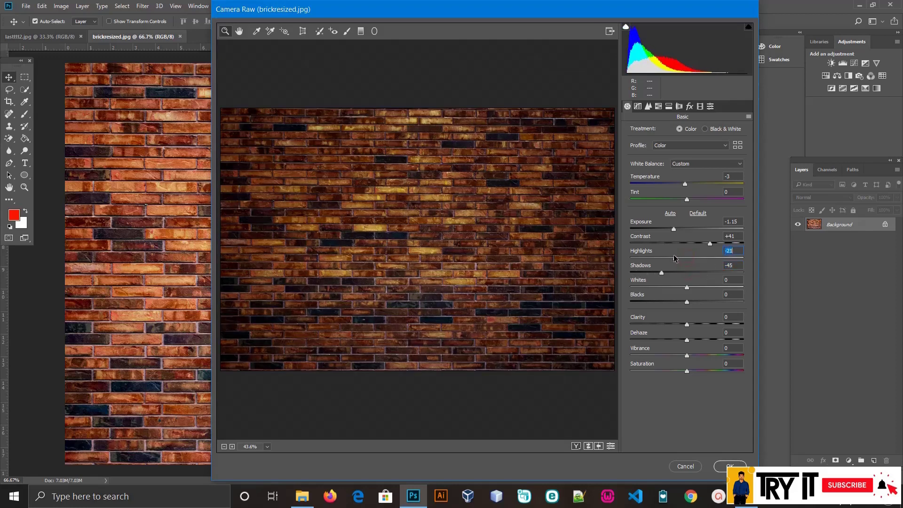
drag(687, 301, 655, 287)
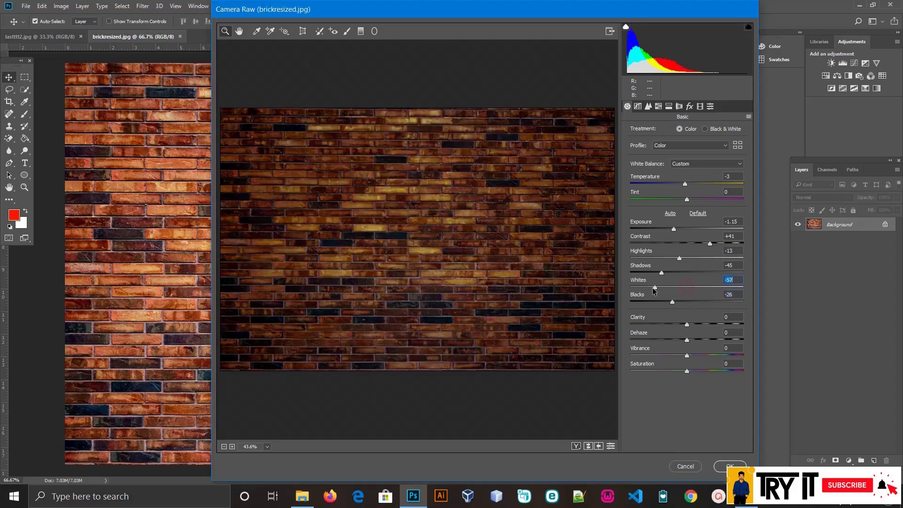
mouse_move(687, 324)
mouse_down()
mouse_move(702, 324)
mouse_move(692, 343)
mouse_move(705, 344)
mouse_move(699, 358)
mouse_move(676, 356)
mouse_move(655, 374)
mouse_up()
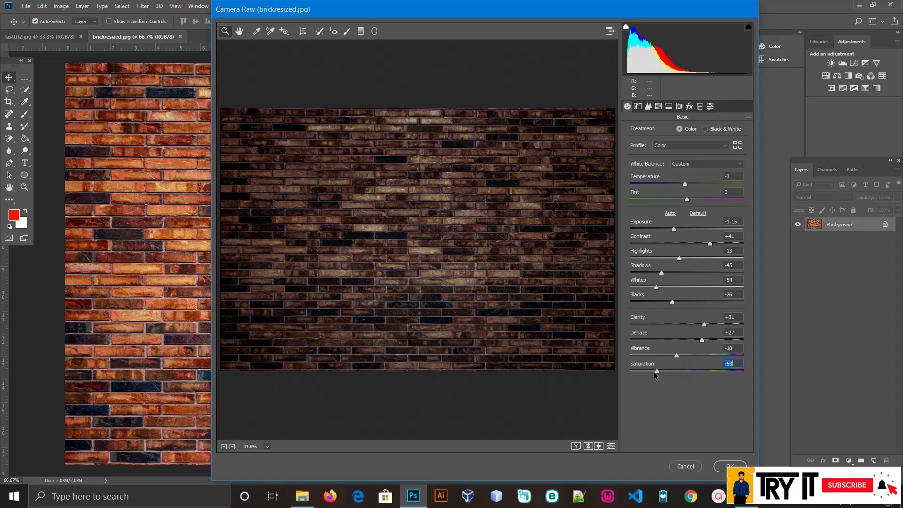
click(729, 467)
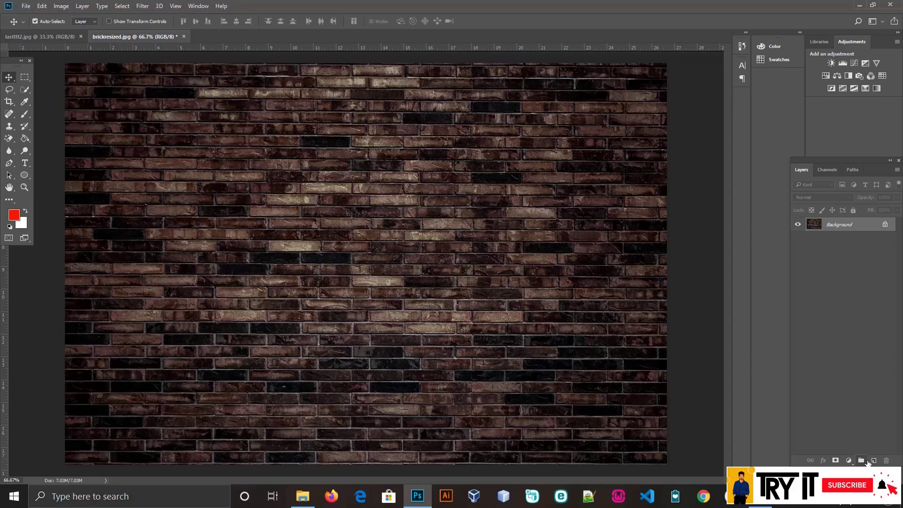
Add the text JANITH in the Neon font and move it toward the wall's centre.
click(873, 461)
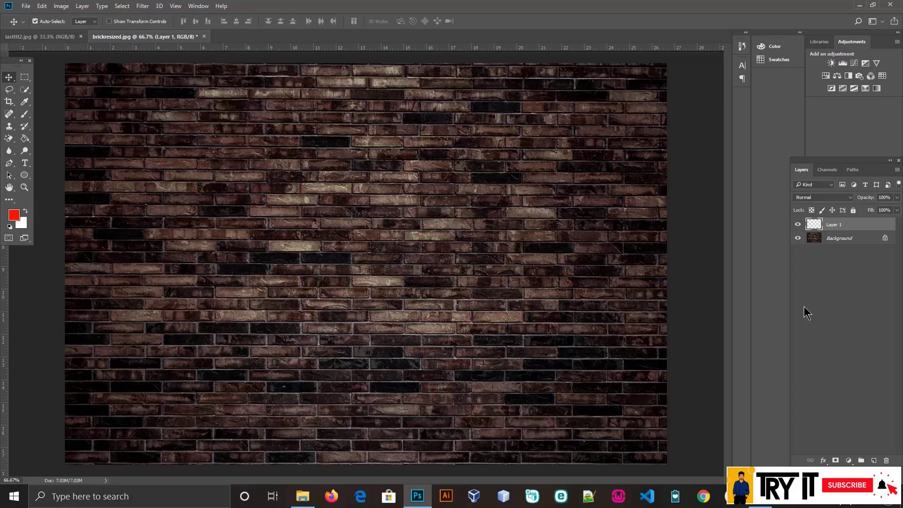
key(Delete)
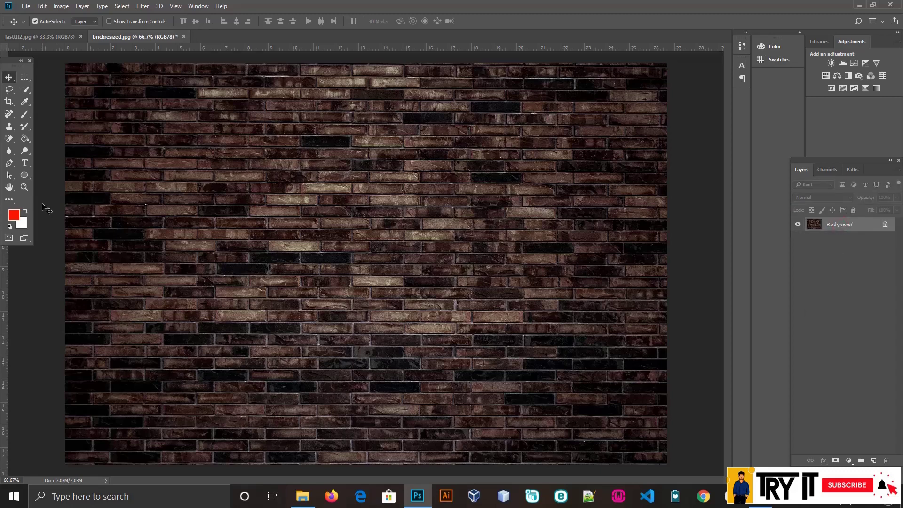
click(25, 162)
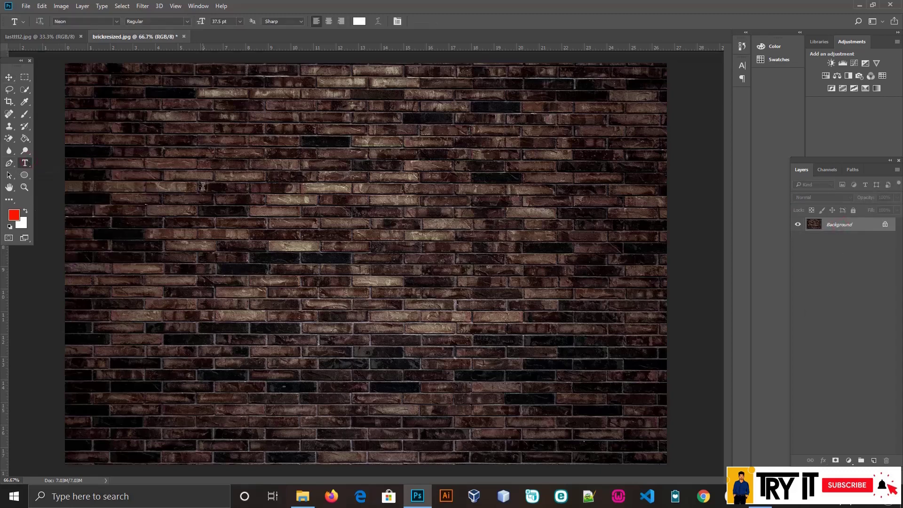
click(81, 22)
click(248, 140)
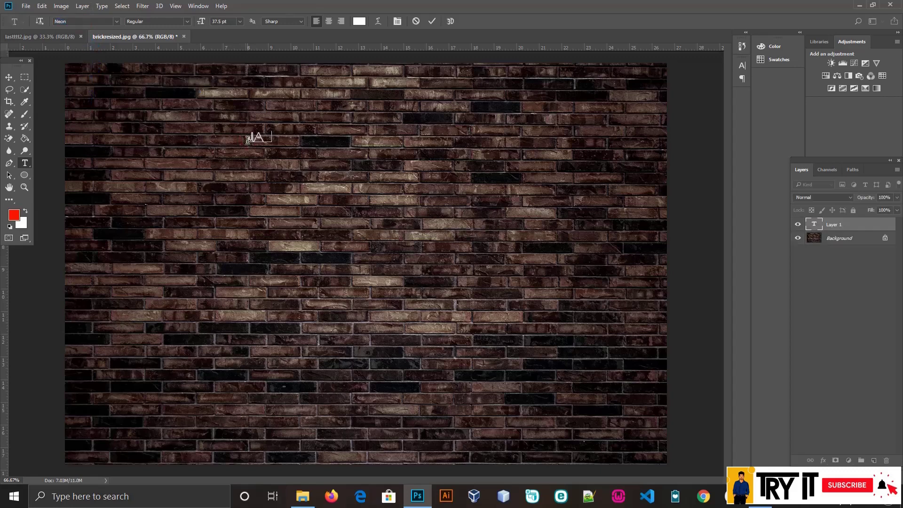
text(NITH)
click(432, 21)
click(8, 77)
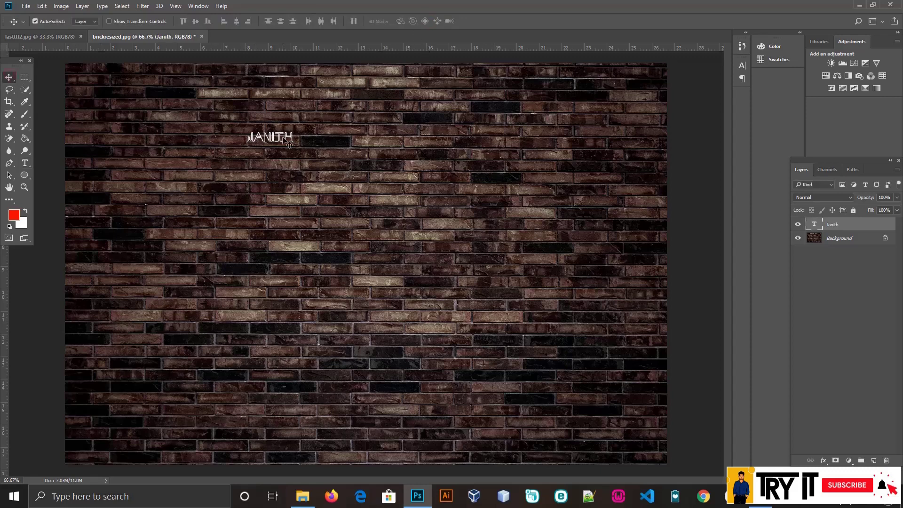
drag(284, 138, 349, 192)
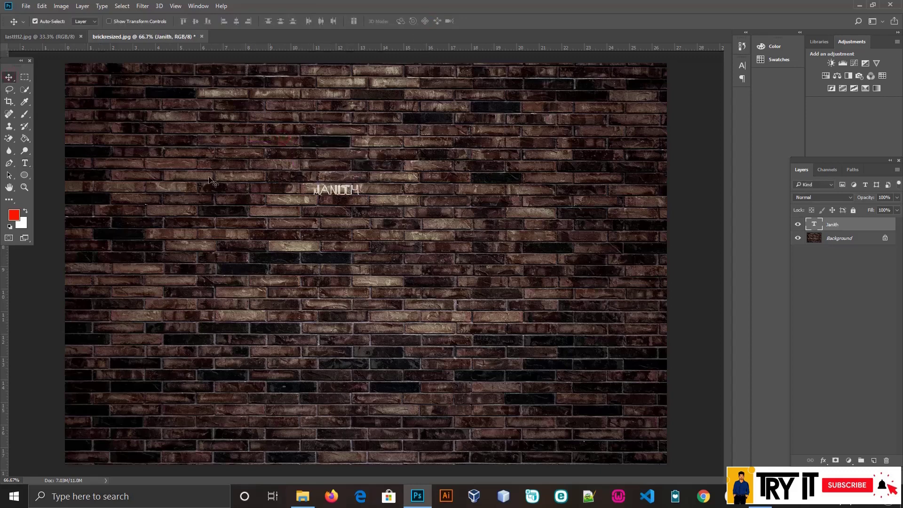
click(25, 163)
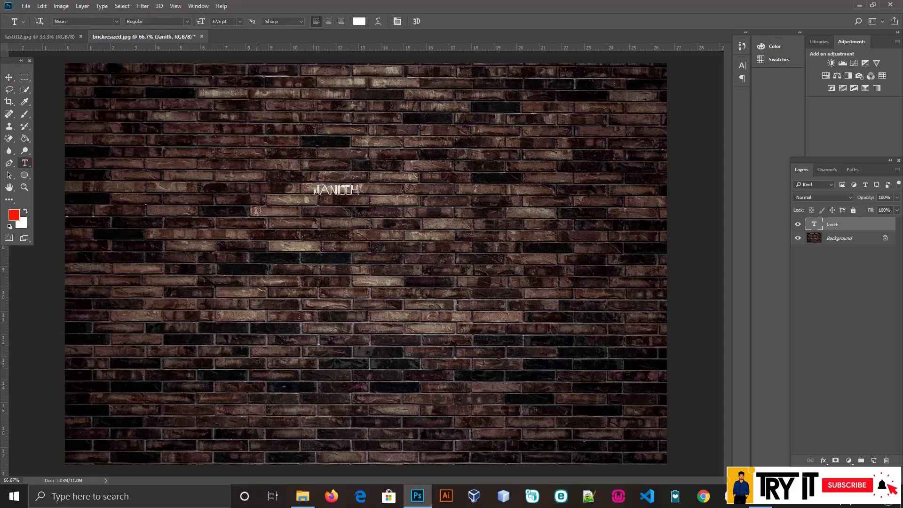
click(312, 228)
text(DE SIL)
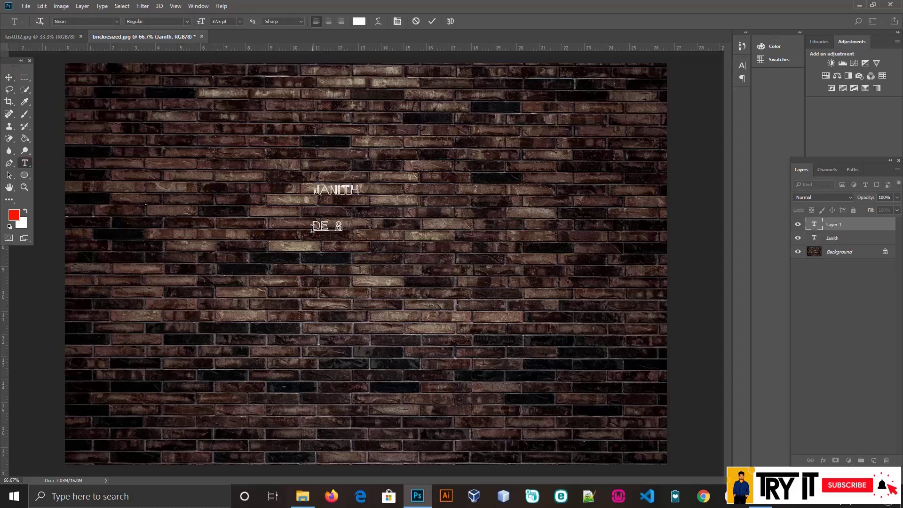
text(VA)
click(431, 21)
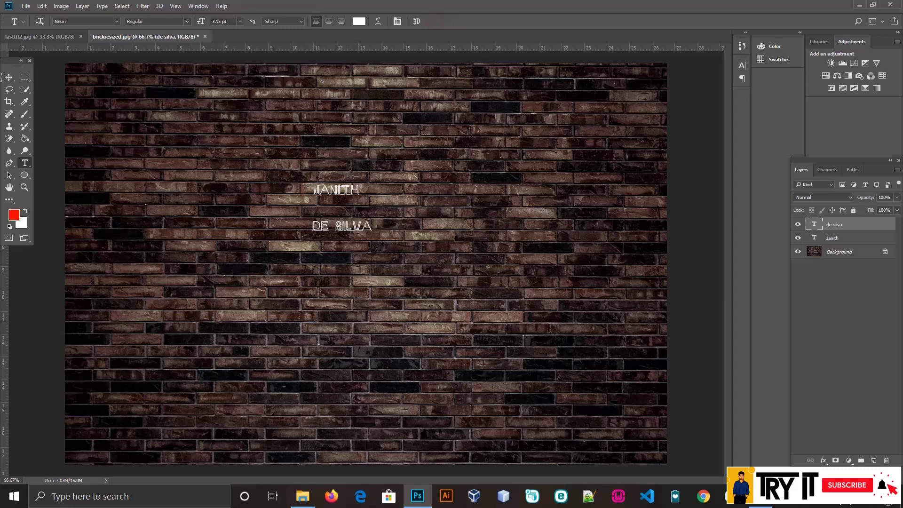
click(8, 76)
drag(358, 229, 351, 250)
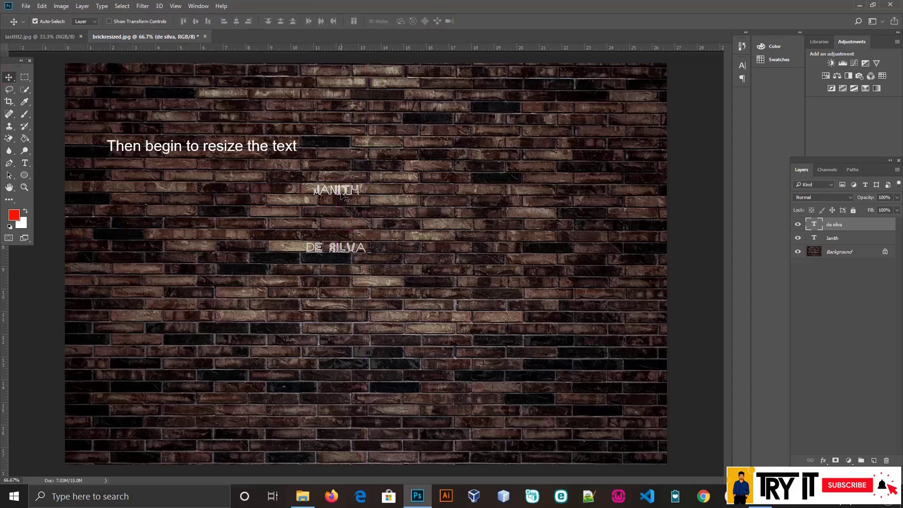
Shift JANITH right and enlarge it across the middle of the wall.
drag(341, 194, 373, 193)
key(ctrl+t)
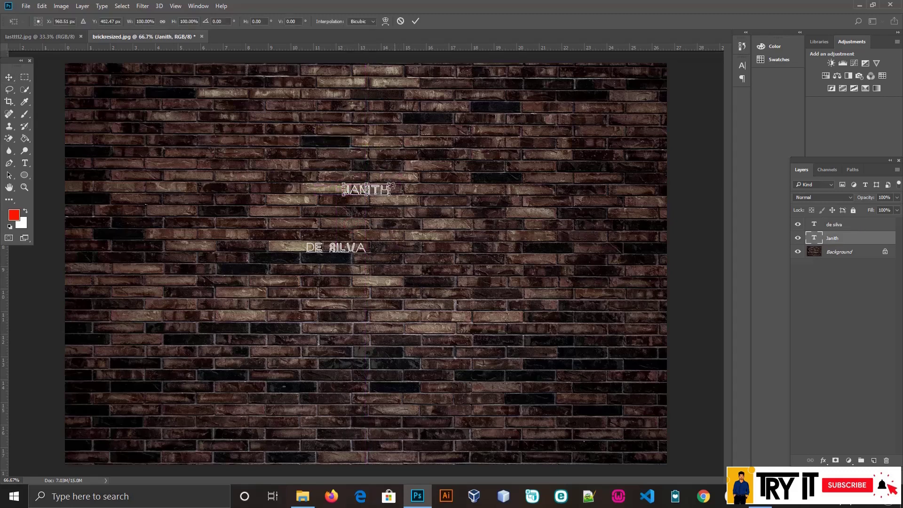
drag(390, 182, 479, 133)
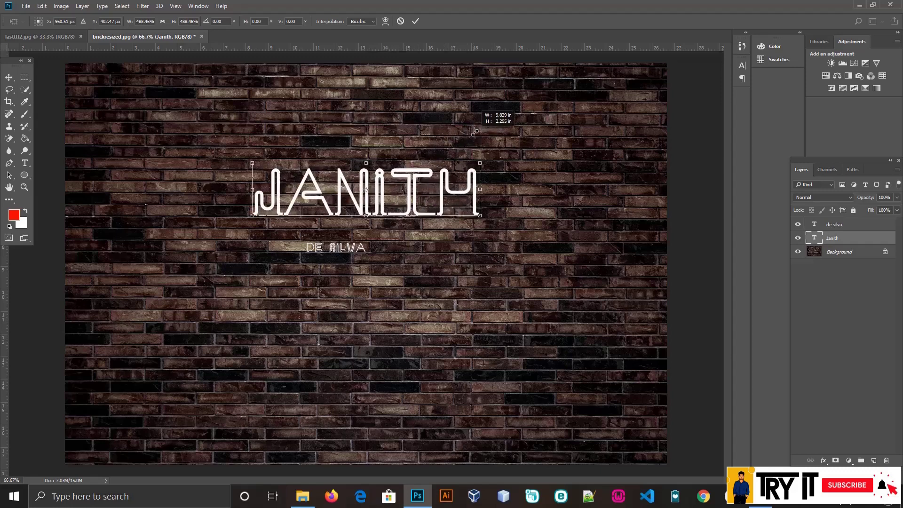
key(Escape)
click(54, 37)
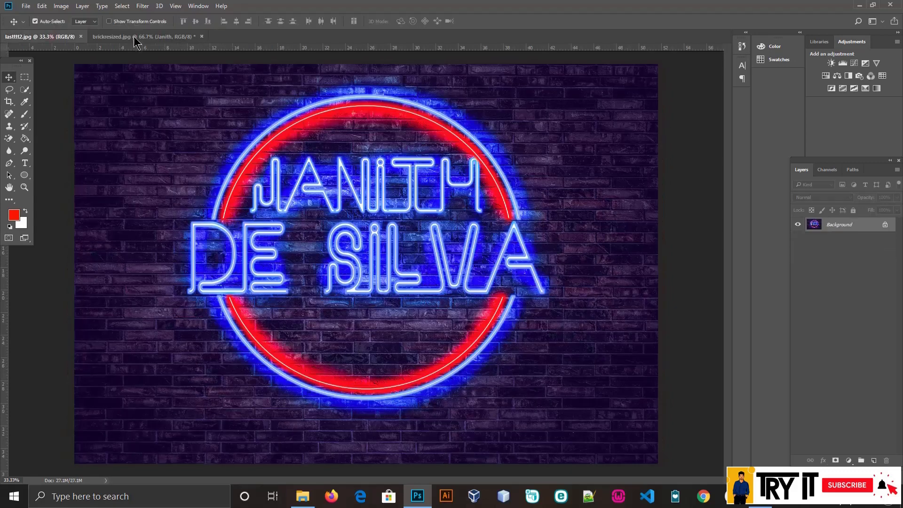
click(136, 37)
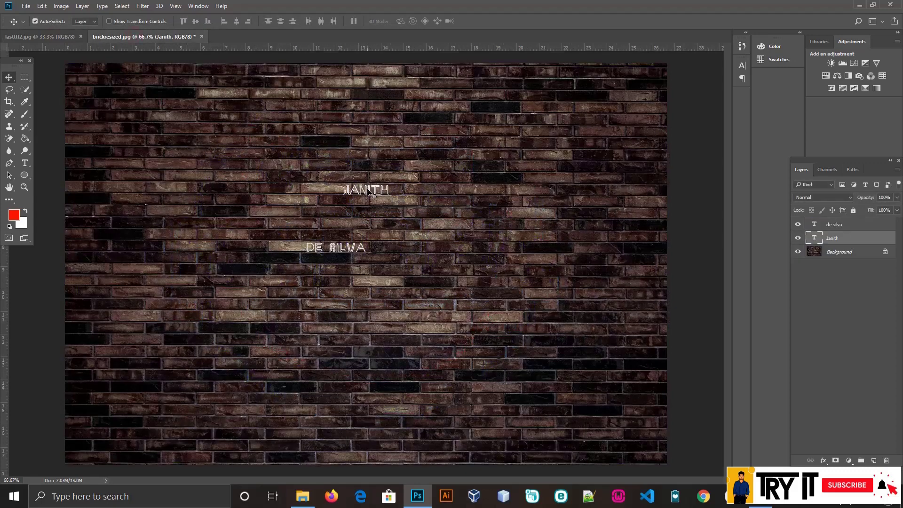
key(ctrl+t)
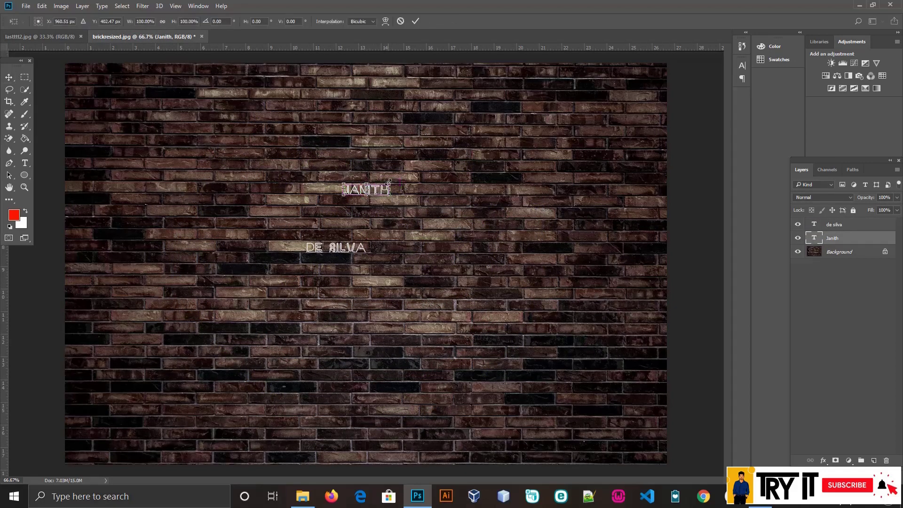
drag(389, 181, 472, 144)
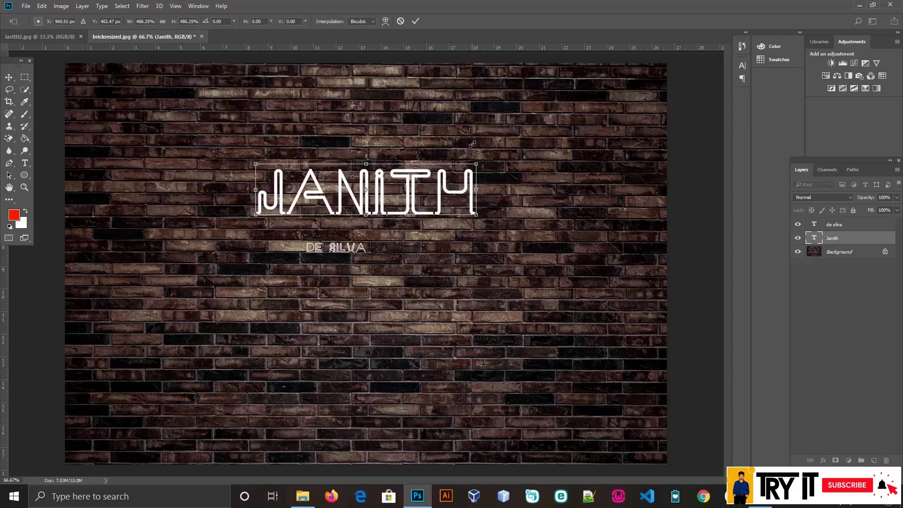
click(416, 21)
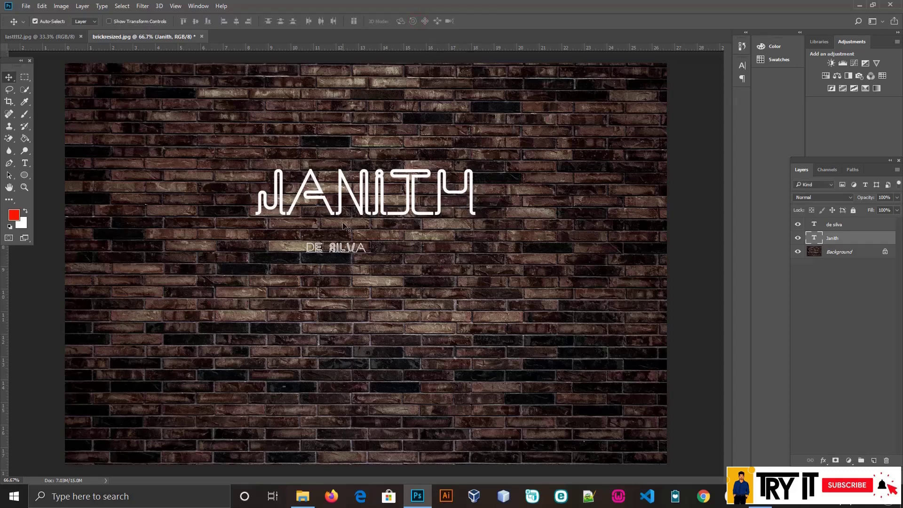
click(345, 254)
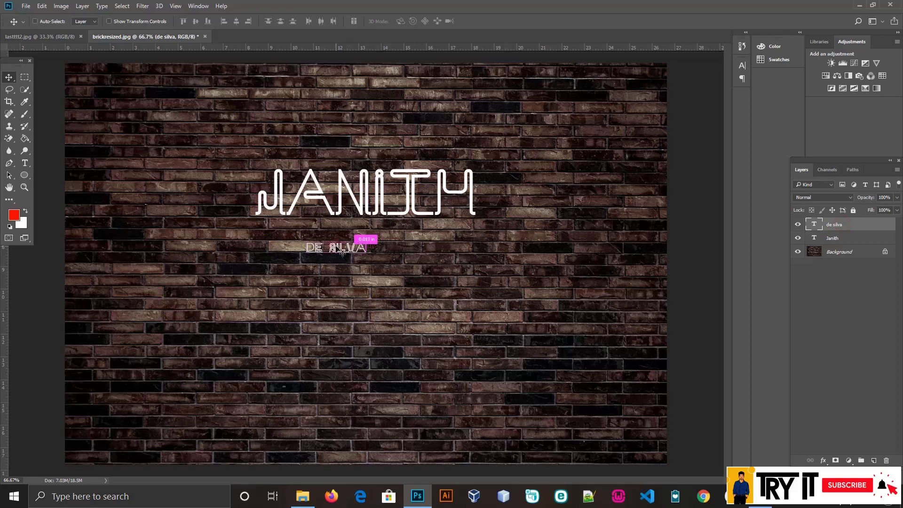
key(ctrl+t)
drag(367, 239, 478, 189)
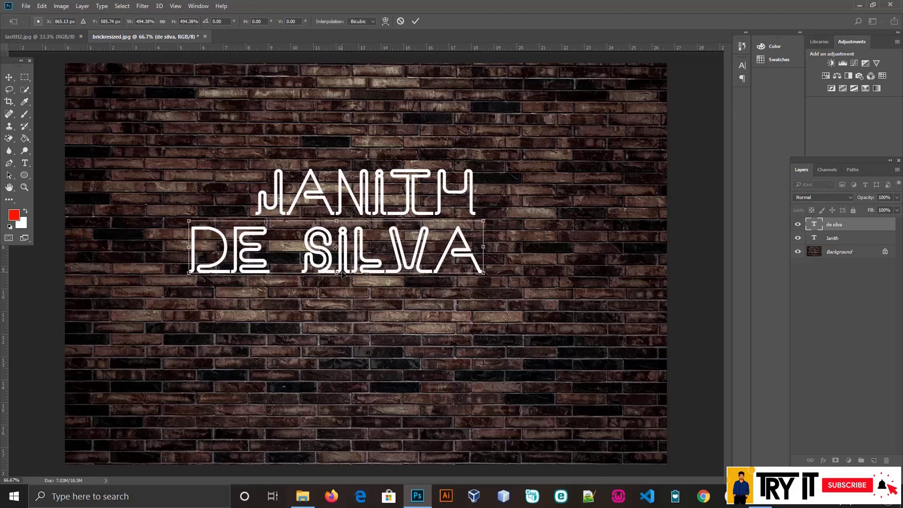
drag(336, 273, 389, 259)
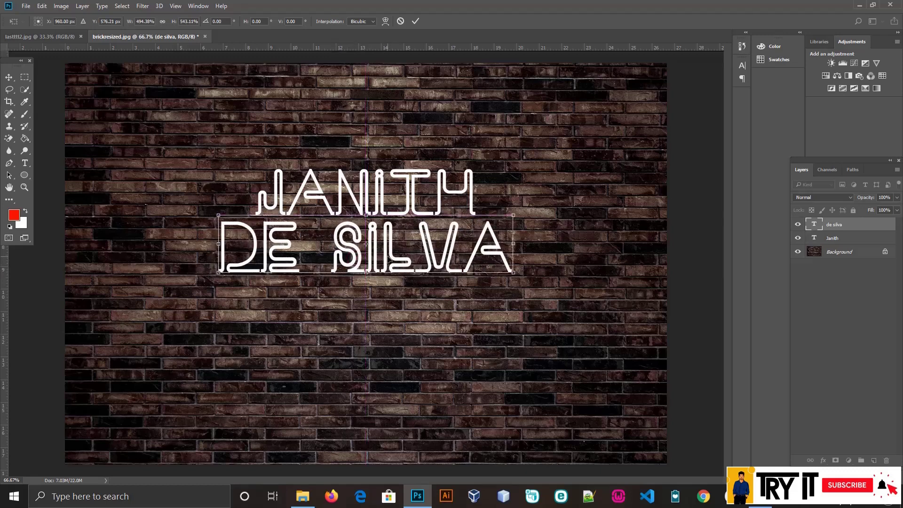
click(416, 20)
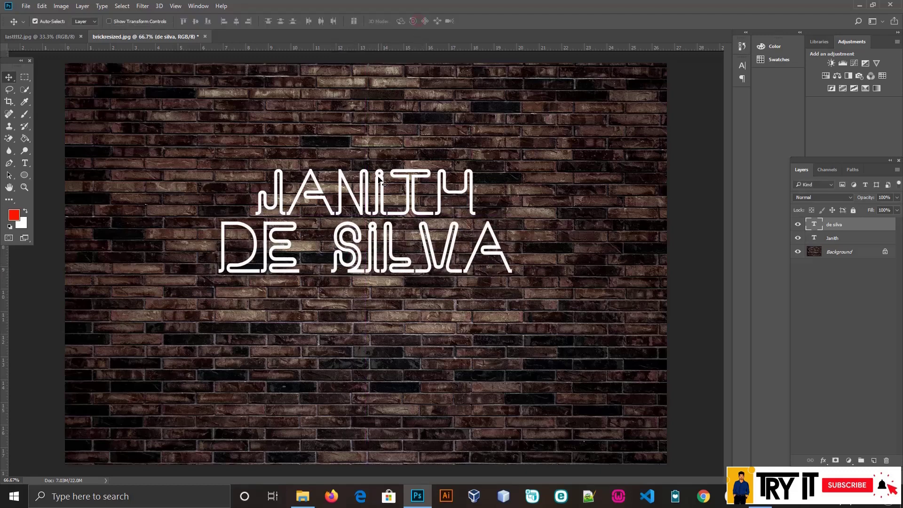
Nudge both name lines slightly right, then select the Background layer.
mouse_move(375, 179)
mouse_down()
mouse_move(418, 182)
mouse_move(377, 182)
mouse_up()
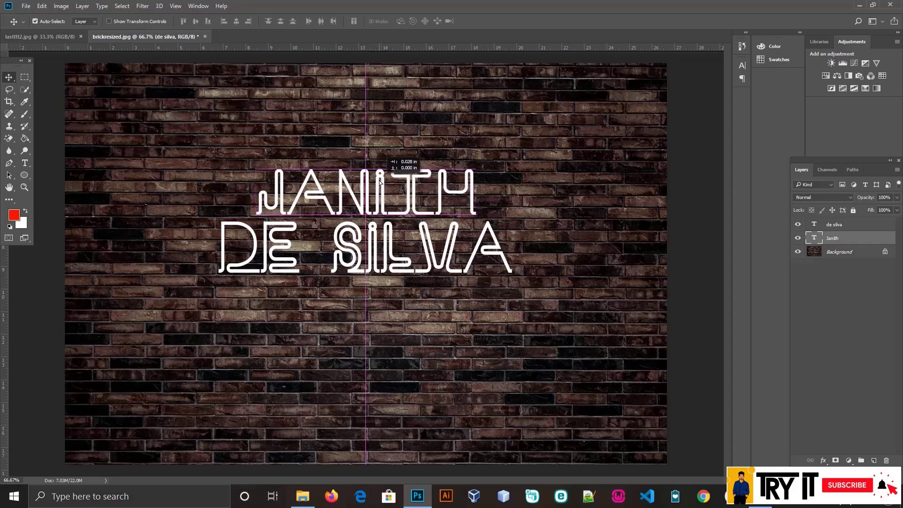
drag(377, 182, 379, 182)
drag(367, 242, 371, 241)
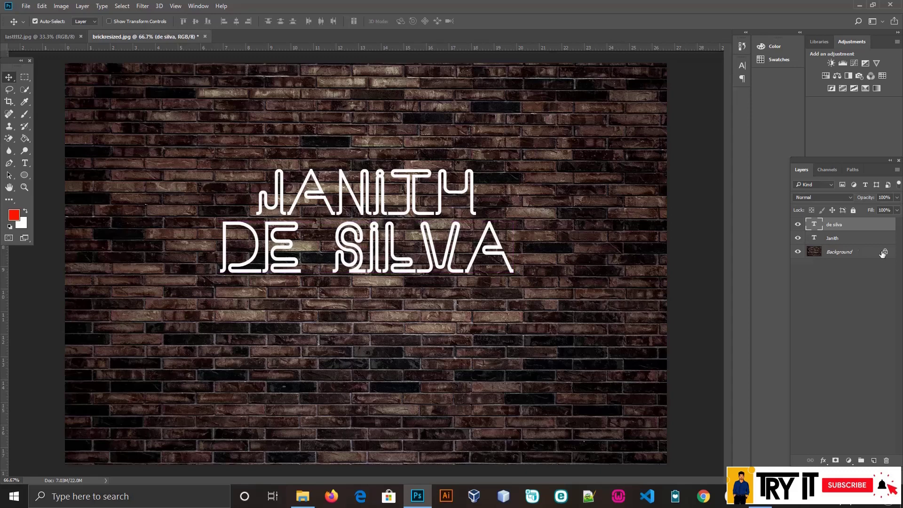
click(856, 252)
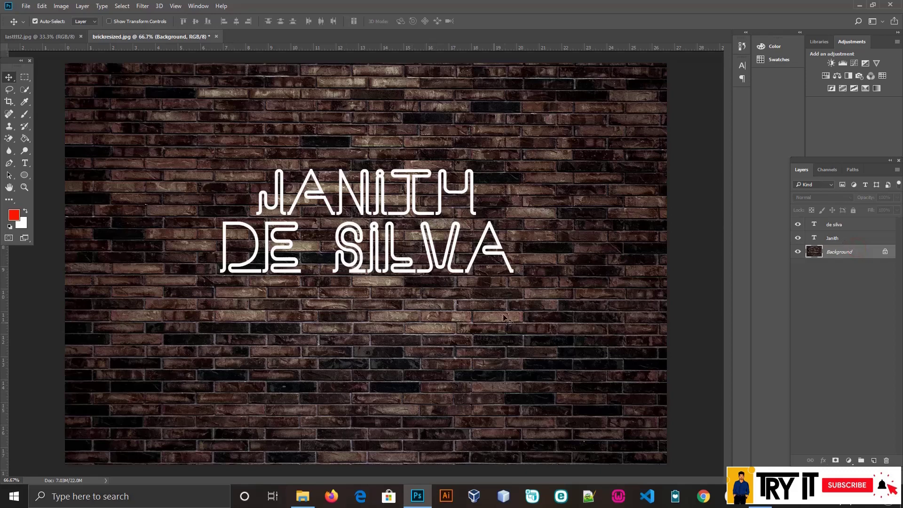
Set the Ellipse tool to no fill with a white stroke, keeping black as foreground.
click(24, 178)
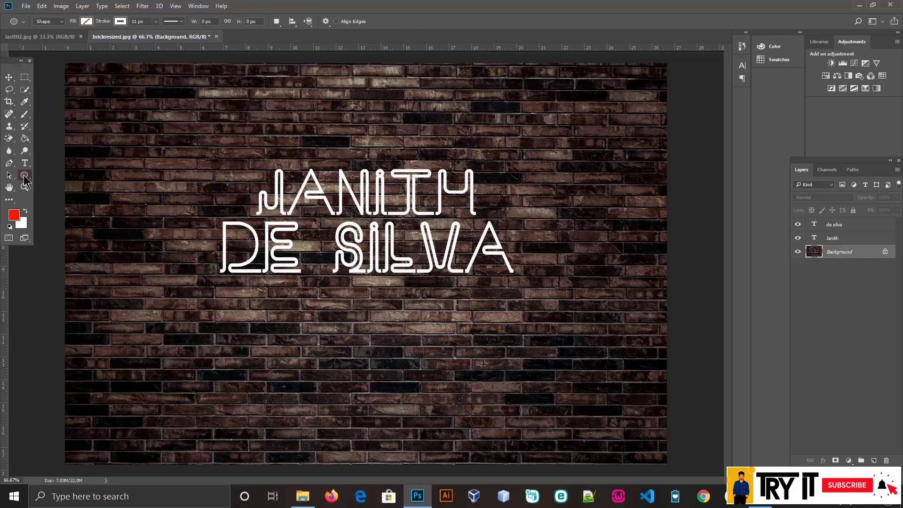
click(87, 22)
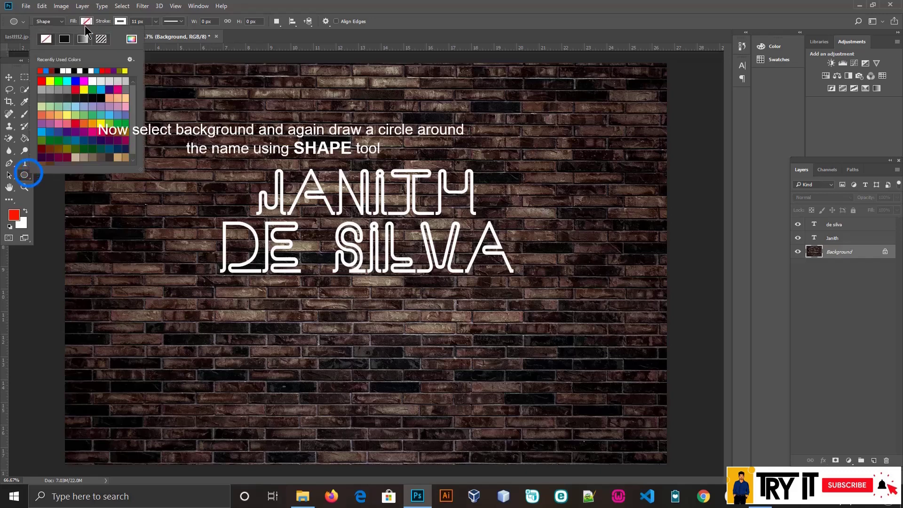
click(47, 40)
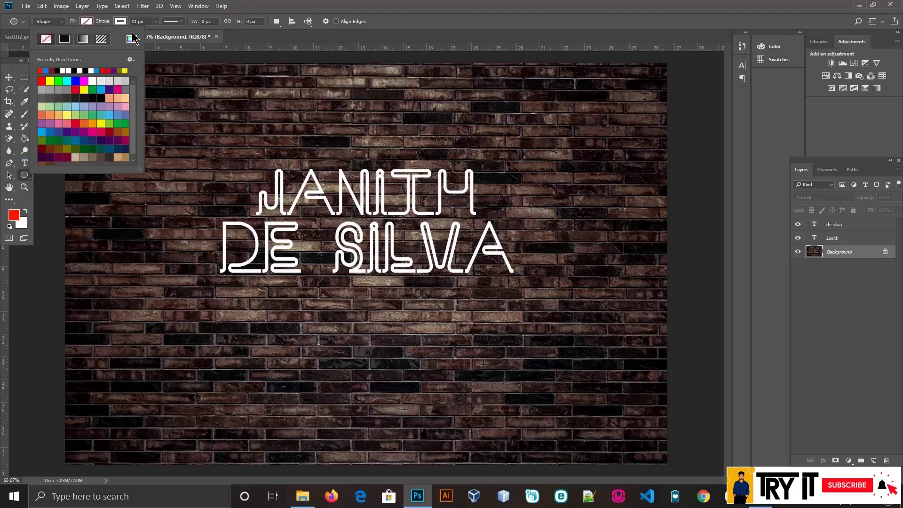
click(120, 21)
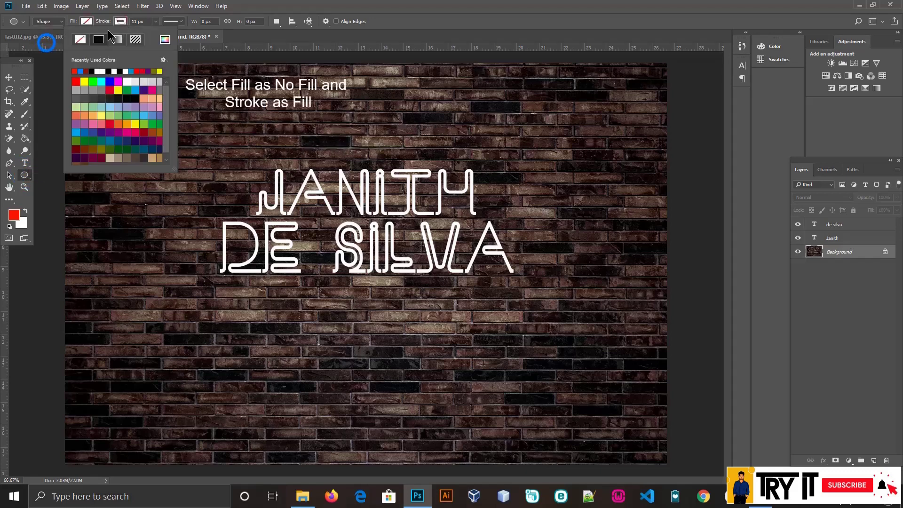
click(117, 70)
click(121, 77)
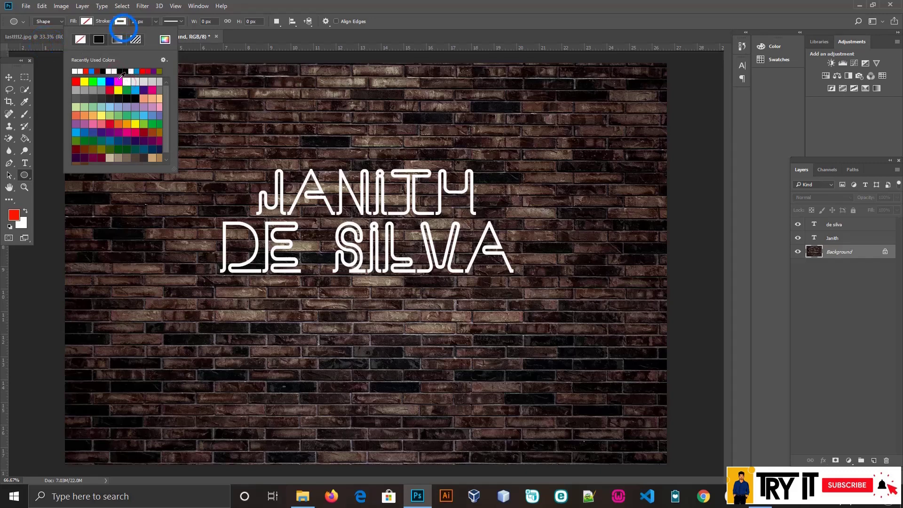
right_click(28, 179)
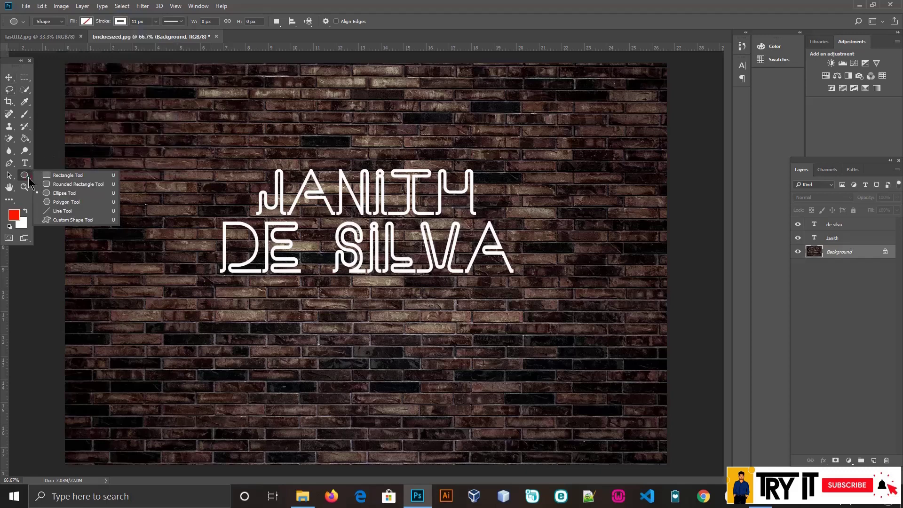
click(58, 195)
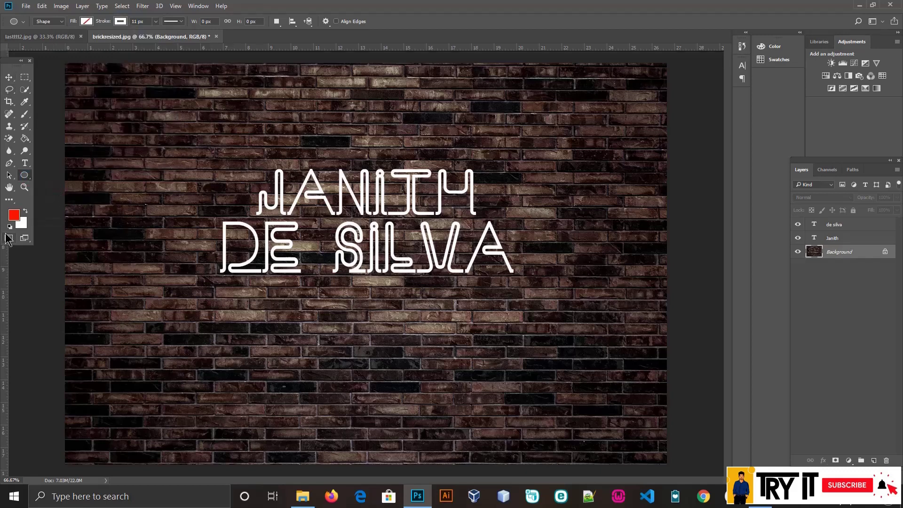
click(14, 214)
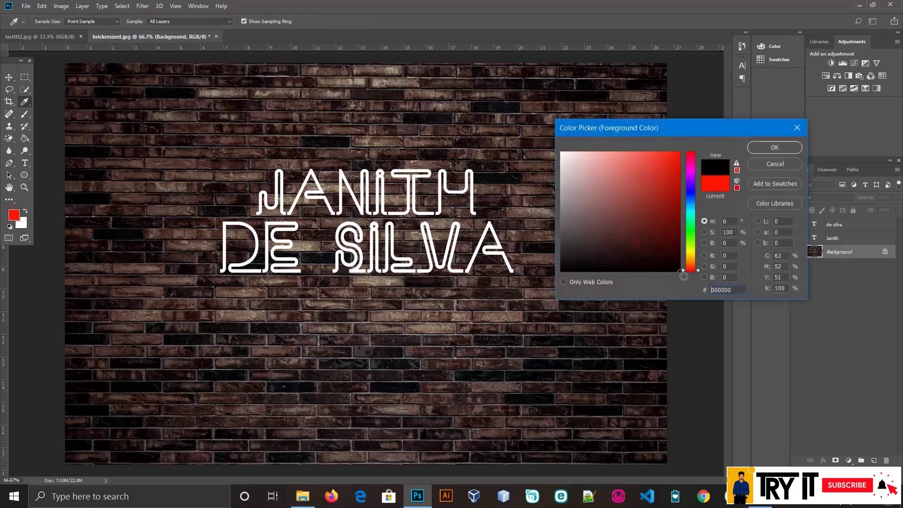
click(759, 146)
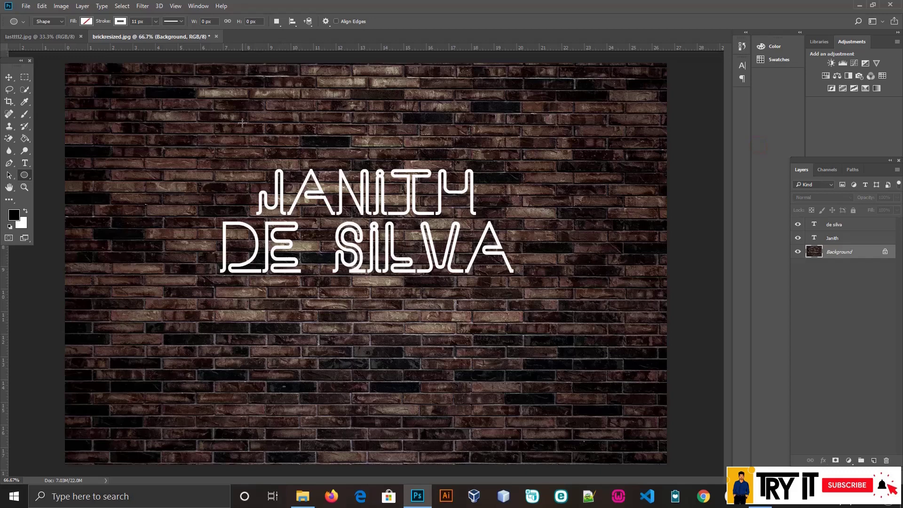
Draw a circle around the name with a 9.56 px stroke and centre it.
drag(243, 123, 532, 402)
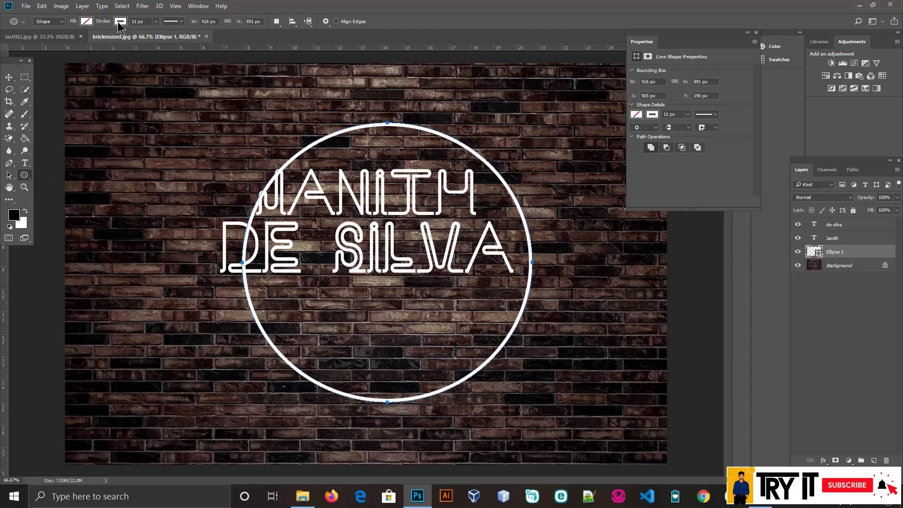
click(155, 21)
drag(159, 30, 154, 32)
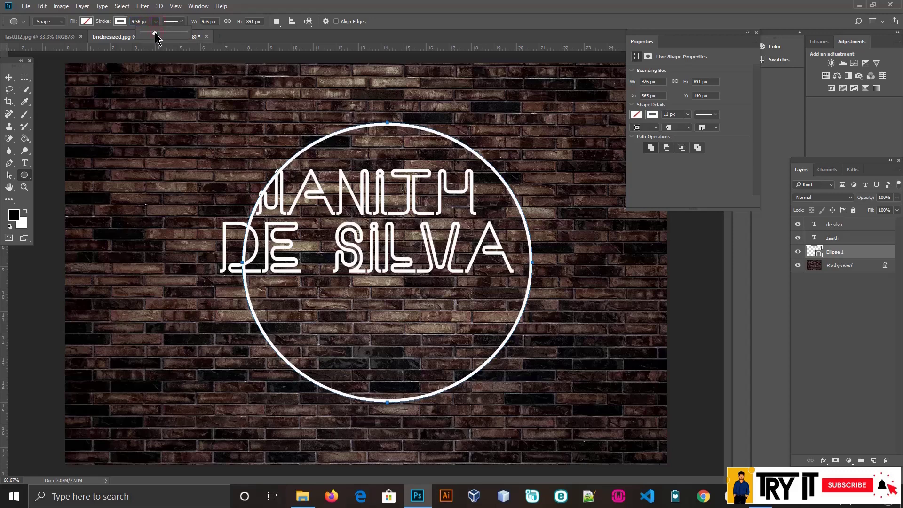
click(8, 77)
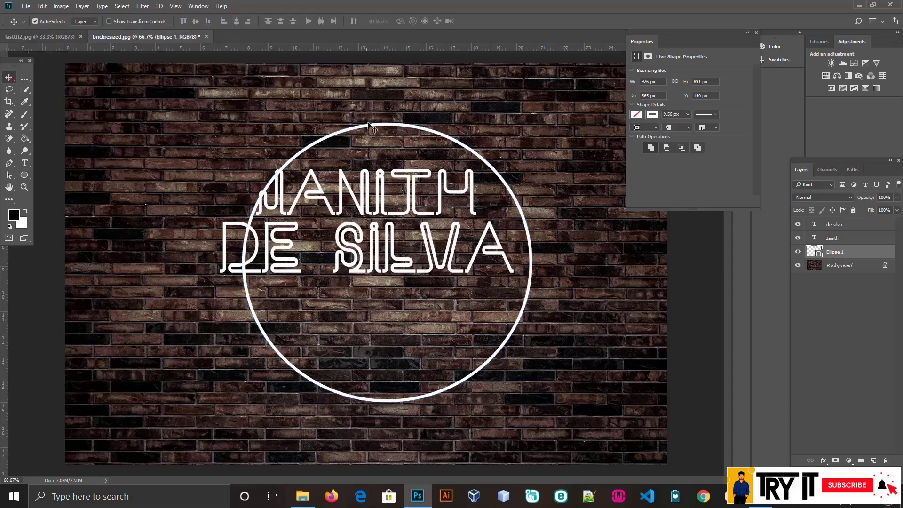
drag(393, 124, 373, 124)
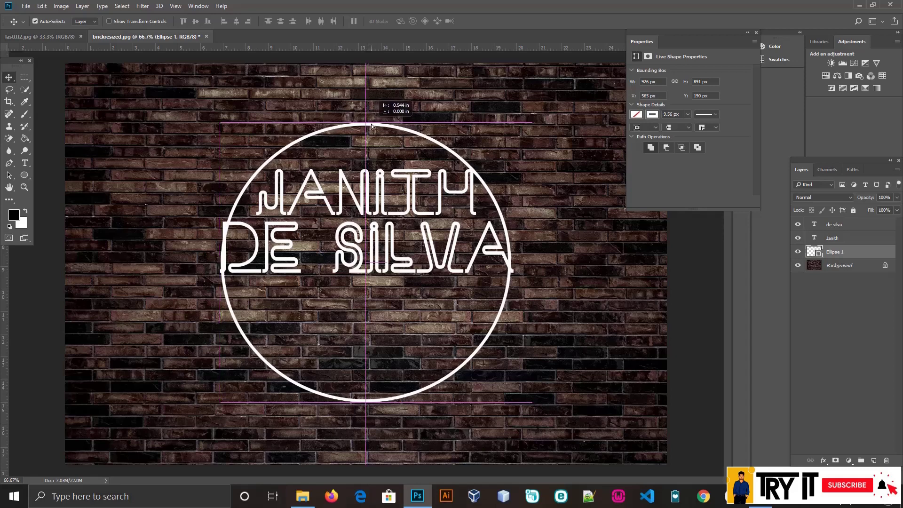
drag(373, 123, 371, 123)
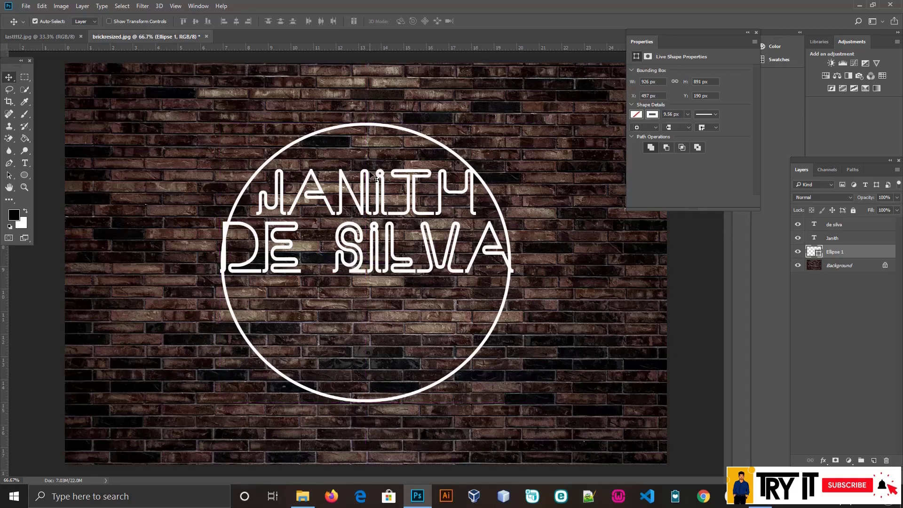
drag(384, 241, 388, 257)
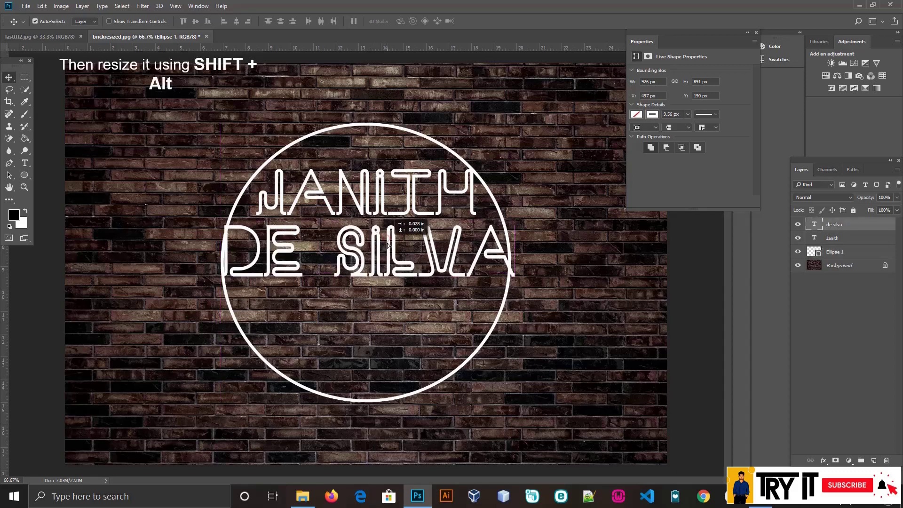
drag(387, 258, 387, 266)
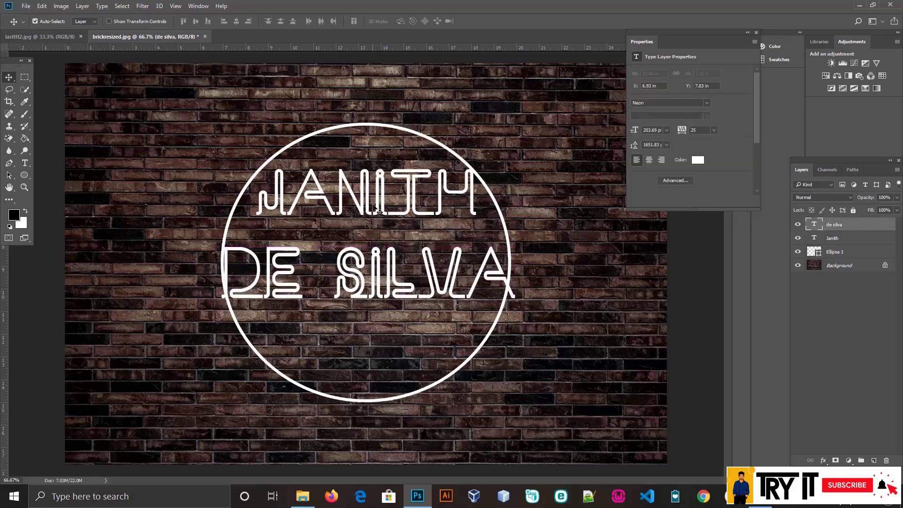
mouse_move(376, 207)
mouse_down()
mouse_move(377, 258)
mouse_move(378, 236)
mouse_up()
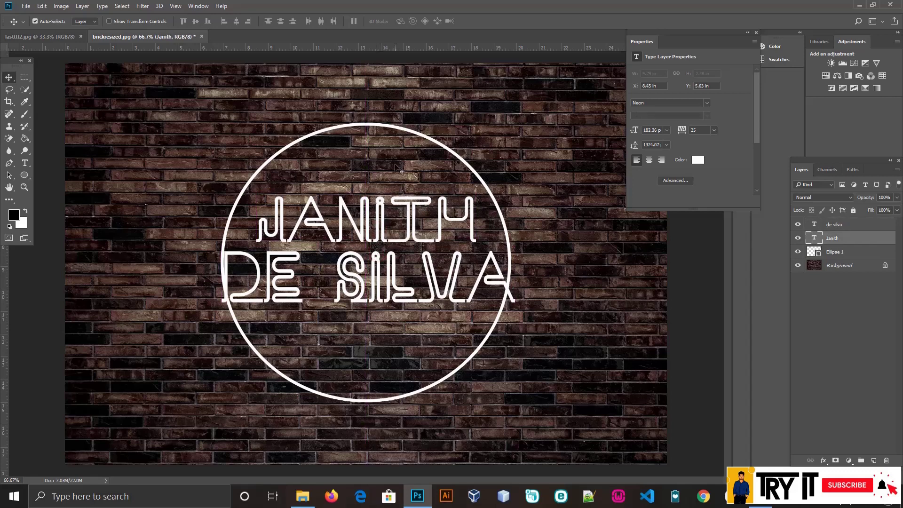
click(400, 130)
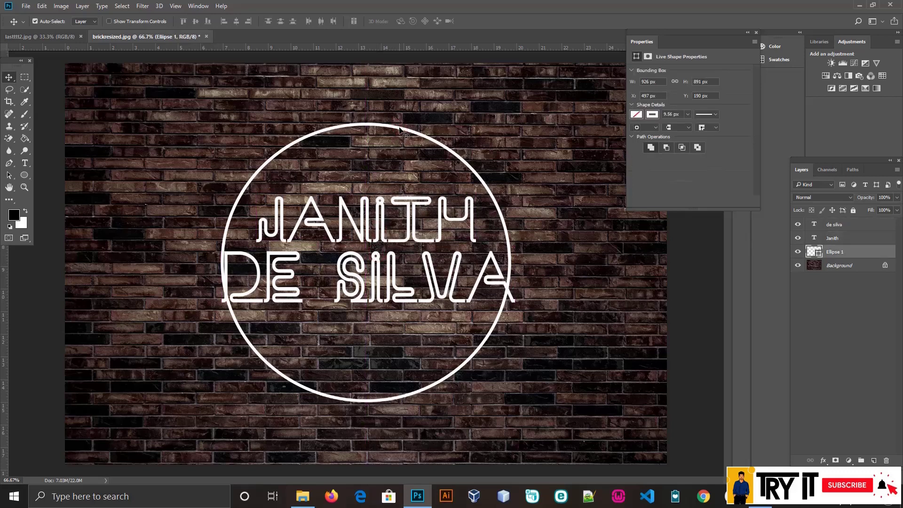
Duplicate Ellipse 1 as a layer named 'inner circle'.
right_click(830, 253)
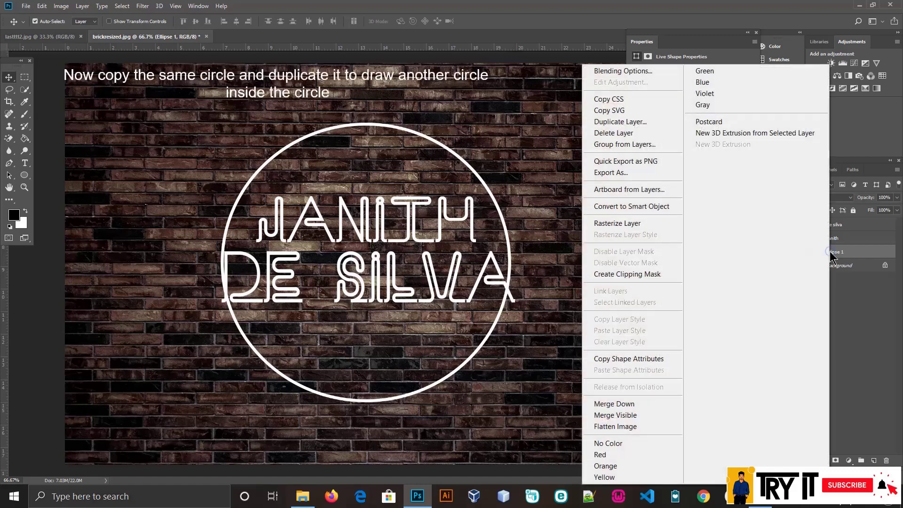
click(627, 122)
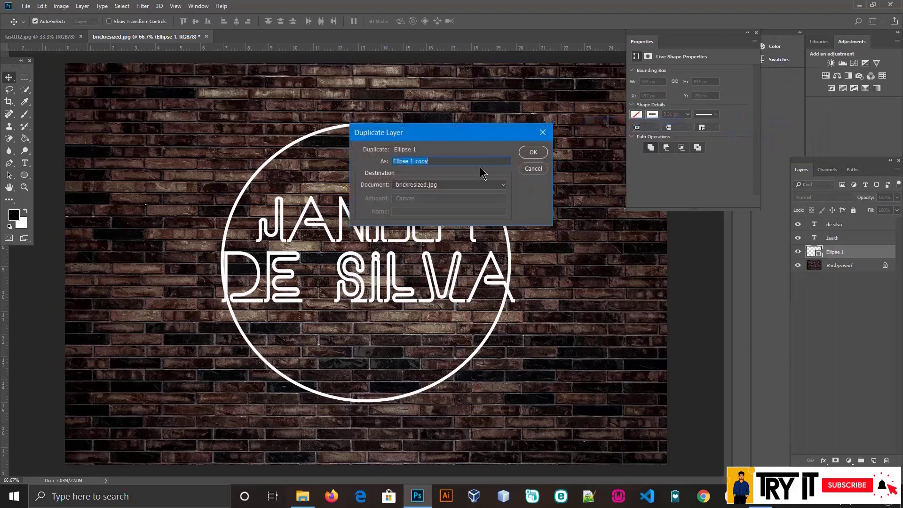
key(BackSpace)
text(inner circle)
key(Return)
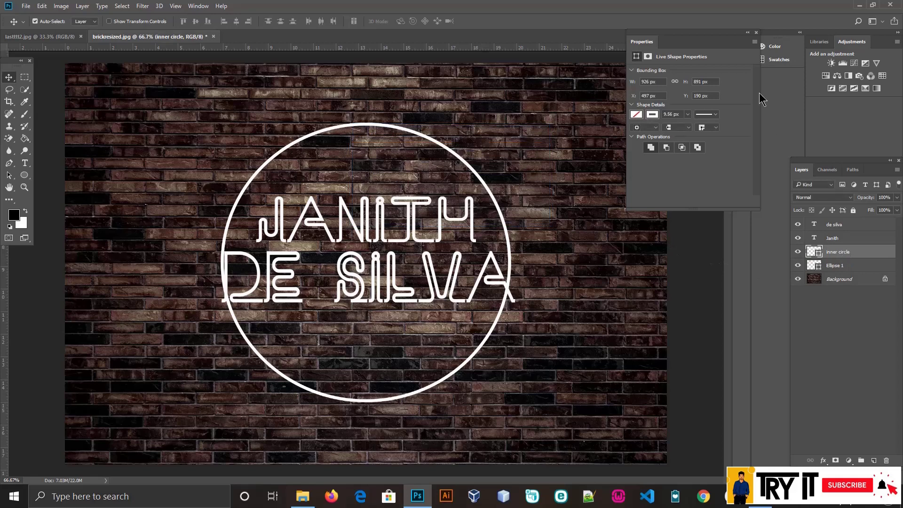
click(748, 33)
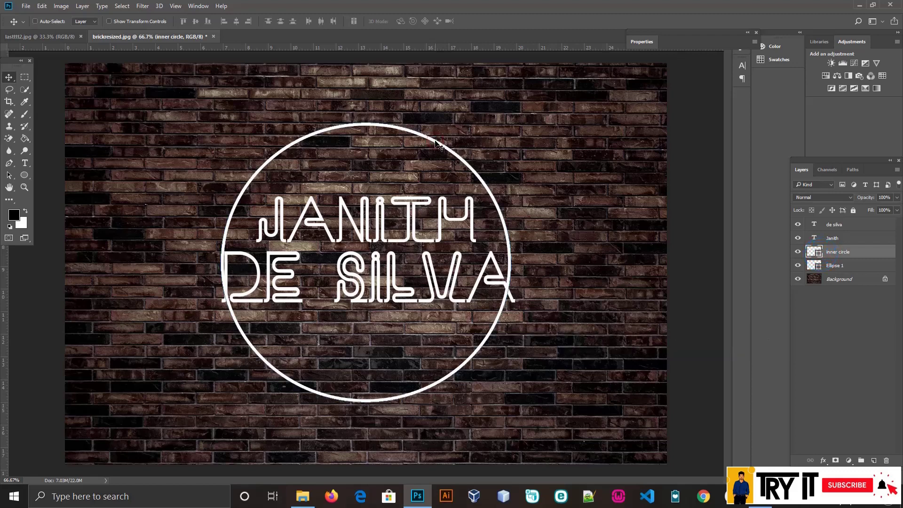
Shrink the inner circle to about 94% and nudge DE SILVA upward.
key(ctrl)
key(ctrl+t)
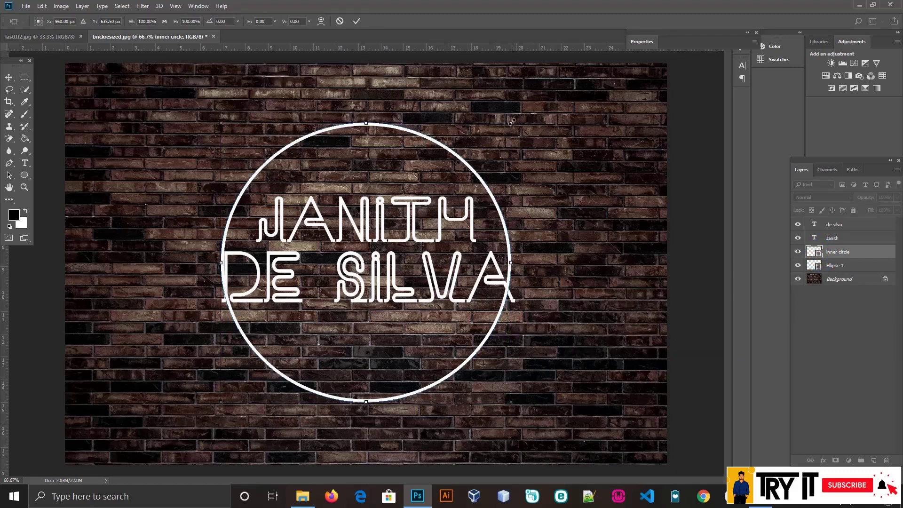
drag(510, 122, 504, 131)
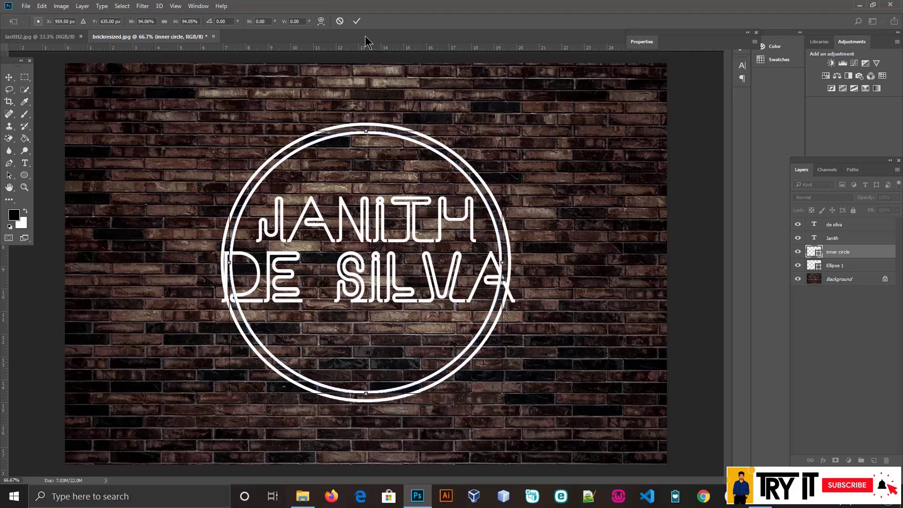
click(358, 22)
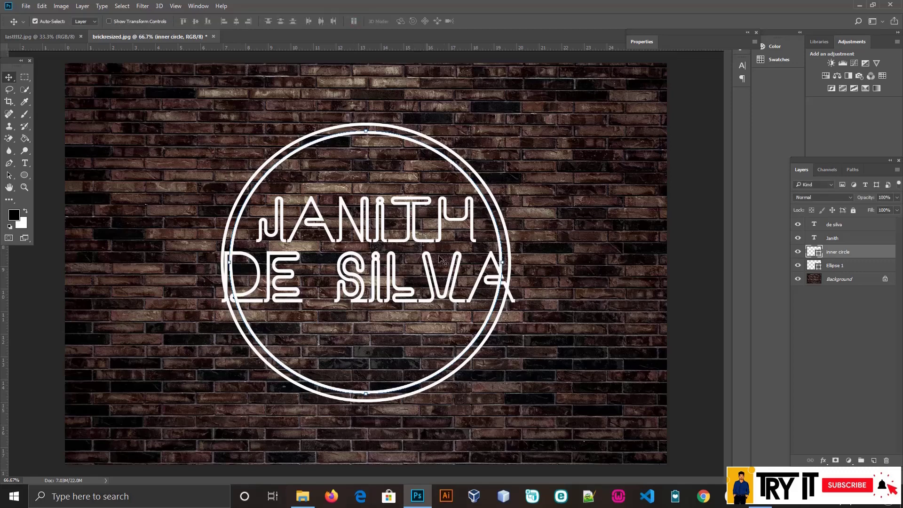
click(395, 269)
key(Up)
key(Up)
key(Up)
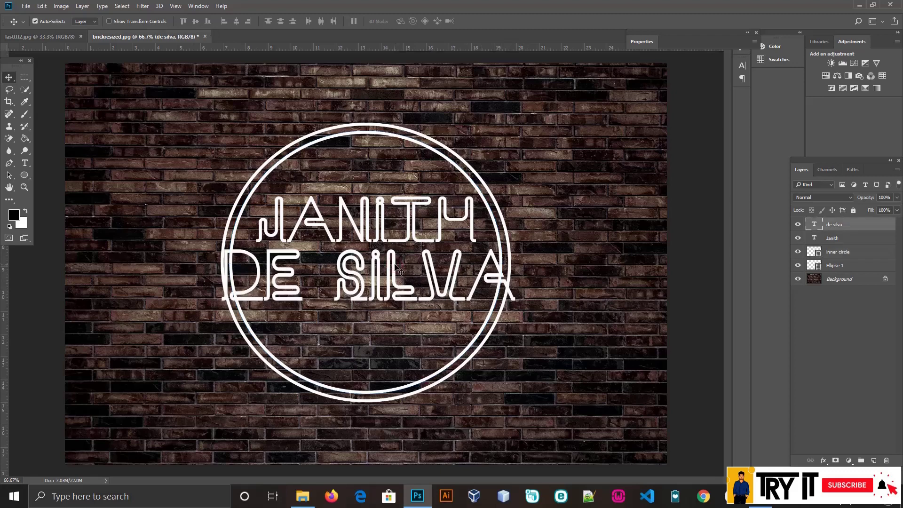
key(Up)
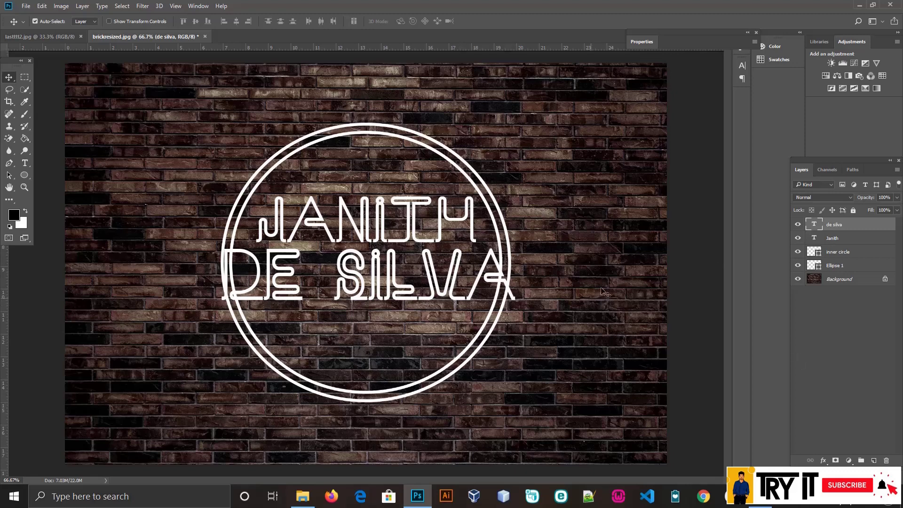
click(869, 241)
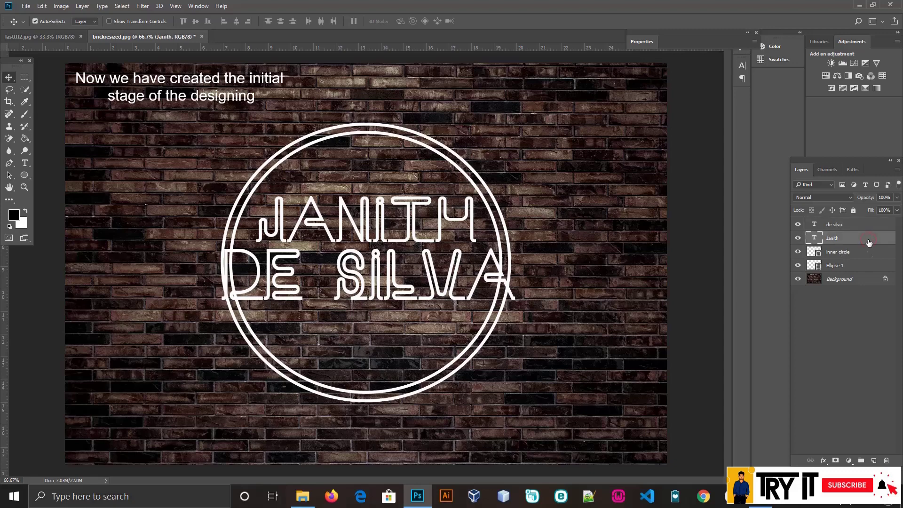
click(833, 256)
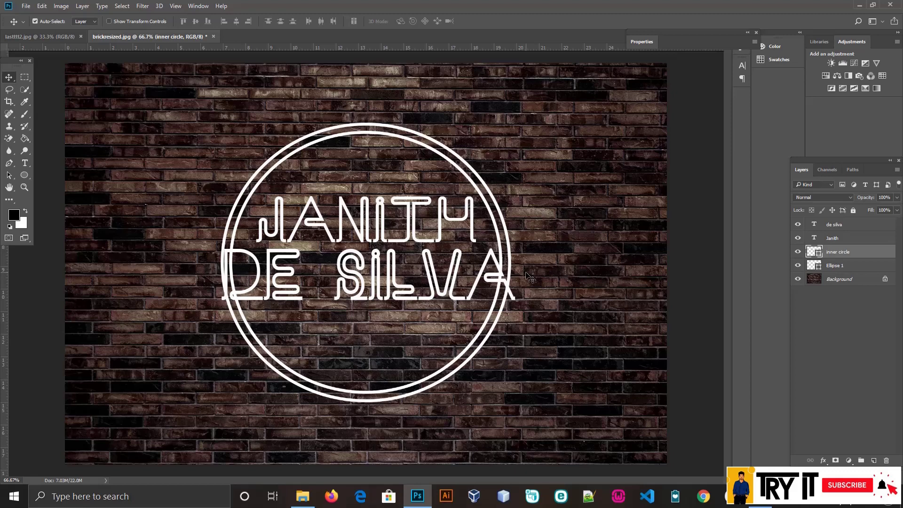
Add layer masks to Ellipse 1 and inner circle, with black as foreground colour.
click(846, 264)
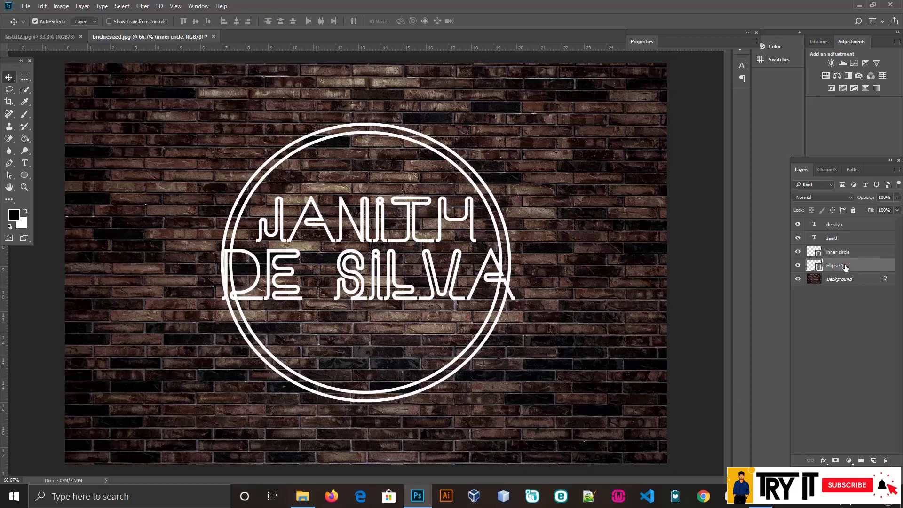
click(837, 461)
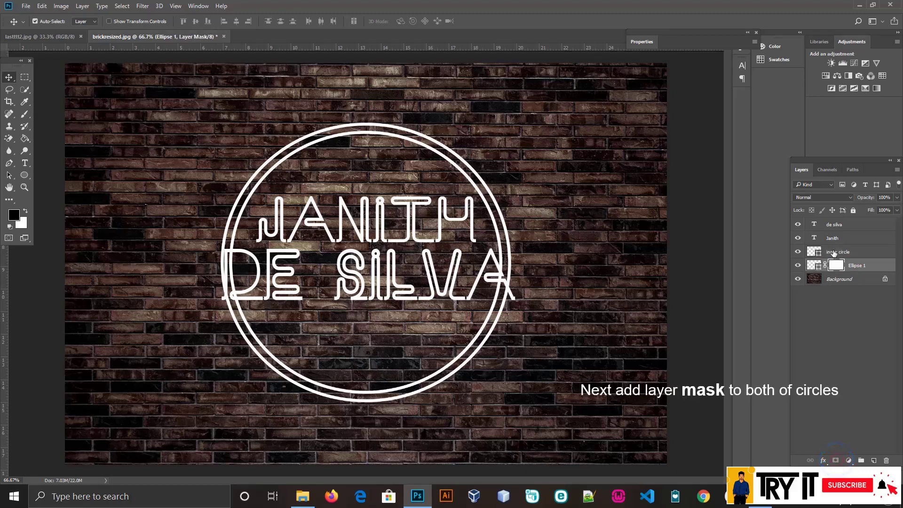
click(835, 251)
click(836, 460)
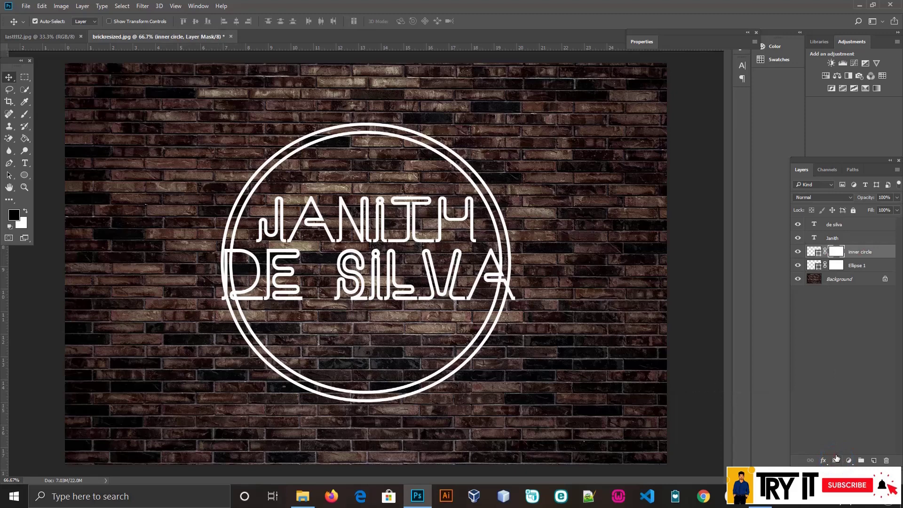
click(832, 266)
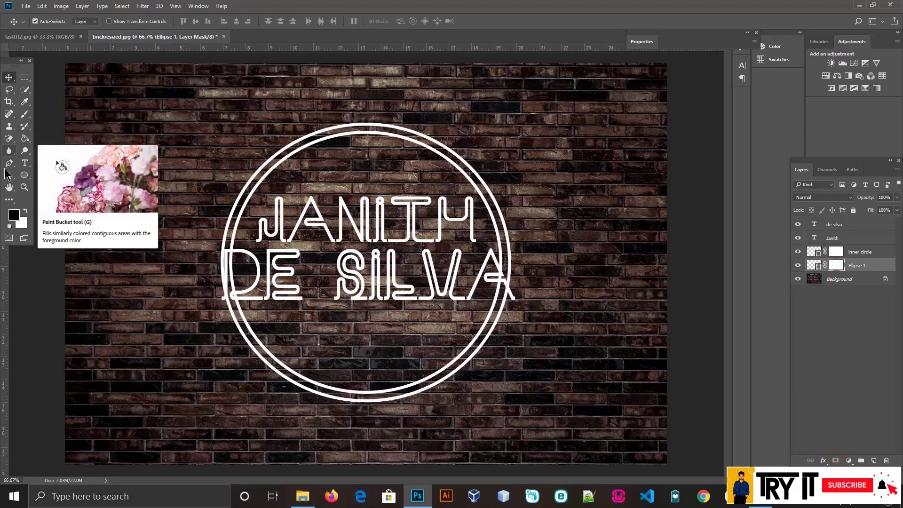
click(26, 210)
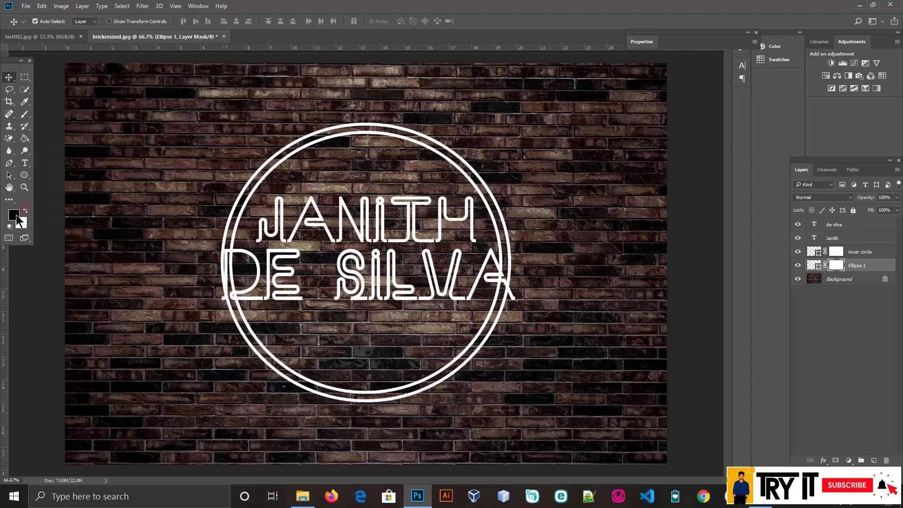
click(15, 216)
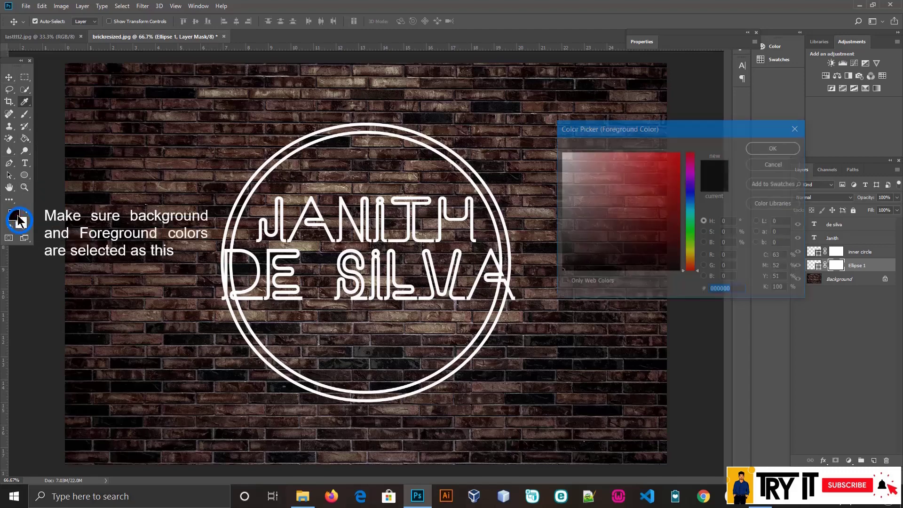
click(781, 149)
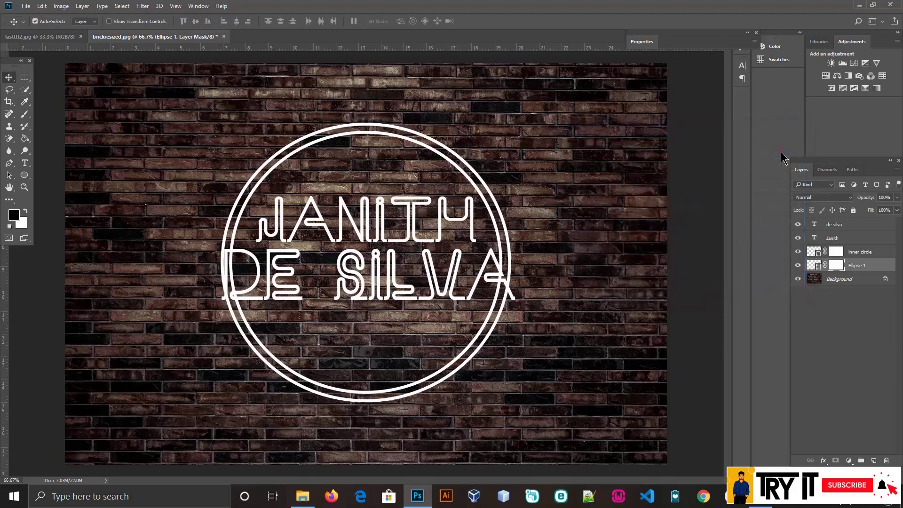
Mask the outer ring out in a rectangular band behind DE SILVA.
click(26, 78)
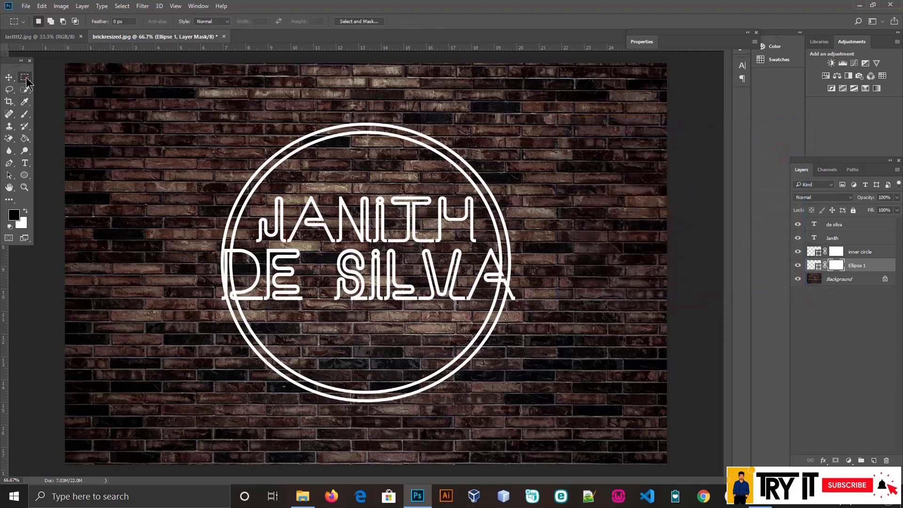
click(28, 76)
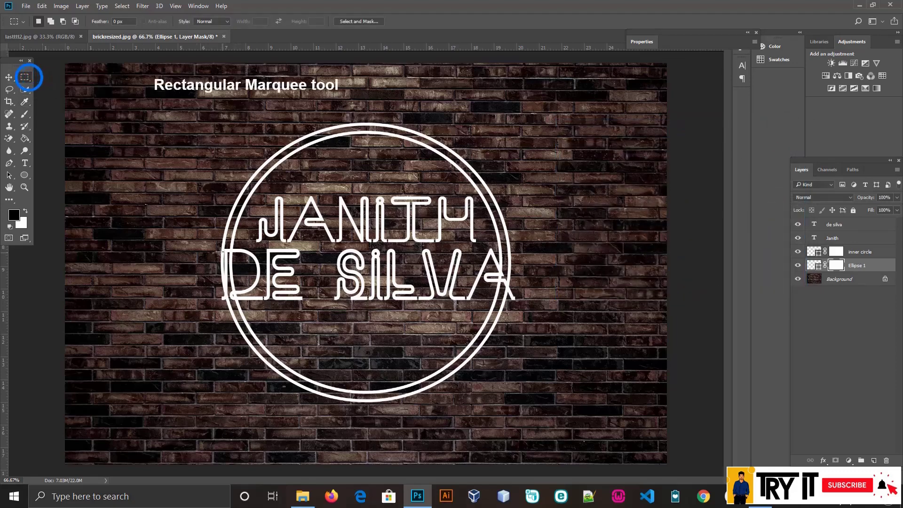
drag(217, 246, 516, 303)
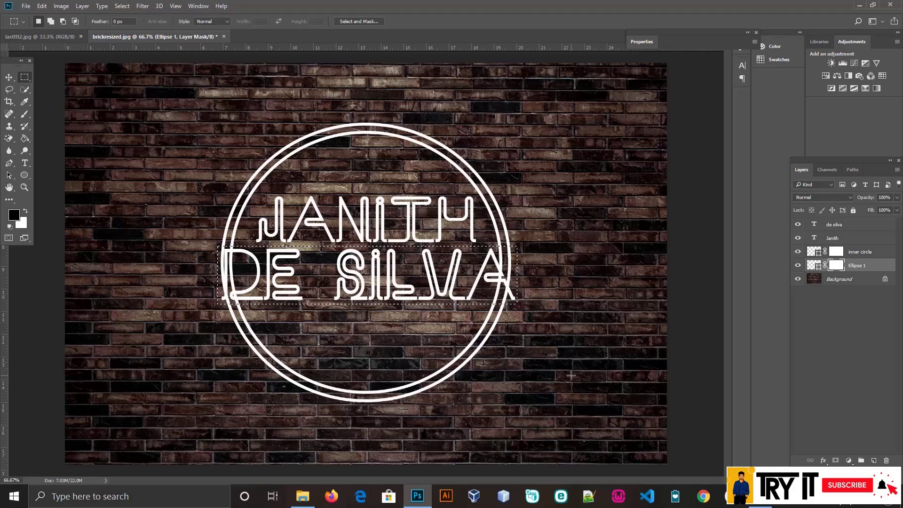
key(alt+BackSpace)
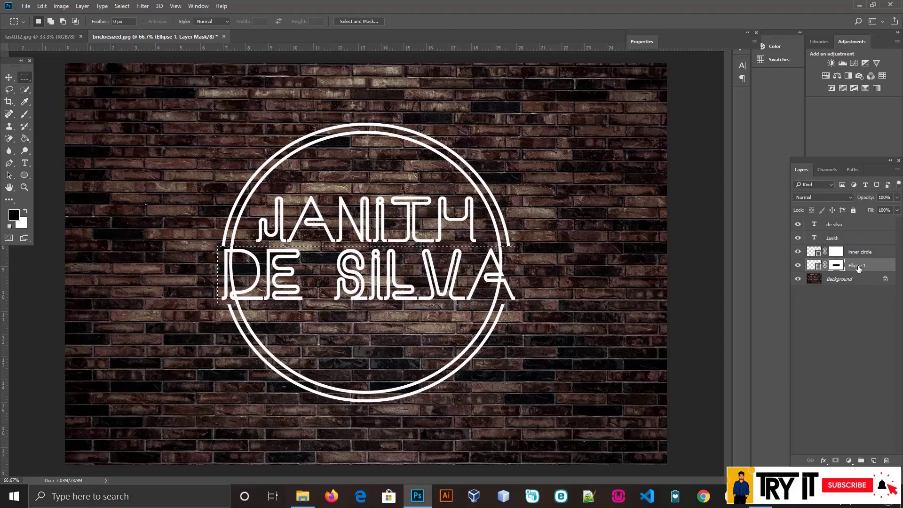
key(ctrl+d)
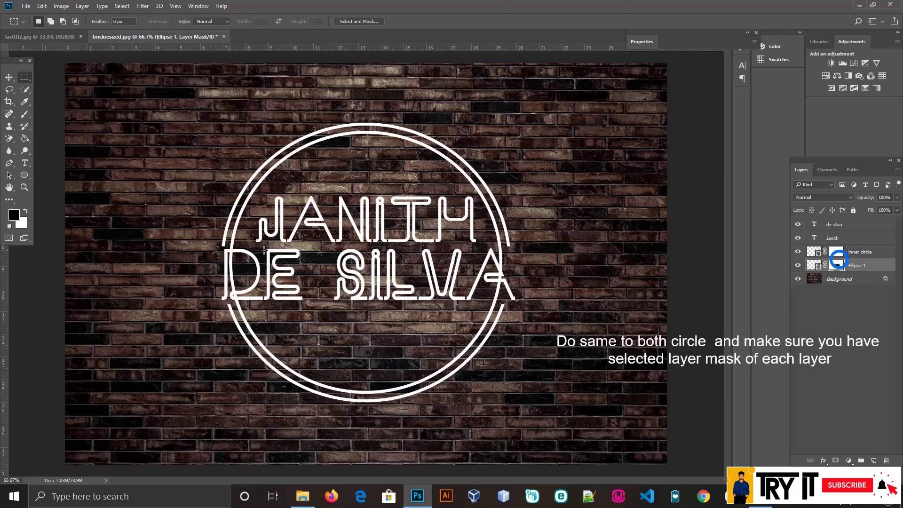
Mask the inner ring out in the same band behind DE SILVA.
click(836, 251)
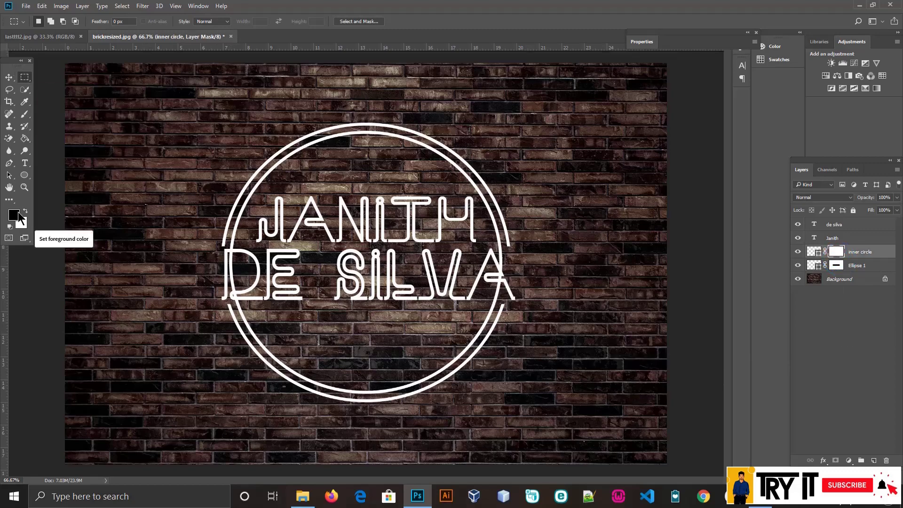
drag(223, 249, 509, 304)
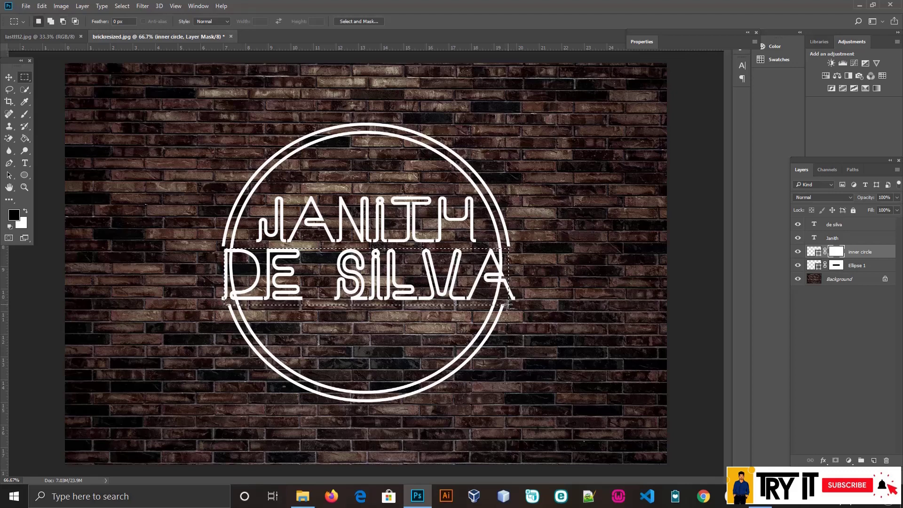
key(alt+BackSpace)
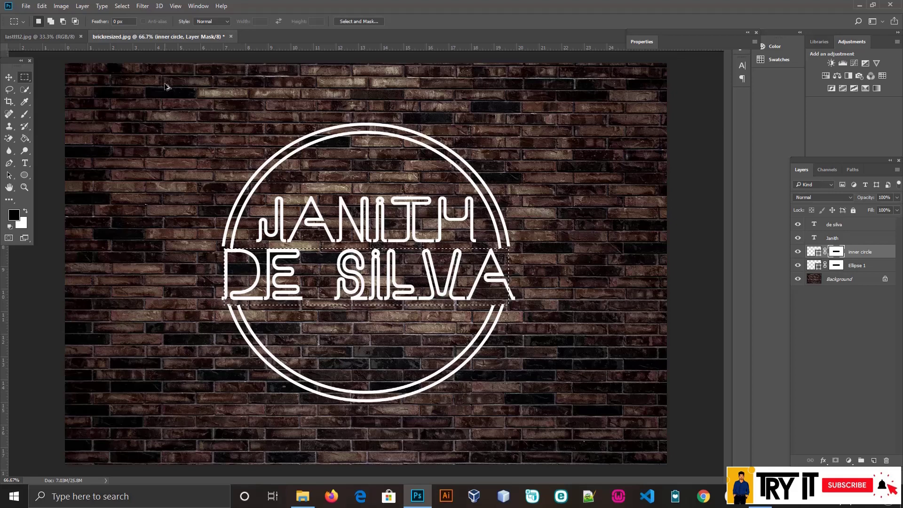
key(ctrl+BackSpace)
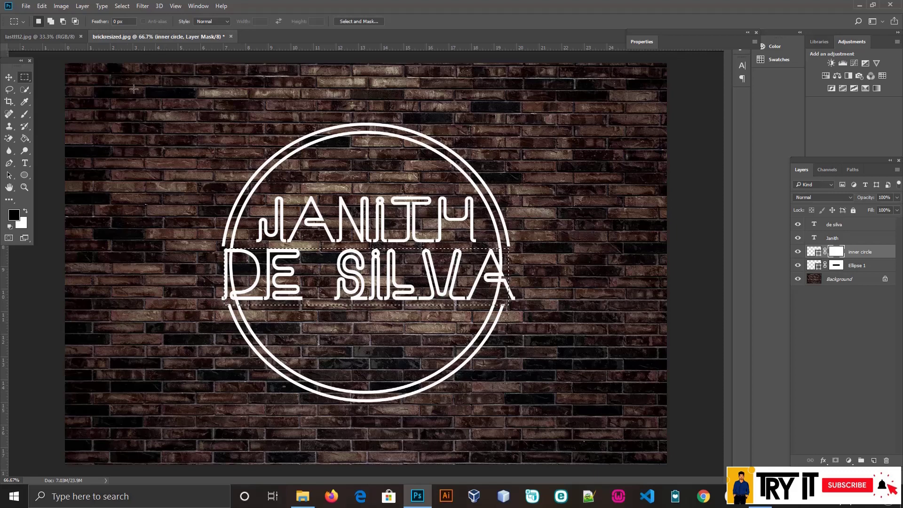
key(ctrl+d)
mouse_move(219, 246)
mouse_down()
mouse_move(518, 296)
mouse_move(518, 304)
mouse_up()
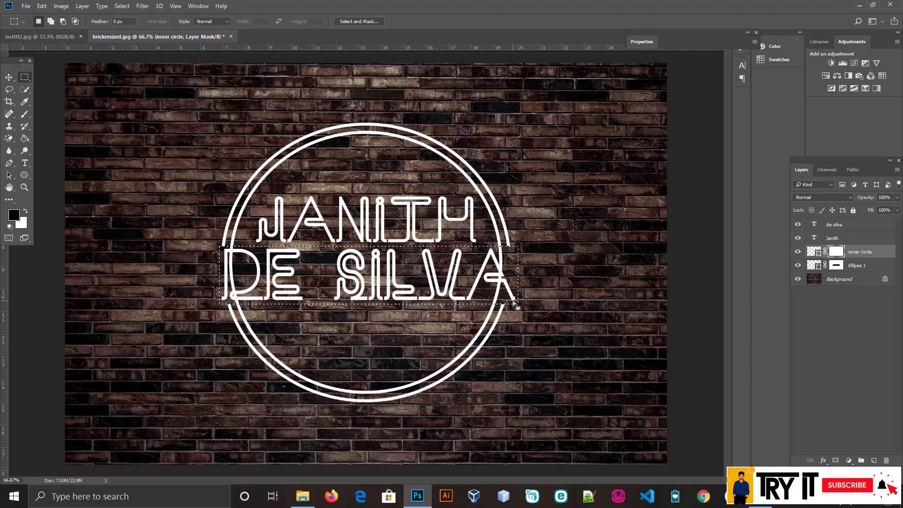
key(alt+BackSpace)
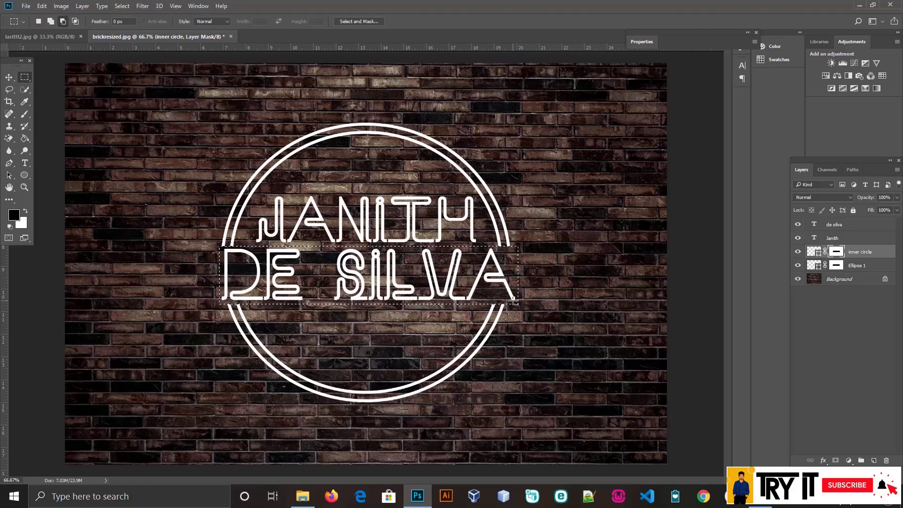
key(ctrl+d)
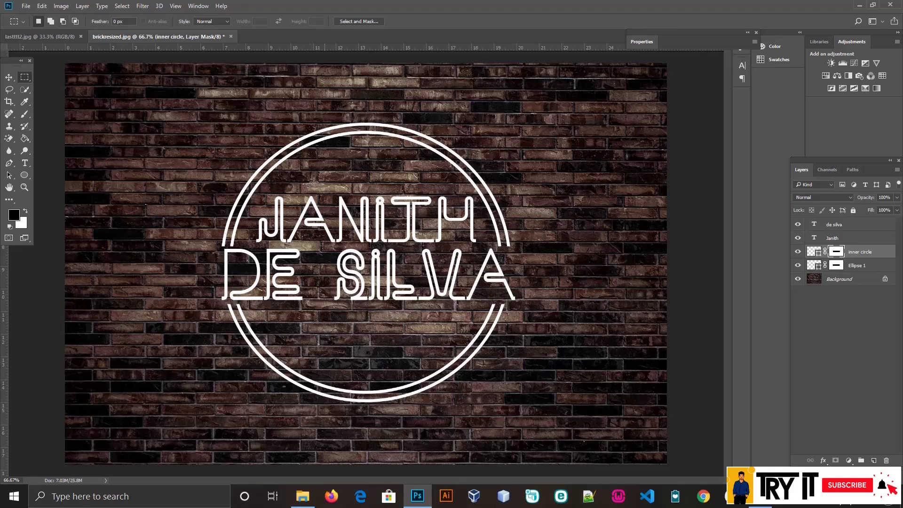
click(6, 77)
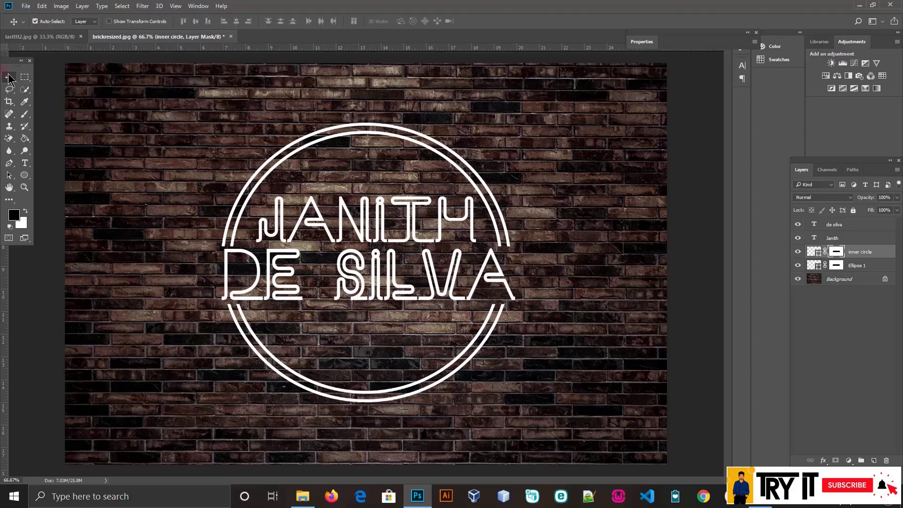
click(460, 275)
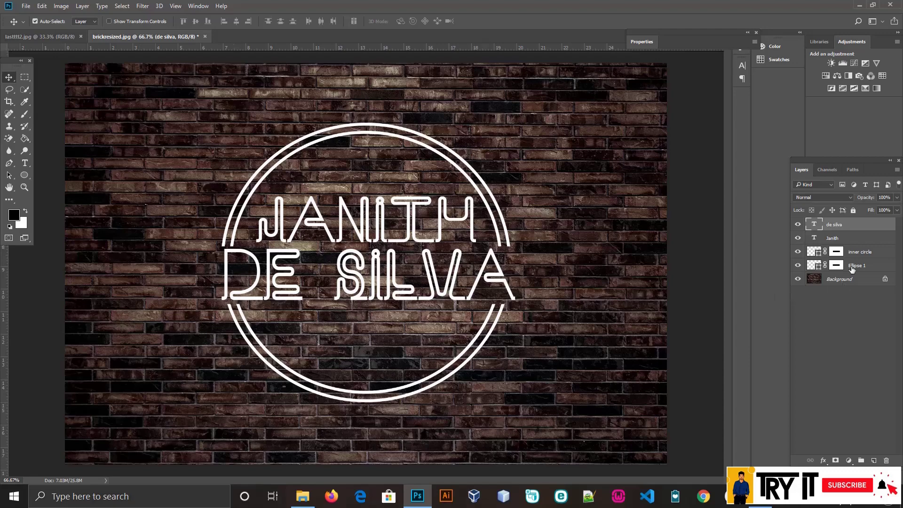
click(849, 240)
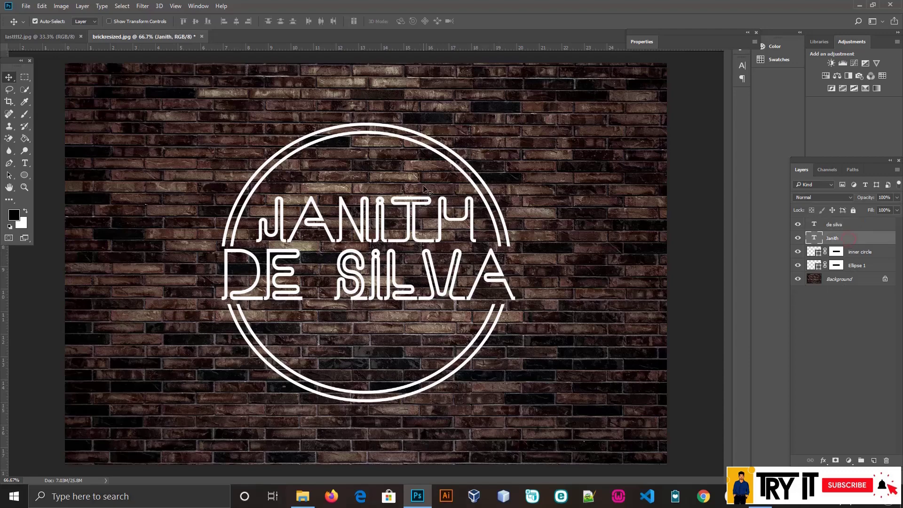
scroll(428, 198, up, 2)
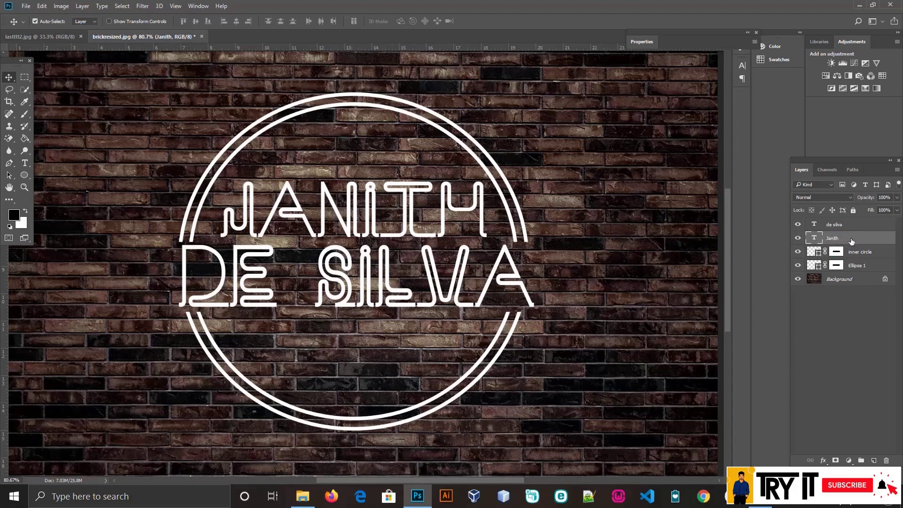
Give JANITH a blue #1c79f7 Normal-mode Inner Glow and copy its hex code.
double_click(852, 240)
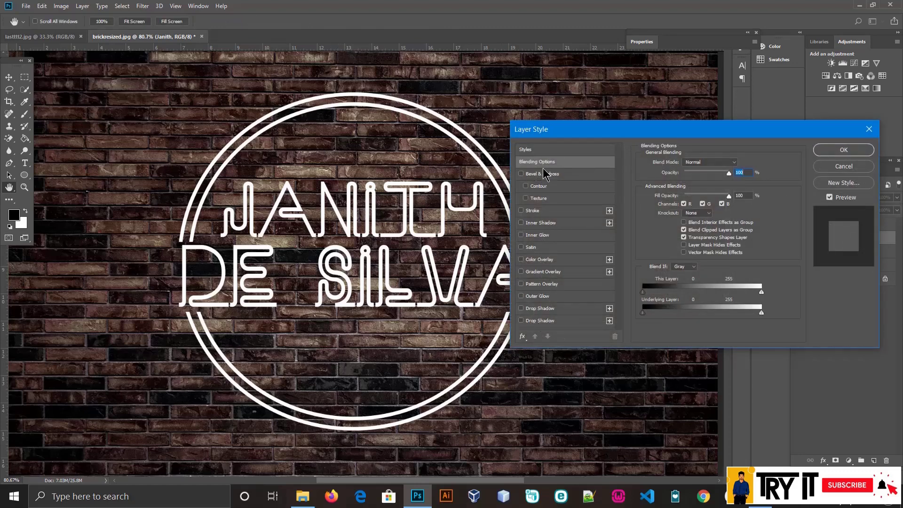
click(540, 235)
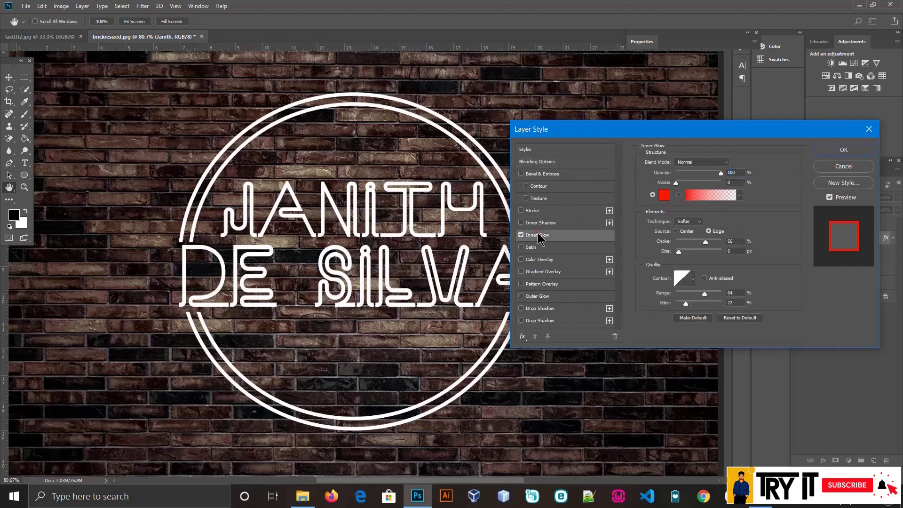
click(664, 196)
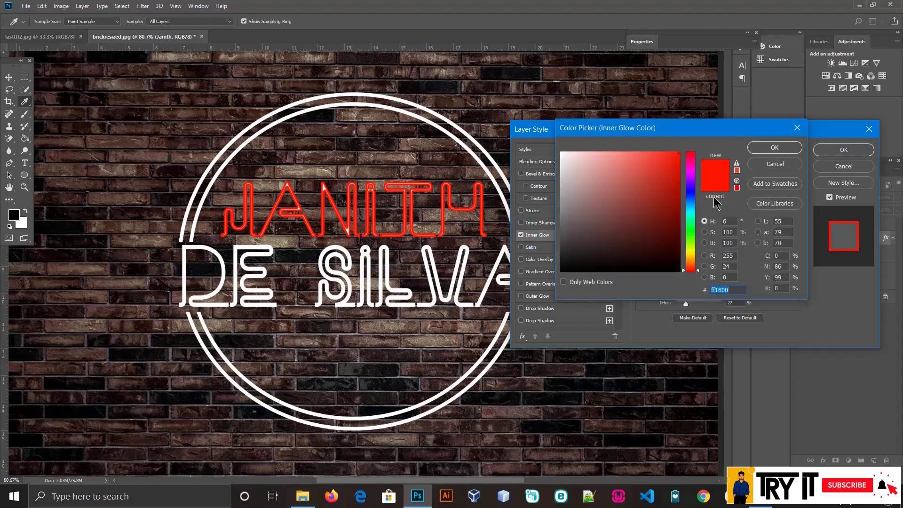
click(693, 201)
mouse_move(673, 164)
mouse_down()
mouse_move(674, 153)
mouse_move(667, 155)
mouse_up()
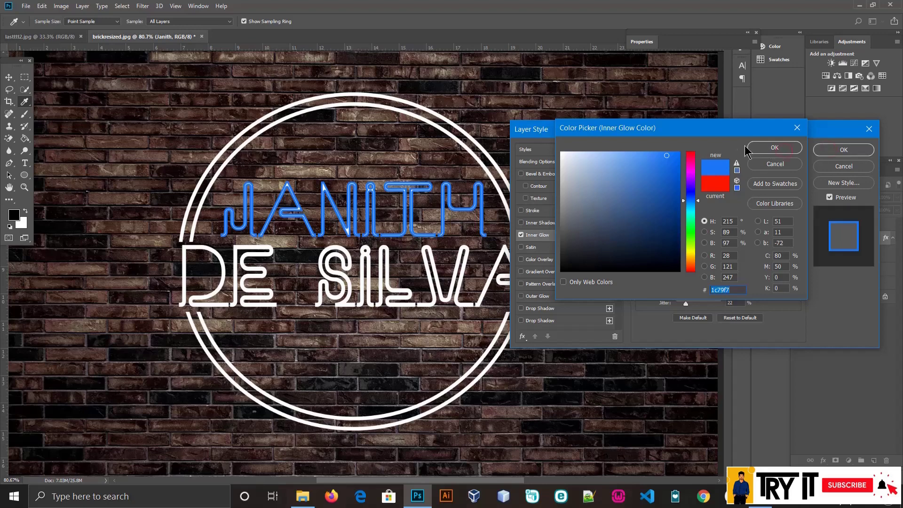
click(770, 150)
click(716, 162)
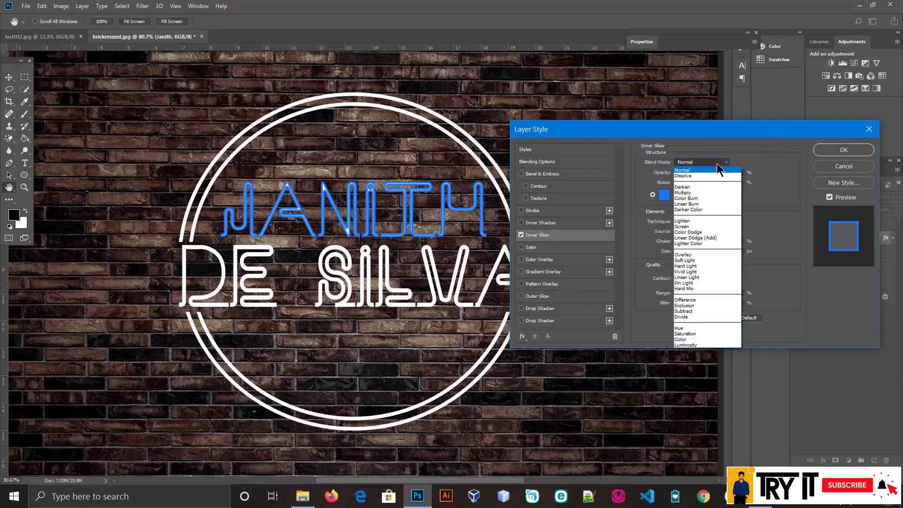
click(664, 195)
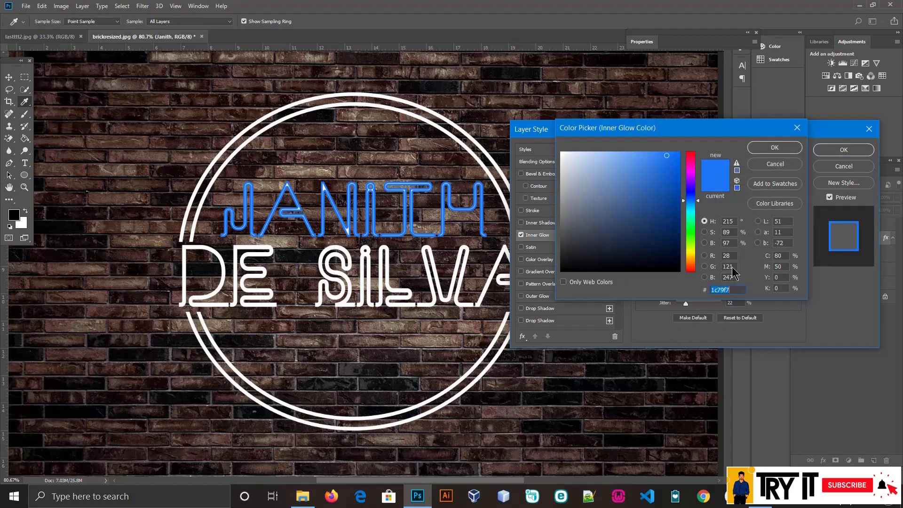
right_click(711, 290)
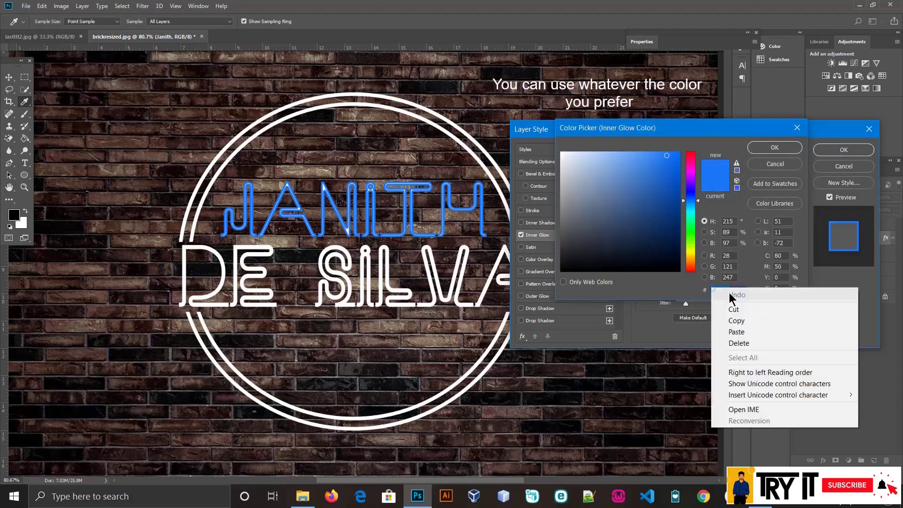
click(737, 320)
click(775, 147)
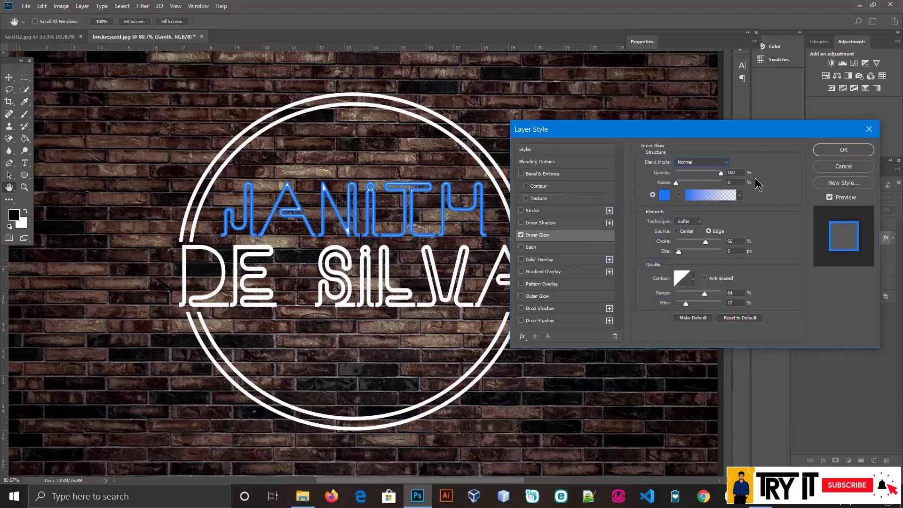
Set the inner glow source to Edge and lower its choke, range and jitter.
drag(720, 172, 730, 175)
click(709, 231)
mouse_move(706, 241)
mouse_down()
mouse_move(679, 253)
mouse_move(692, 242)
mouse_up()
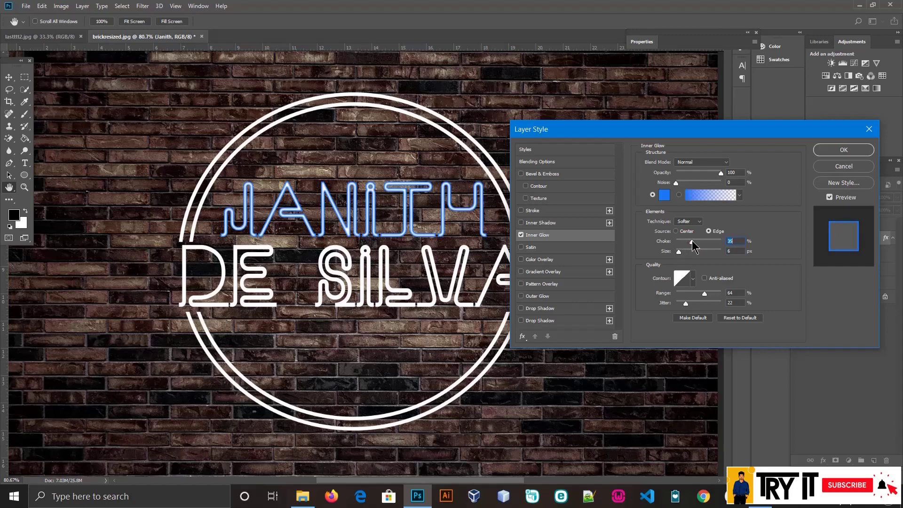
drag(692, 242, 690, 242)
drag(705, 294, 688, 294)
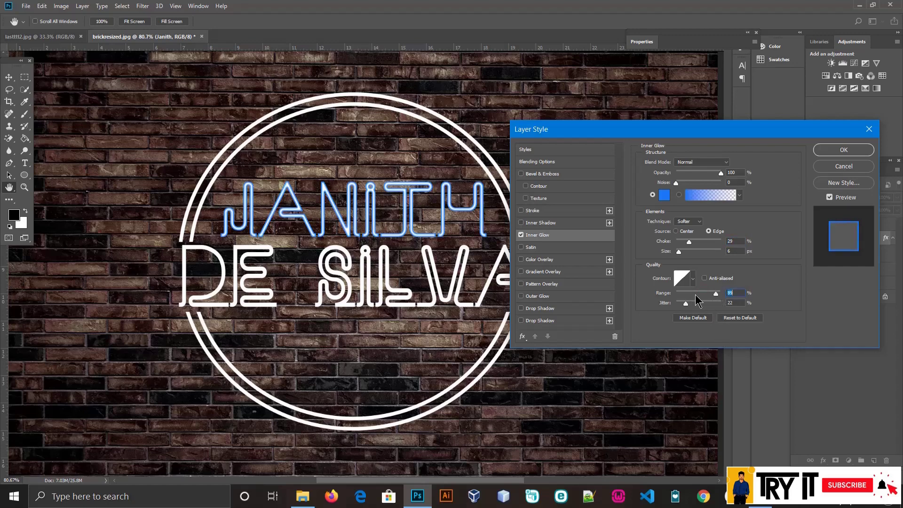
click(696, 293)
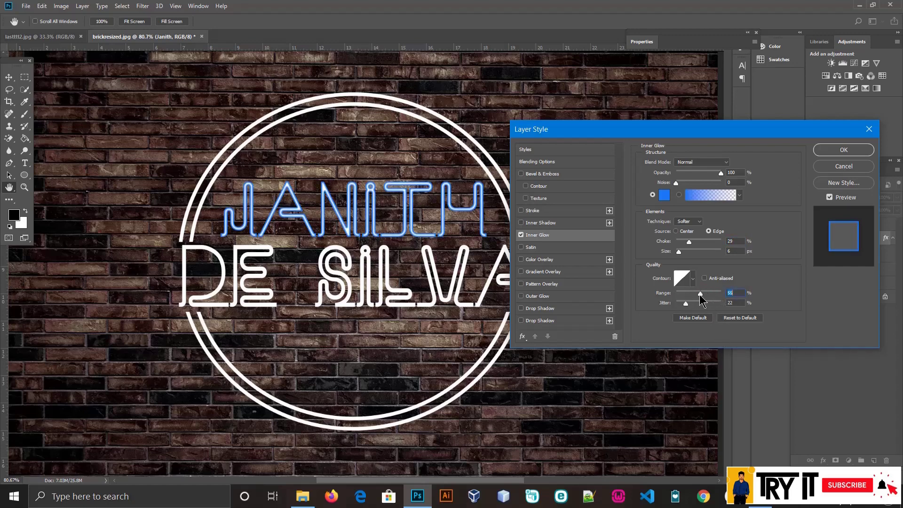
drag(685, 303, 694, 293)
click(696, 293)
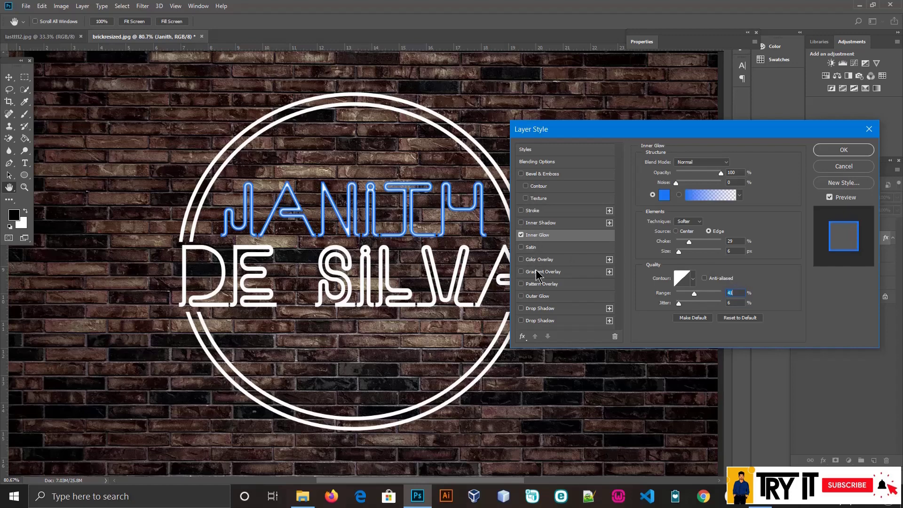
click(664, 195)
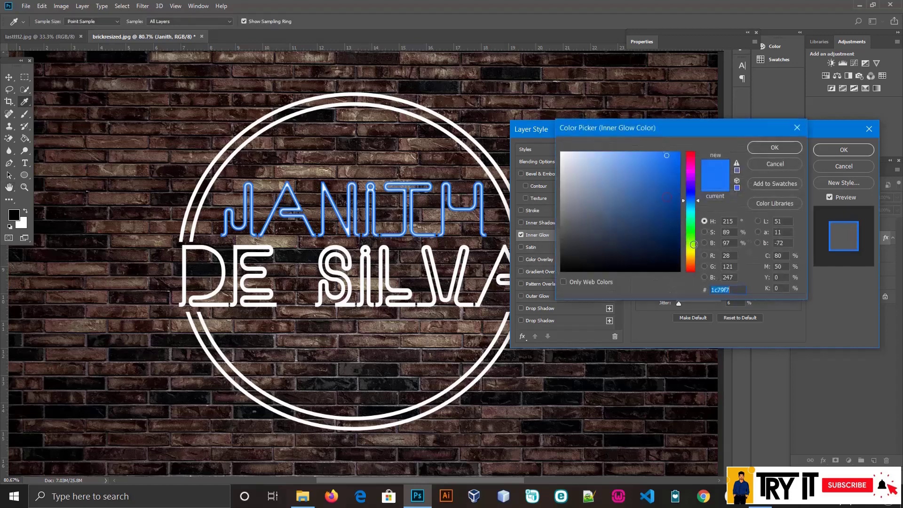
right_click(728, 290)
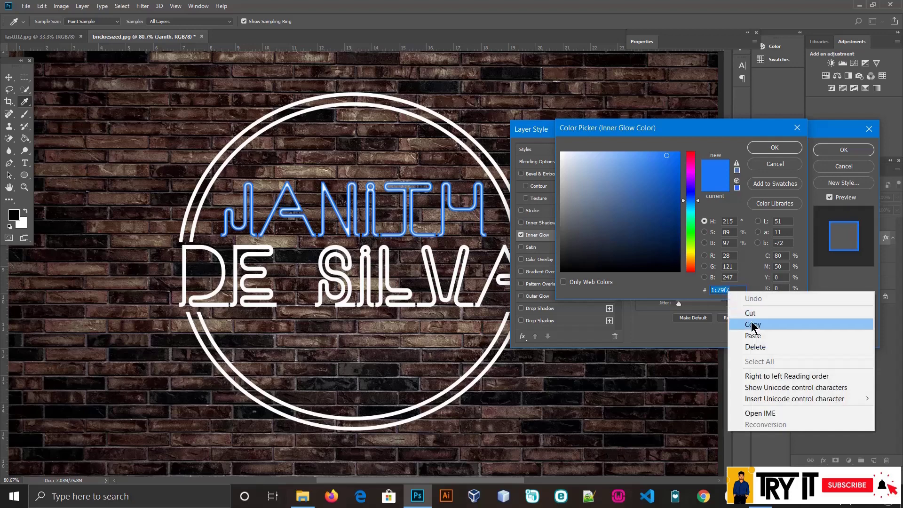
click(750, 323)
click(774, 148)
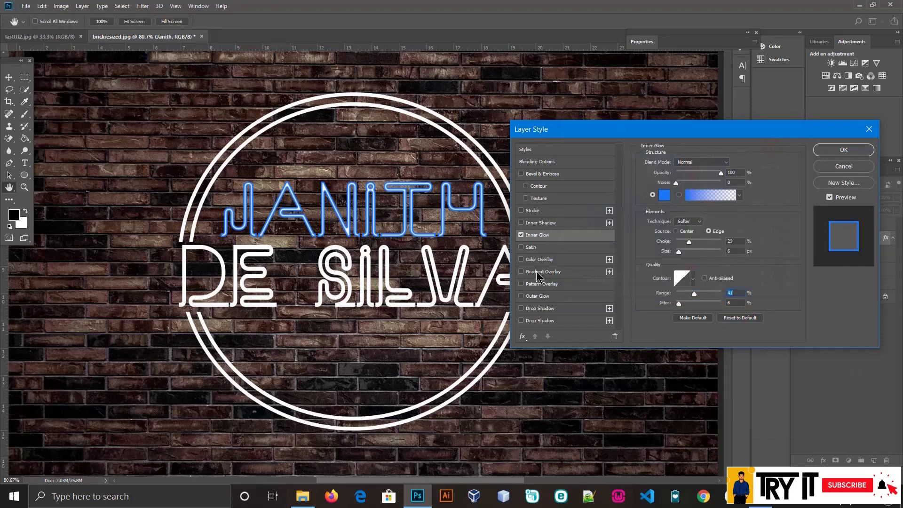
Enable Outer Glow on JANITH and set its colour to #1c79f7.
click(536, 296)
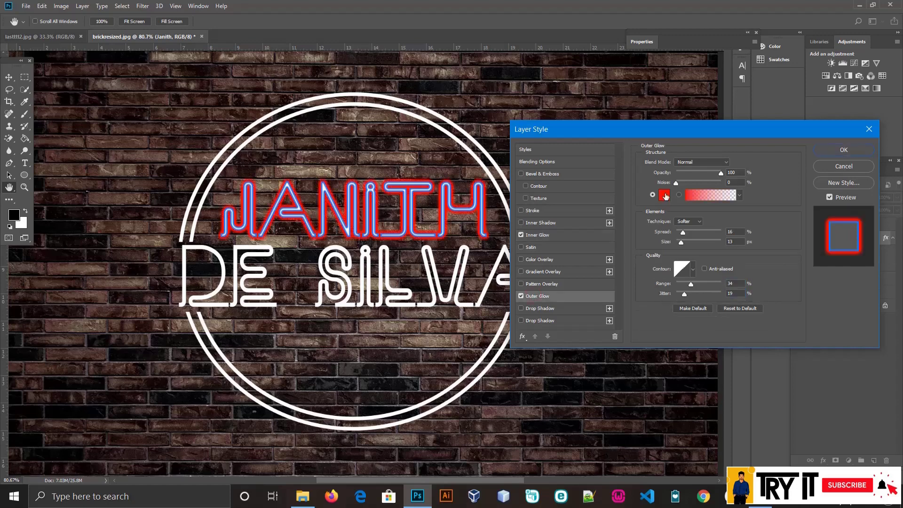
click(664, 195)
right_click(717, 290)
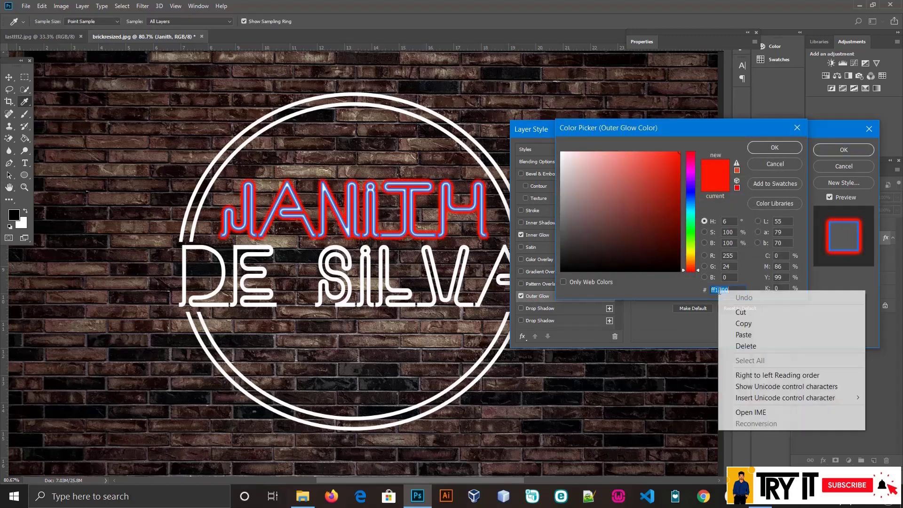
click(740, 334)
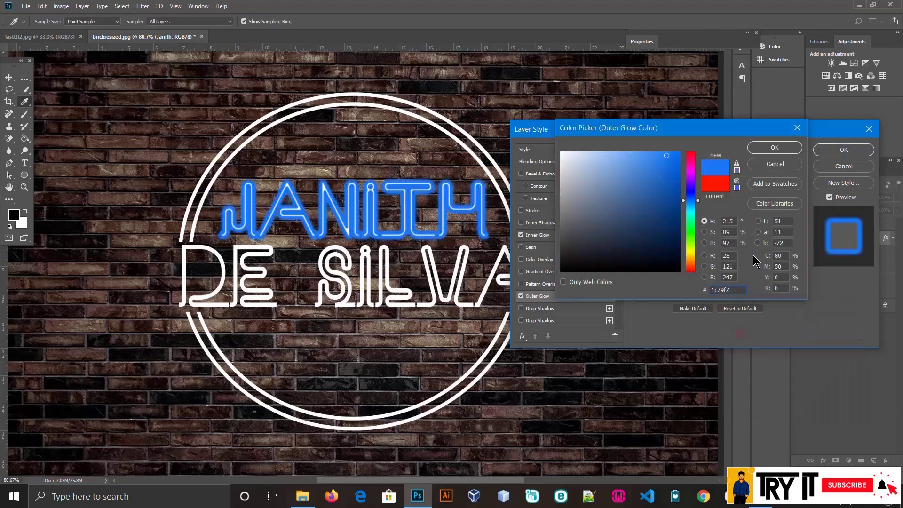
click(774, 147)
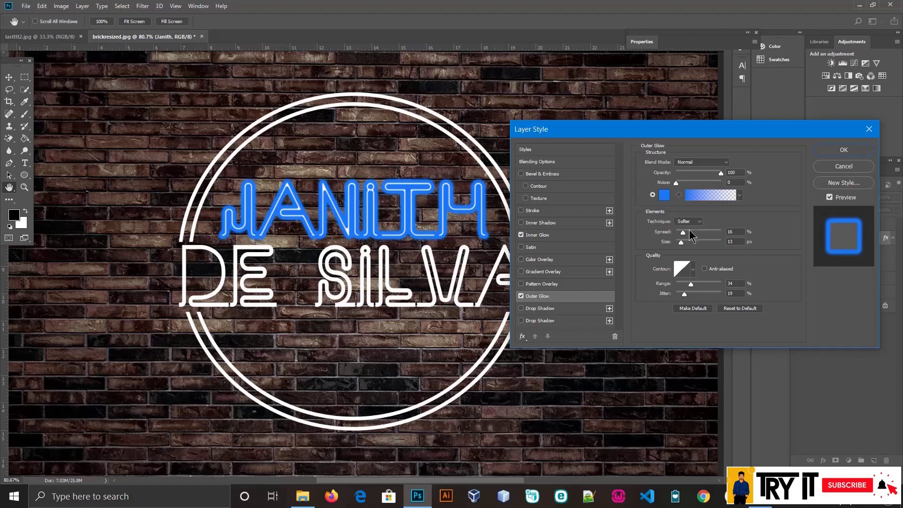
Set the outer glow Spread to 0, raise Range and Size, and apply the style.
drag(682, 232, 678, 242)
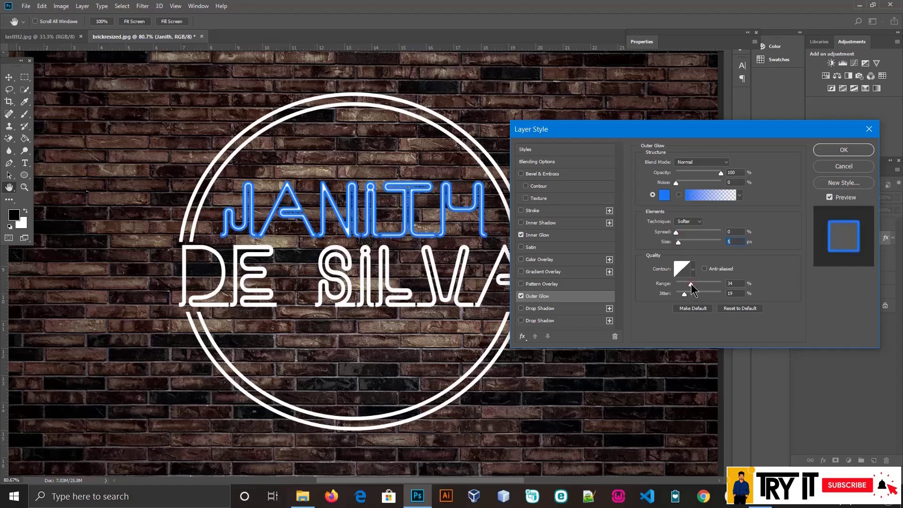
mouse_move(691, 284)
mouse_down()
mouse_move(726, 285)
mouse_move(709, 284)
mouse_up()
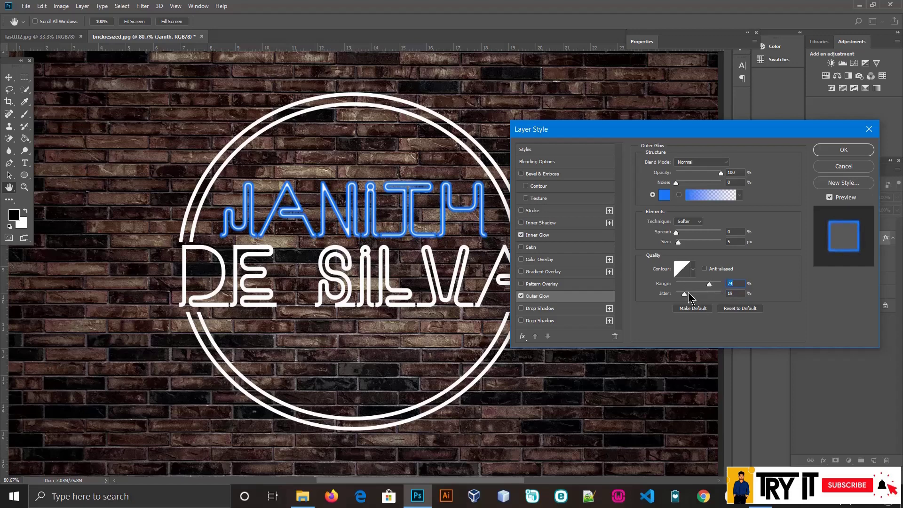
click(687, 294)
drag(708, 284, 715, 284)
drag(717, 290, 706, 284)
drag(679, 243, 683, 244)
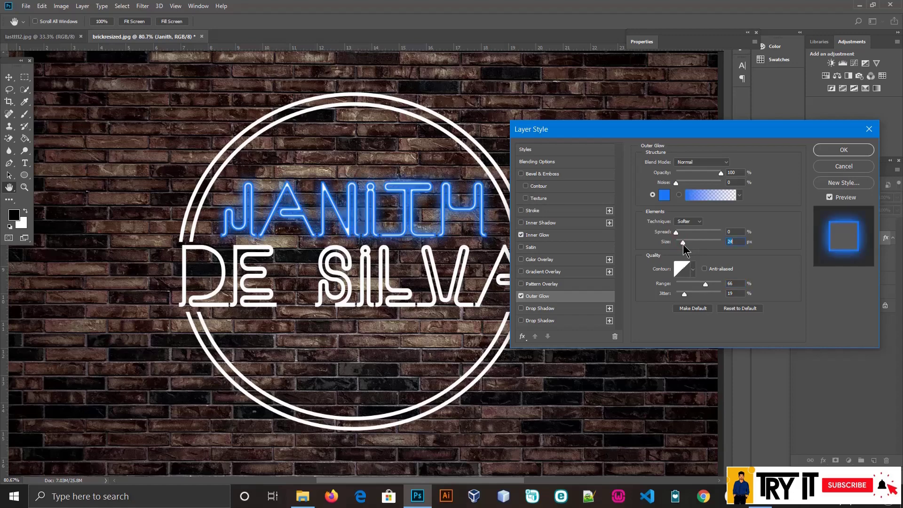
drag(683, 244, 684, 244)
click(843, 150)
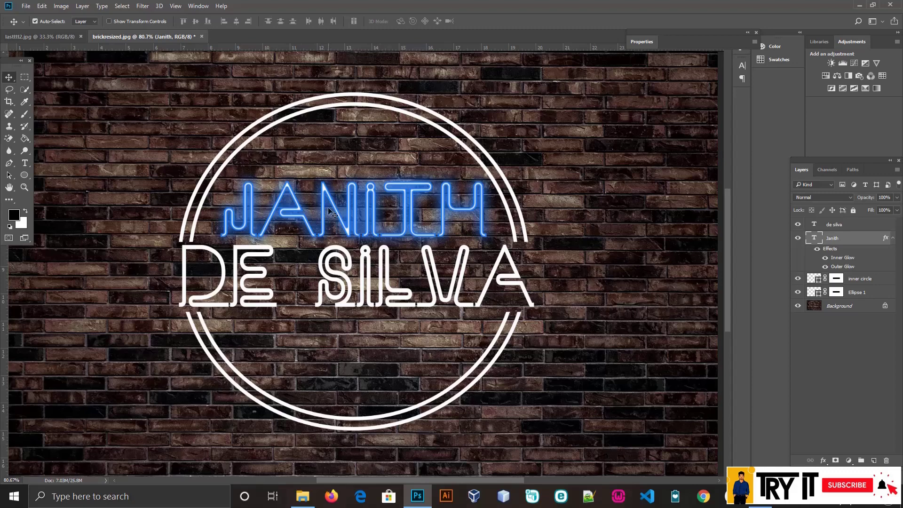
scroll(329, 210, up, 3)
scroll(329, 210, down, 5)
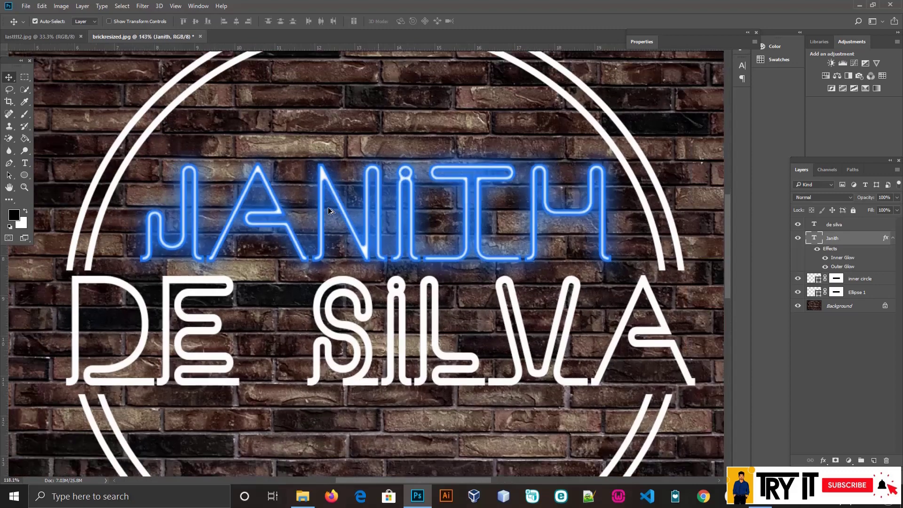
scroll(330, 210, up, 1)
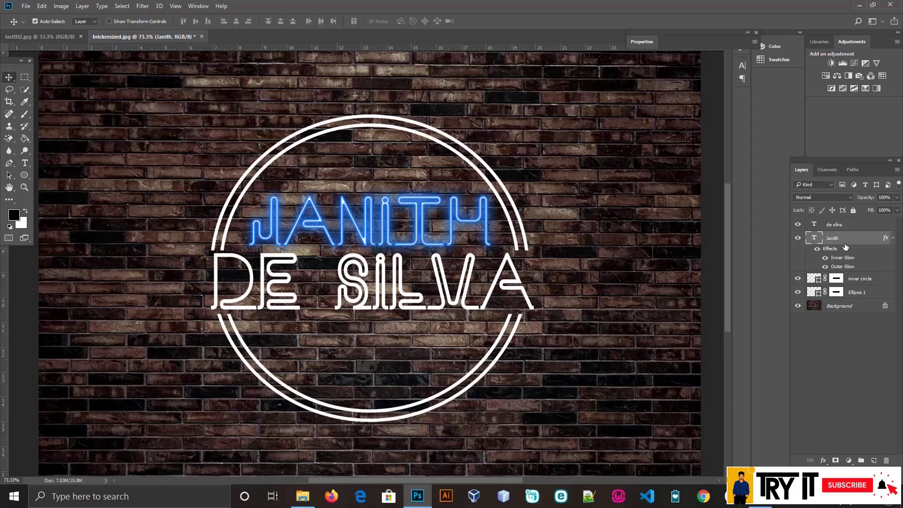
Add a drop shadow to JANITH coloured with the pasted blue hex code.
double_click(859, 240)
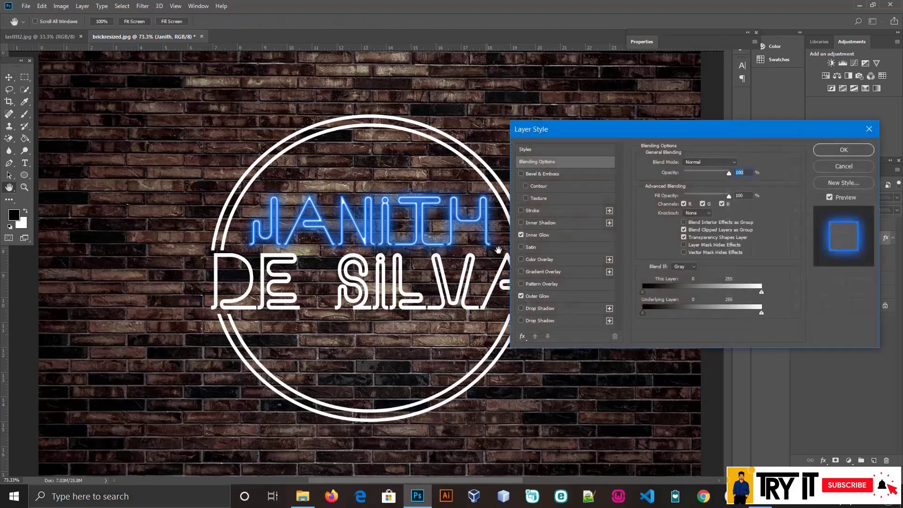
click(541, 321)
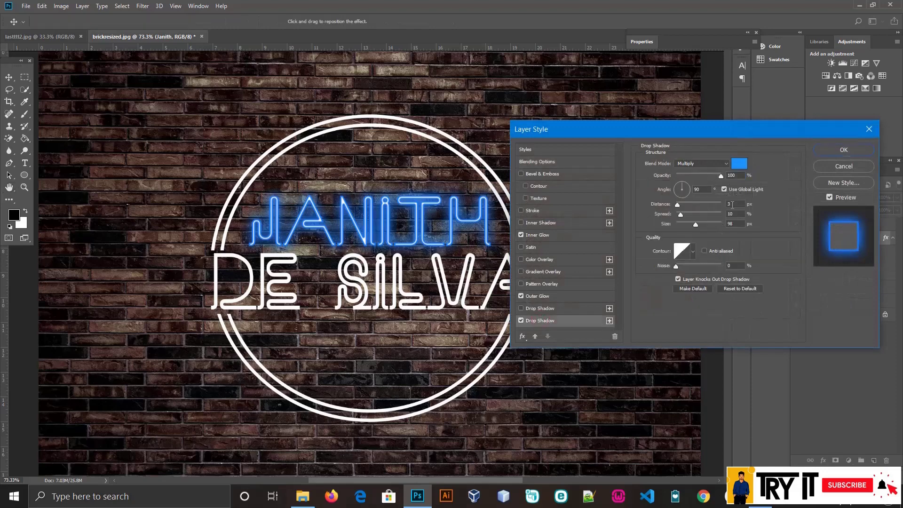
click(739, 165)
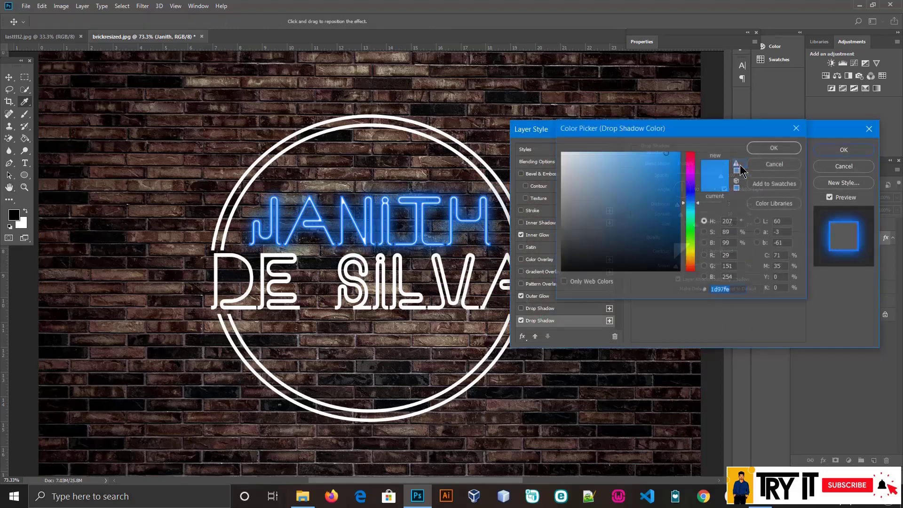
right_click(735, 291)
click(751, 332)
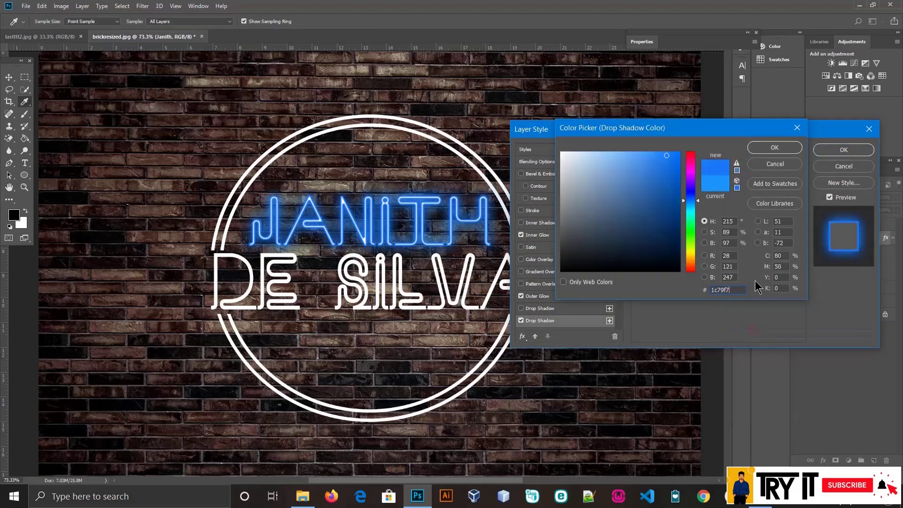
click(774, 148)
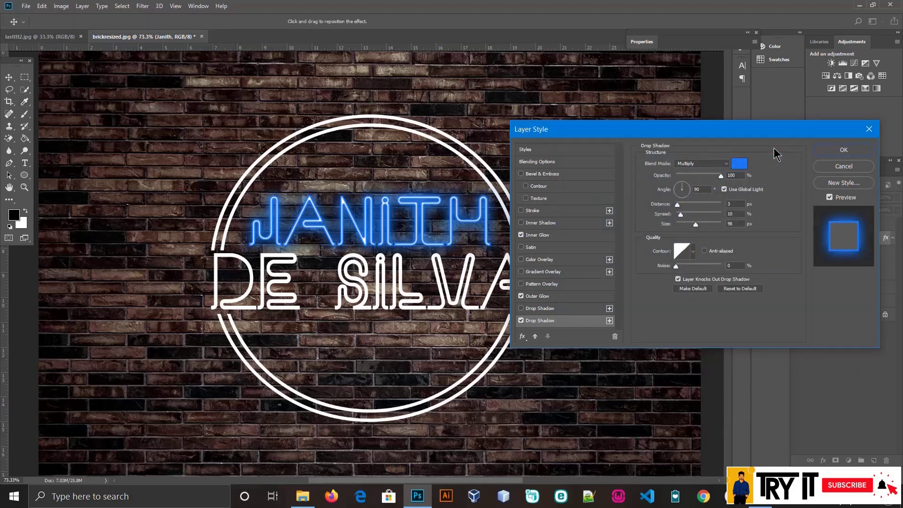
Set the drop shadow blend to Normal and adjust its angle and size.
click(699, 164)
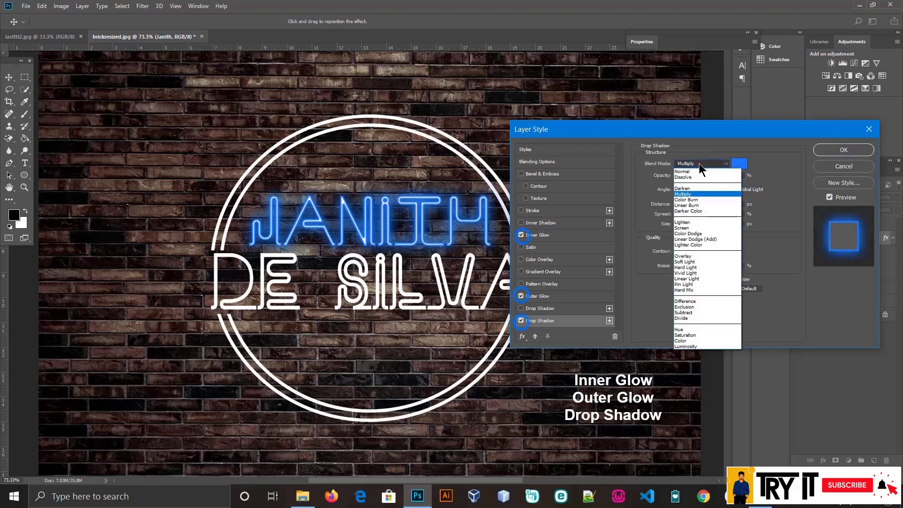
click(698, 171)
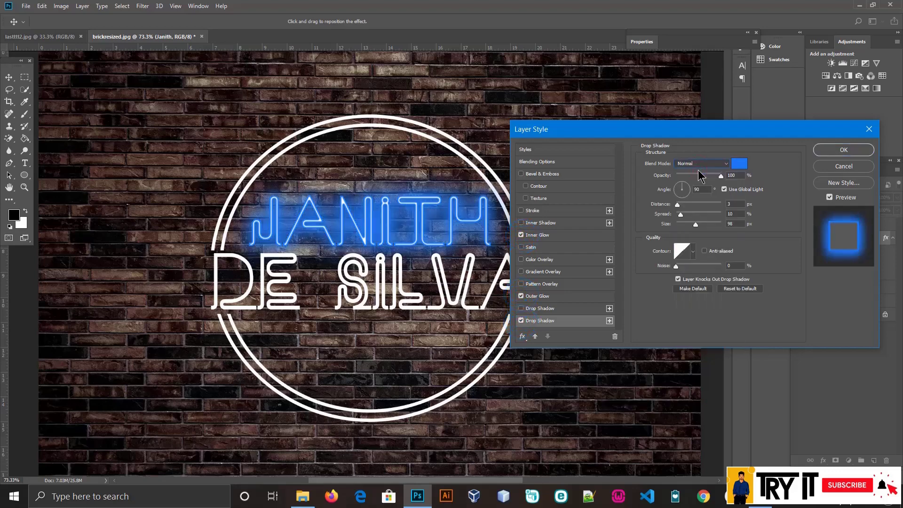
click(679, 188)
drag(679, 189, 679, 189)
drag(696, 223, 687, 226)
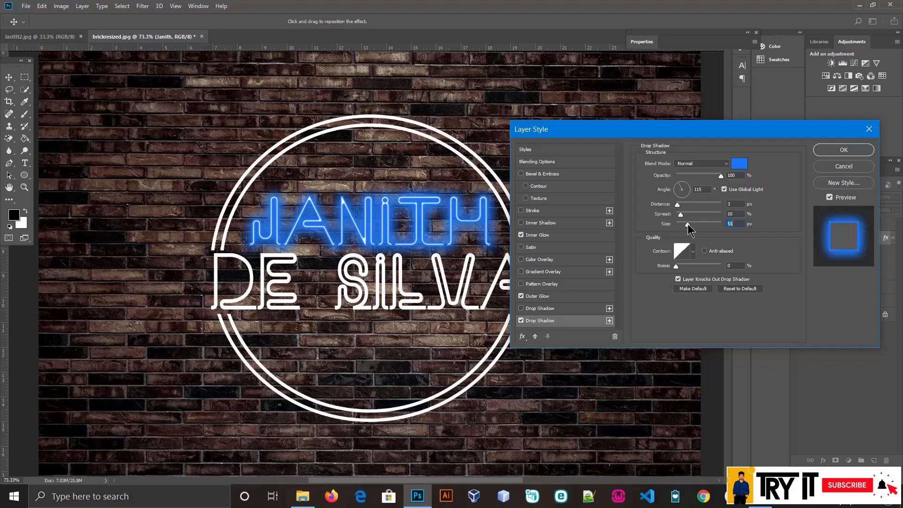
drag(688, 224, 678, 213)
drag(694, 224, 705, 225)
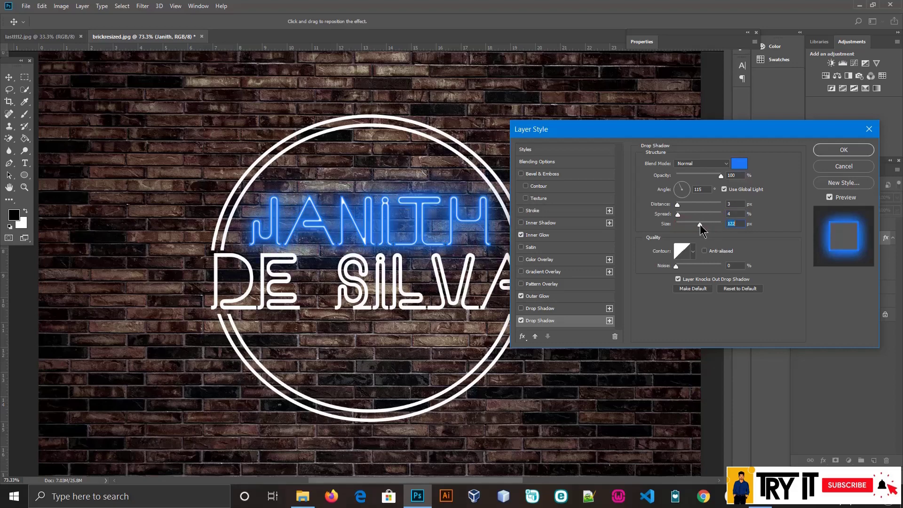
drag(699, 224, 695, 224)
Switch the drop shadow to Color Dodge with a size of about 20 px and apply.
click(709, 164)
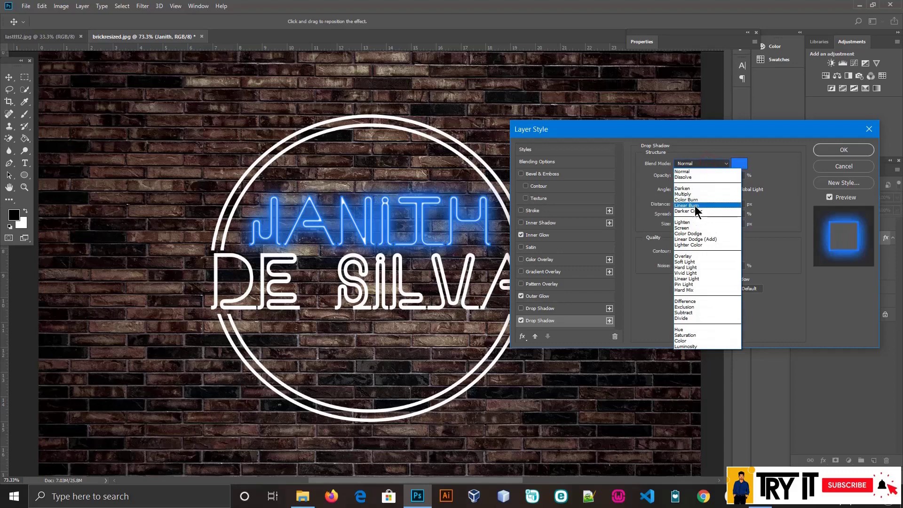
click(699, 233)
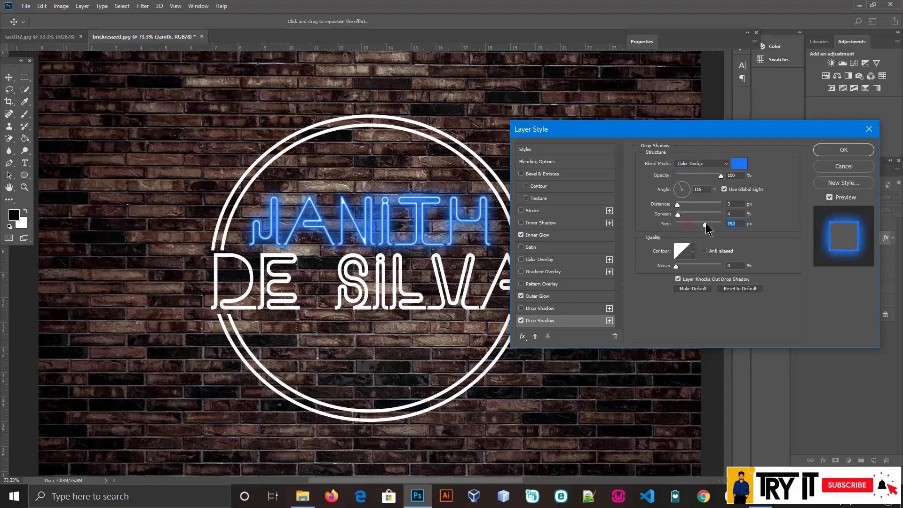
drag(676, 222, 709, 223)
mouse_move(700, 220)
mouse_down()
mouse_move(712, 220)
mouse_move(700, 226)
mouse_up()
mouse_move(699, 224)
mouse_down()
mouse_move(723, 228)
mouse_move(708, 230)
mouse_up()
drag(687, 224, 686, 227)
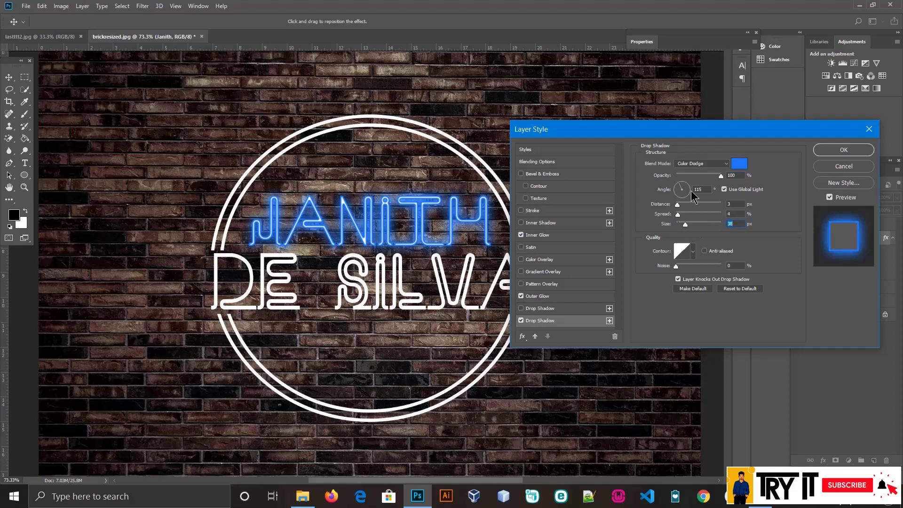
click(843, 150)
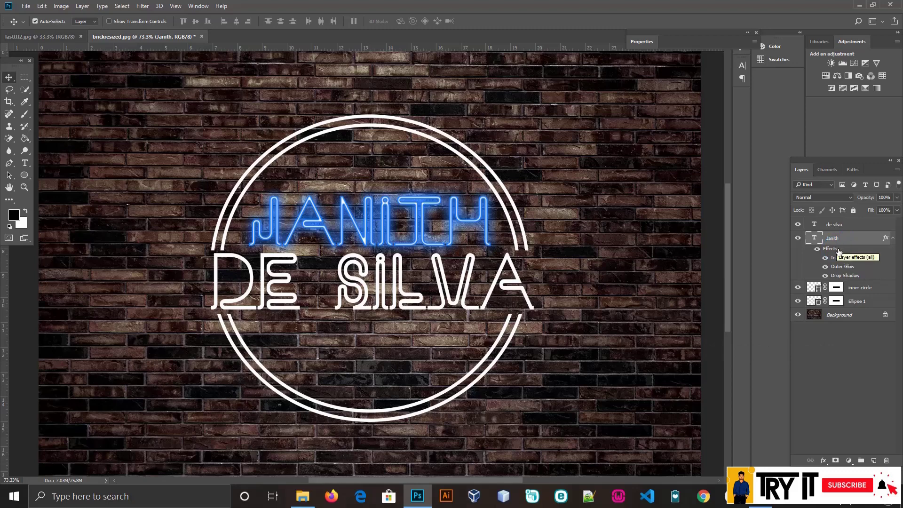
drag(835, 250, 842, 227)
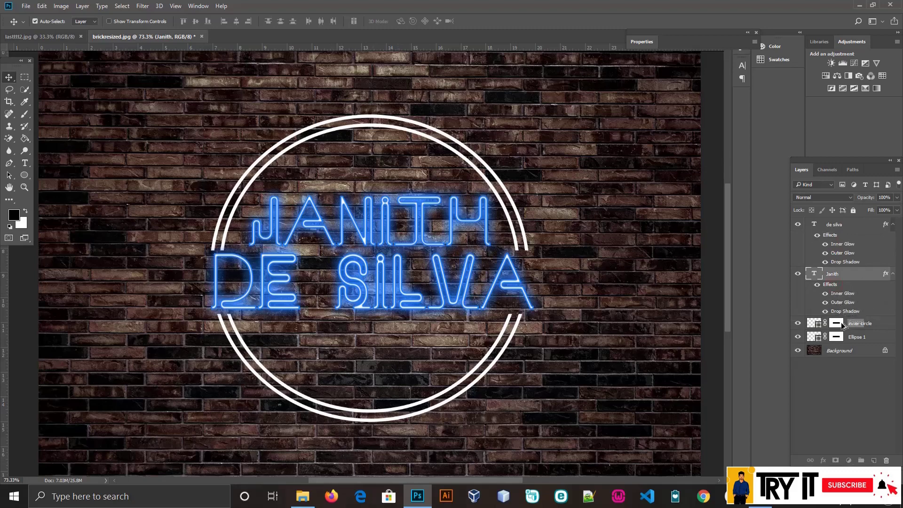
drag(834, 288, 845, 325)
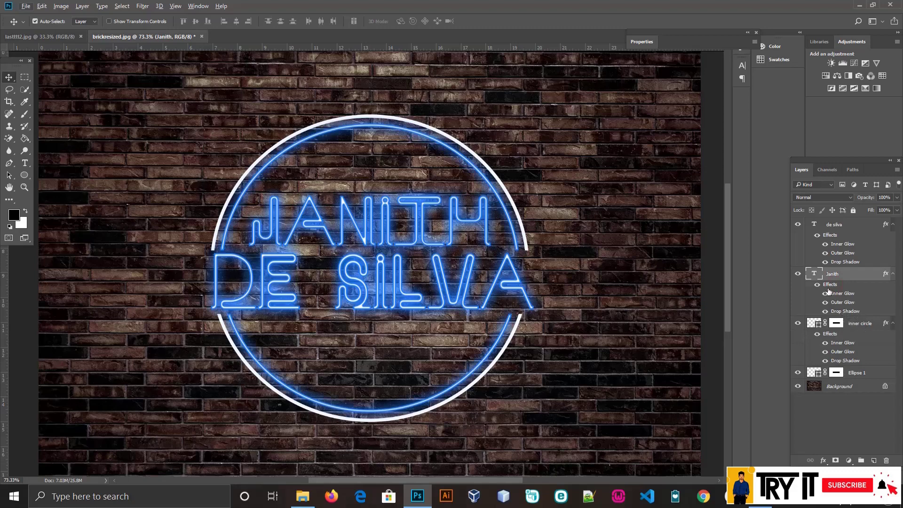
drag(831, 287, 835, 374)
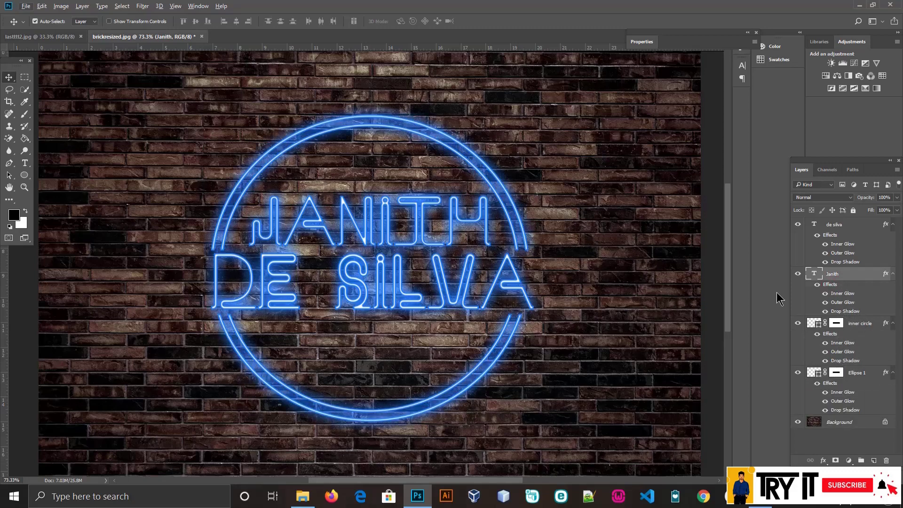
Check the reference neon image, then select the inner circle layer.
click(75, 38)
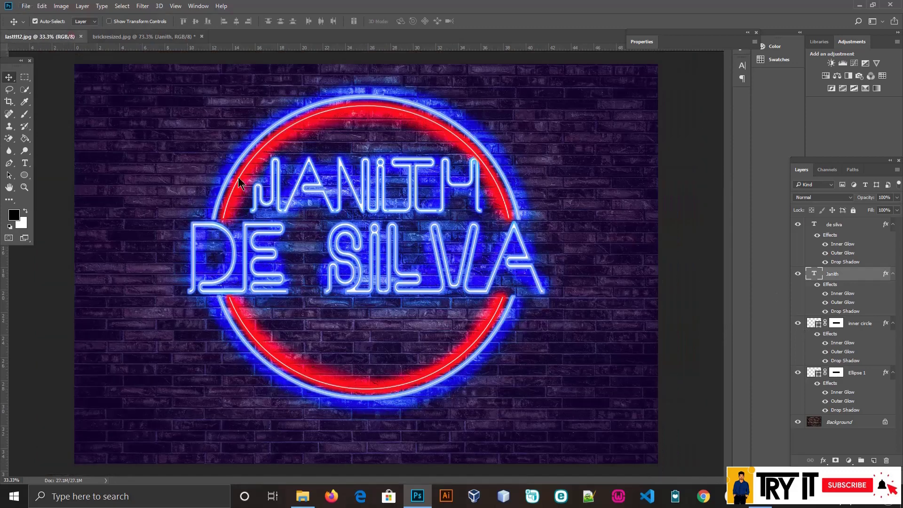
click(136, 37)
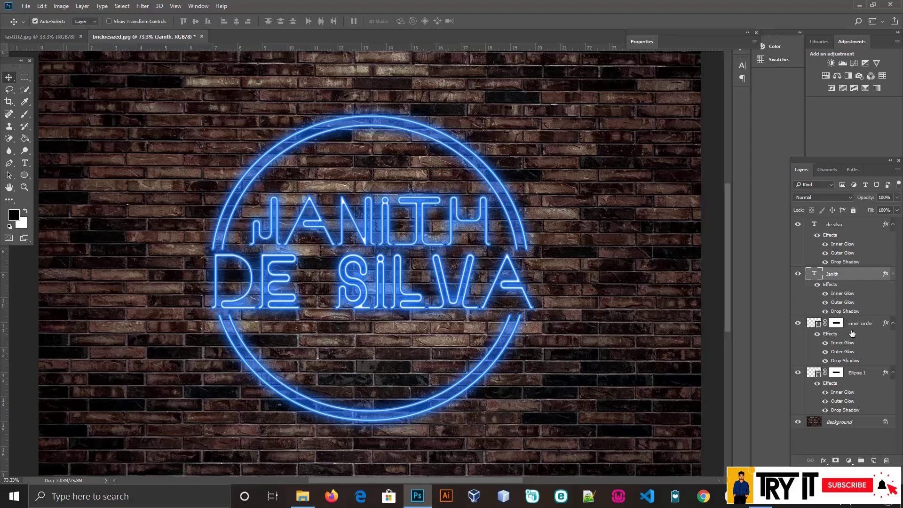
click(868, 325)
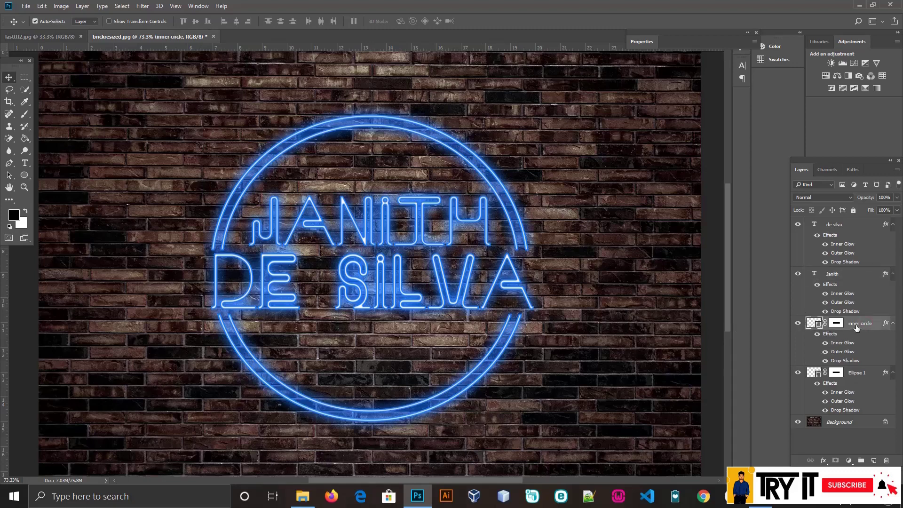
Give the inner circle's inner glow a bright, fully saturated red colour.
double_click(884, 325)
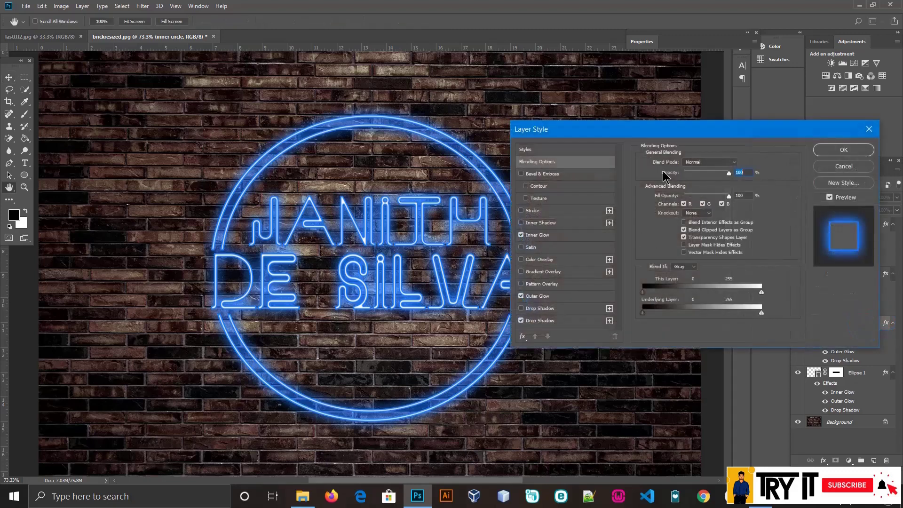
click(542, 235)
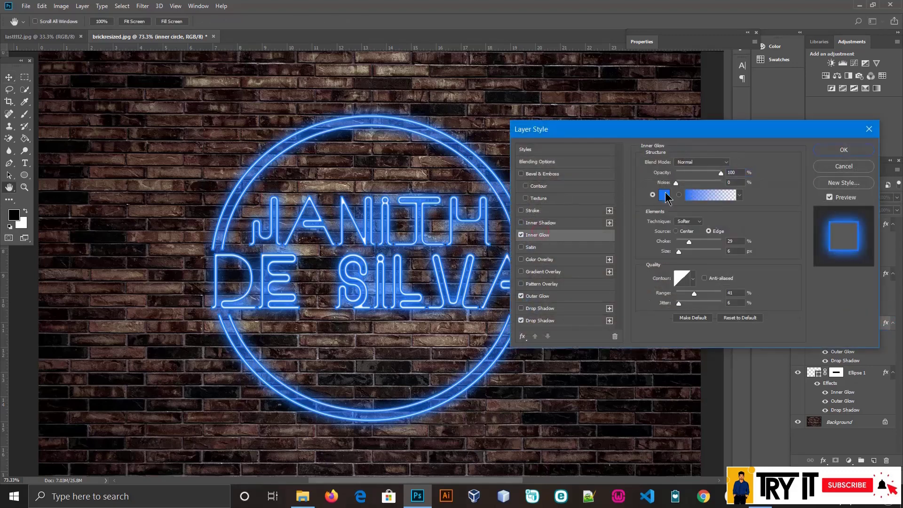
click(665, 194)
click(692, 154)
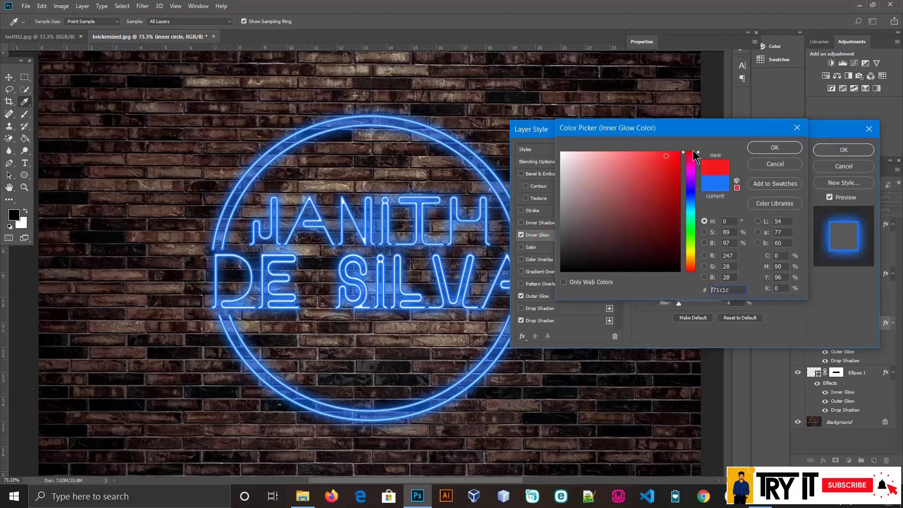
drag(676, 162, 681, 152)
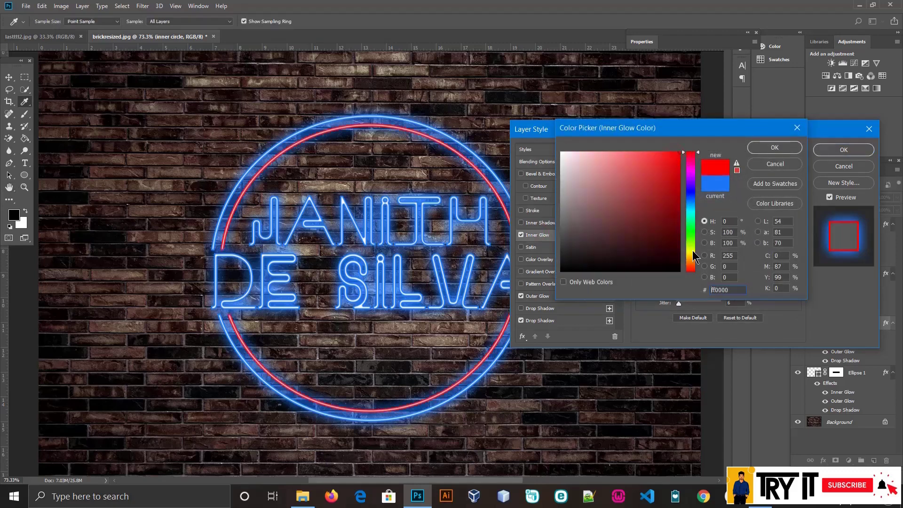
drag(694, 256, 693, 272)
click(673, 154)
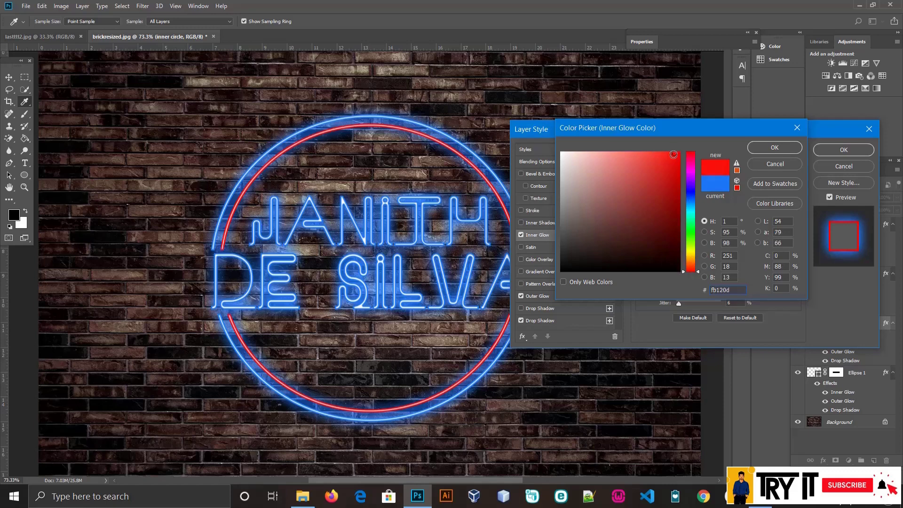
drag(693, 271, 693, 266)
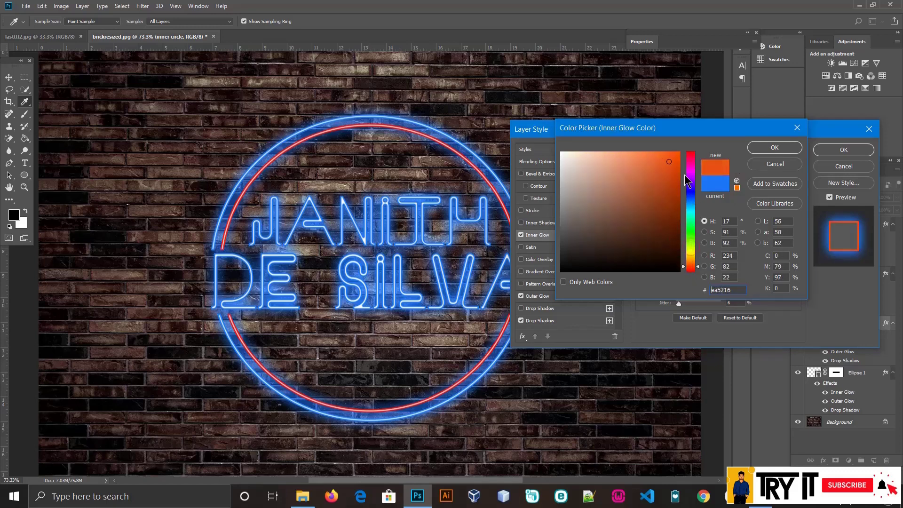
drag(675, 156, 680, 151)
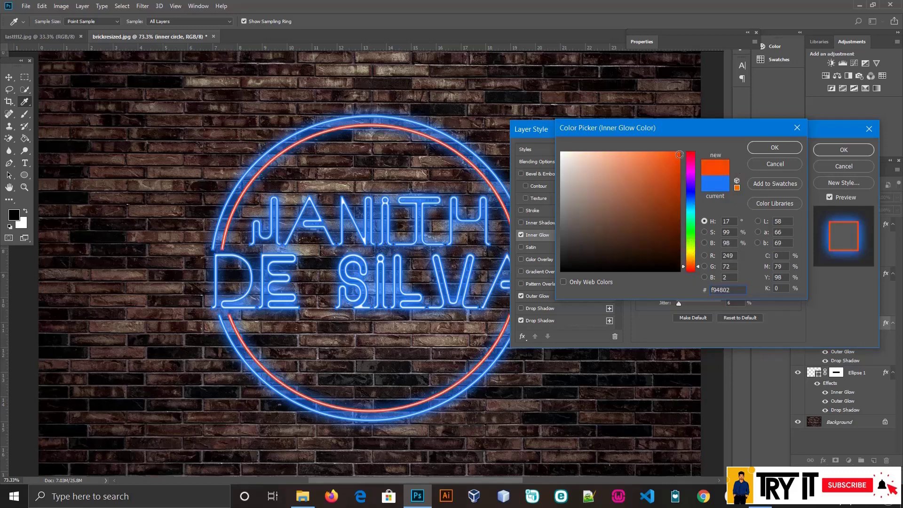
click(699, 275)
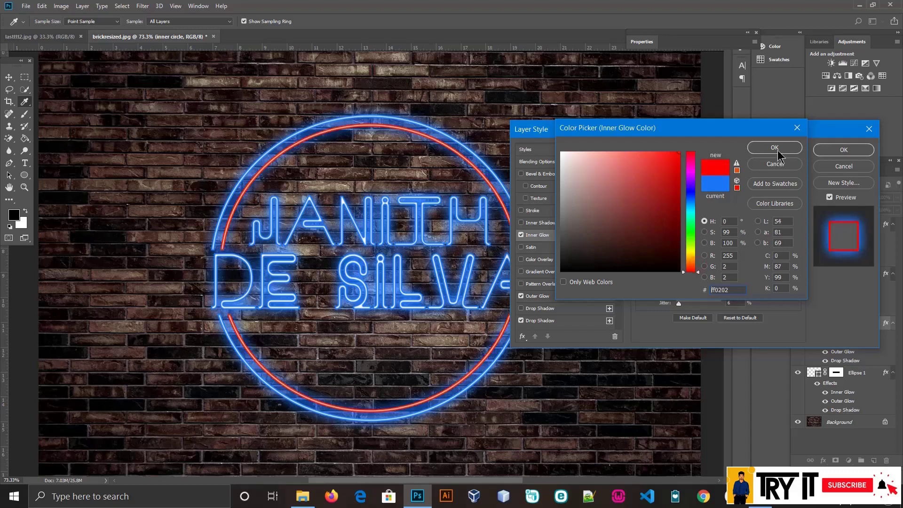
Copy the red hex value, confirm it, and tighten the red inner glow.
drag(732, 290, 697, 290)
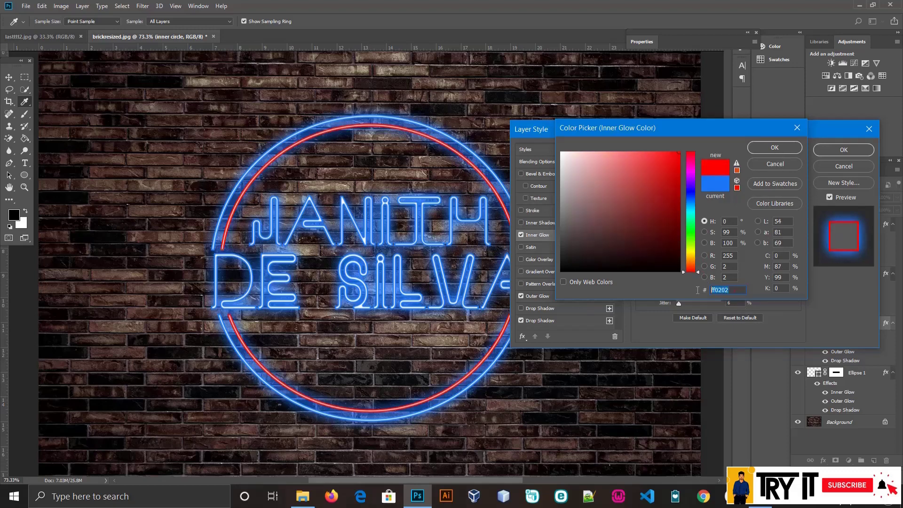
right_click(741, 293)
click(748, 316)
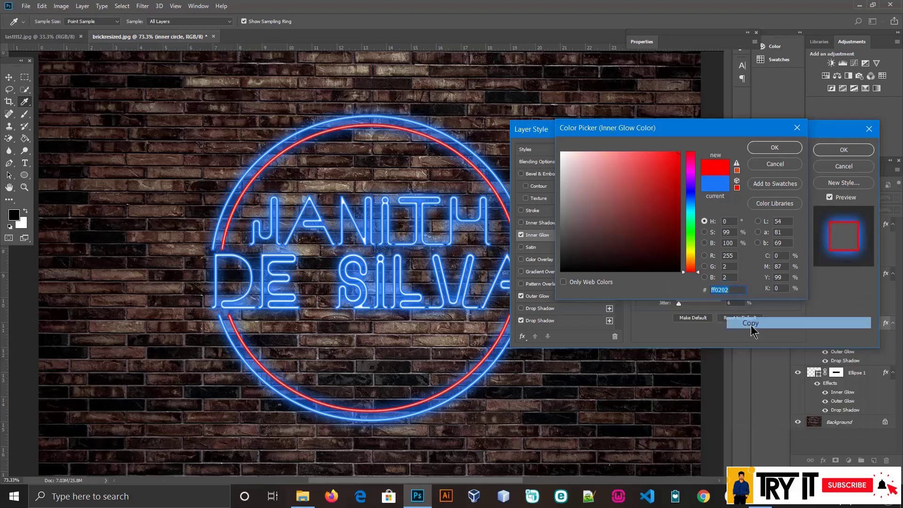
click(779, 148)
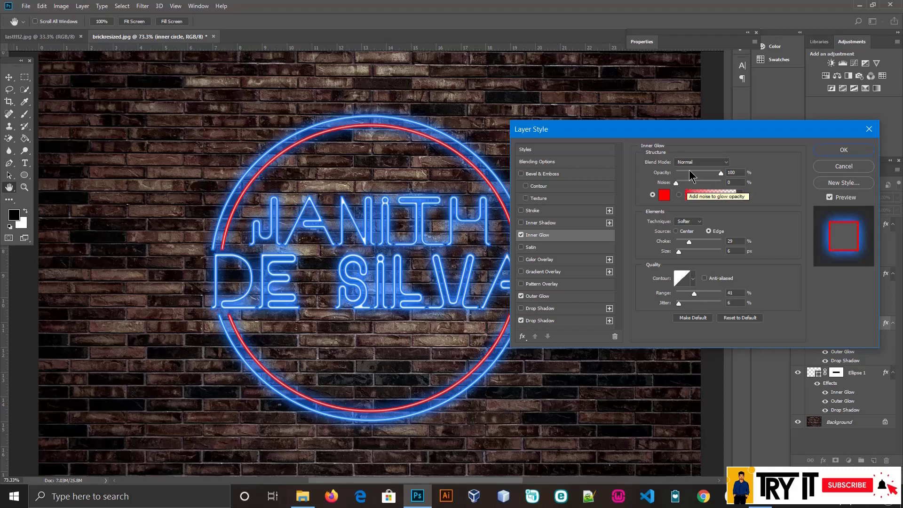
mouse_move(689, 241)
mouse_down()
mouse_move(701, 244)
mouse_move(679, 257)
mouse_up()
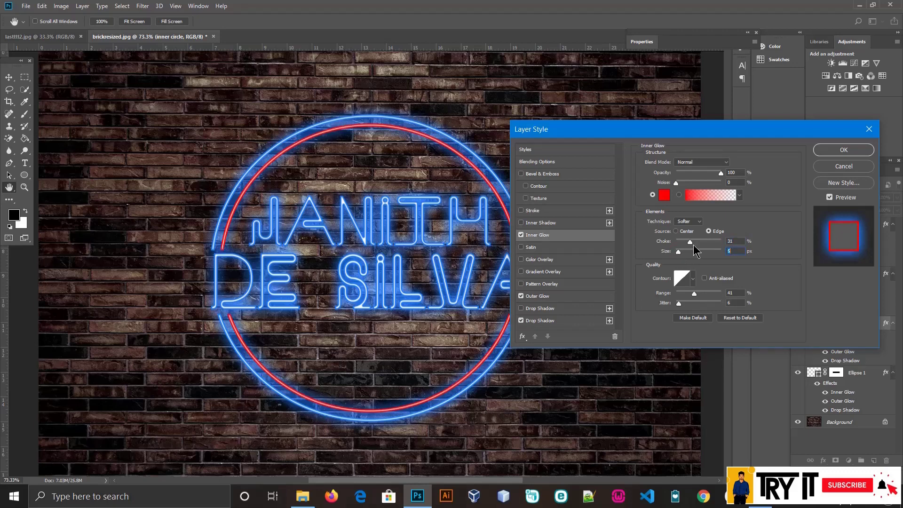
Paste the red colour into the inner circle's outer glow.
click(538, 297)
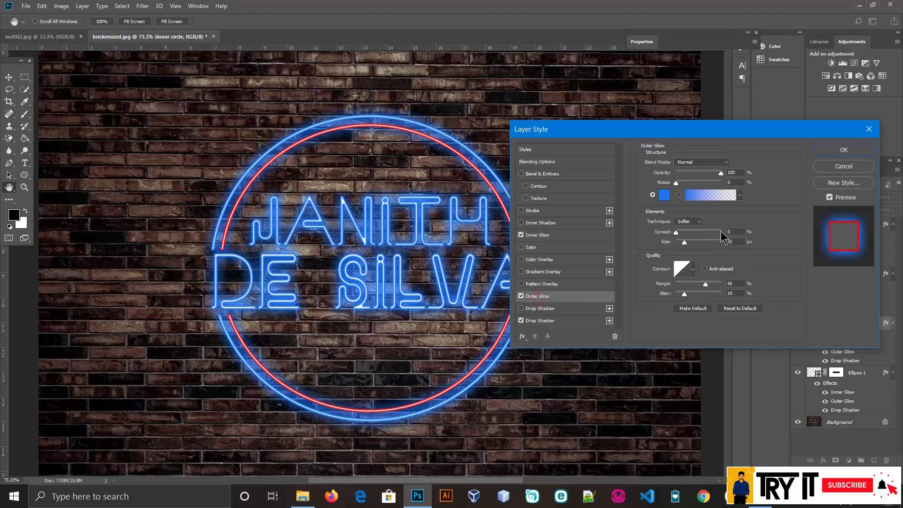
click(664, 195)
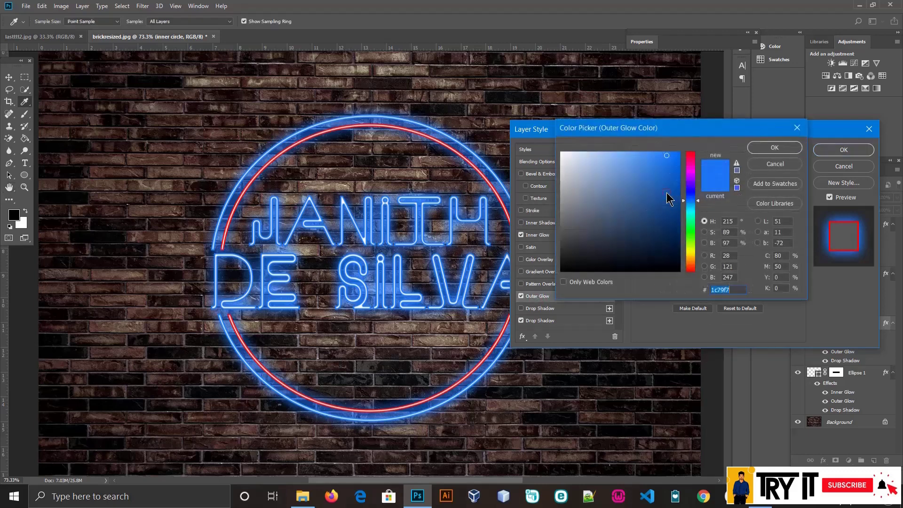
right_click(726, 289)
click(751, 332)
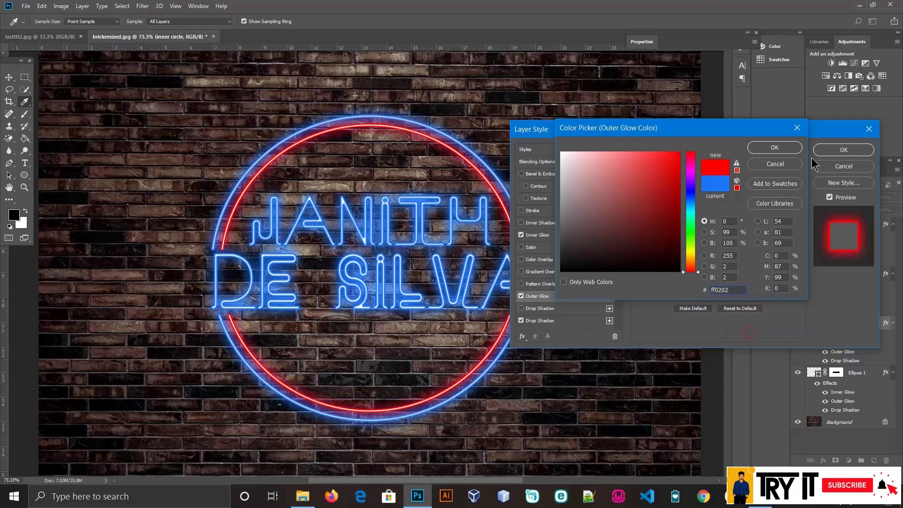
click(785, 148)
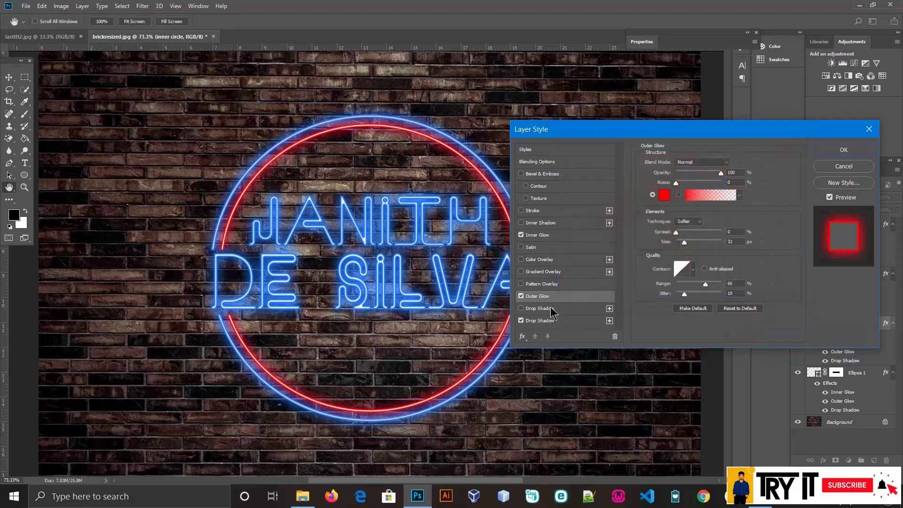
Make the drop shadow red, enlarge its size, and apply the style.
click(543, 321)
click(739, 162)
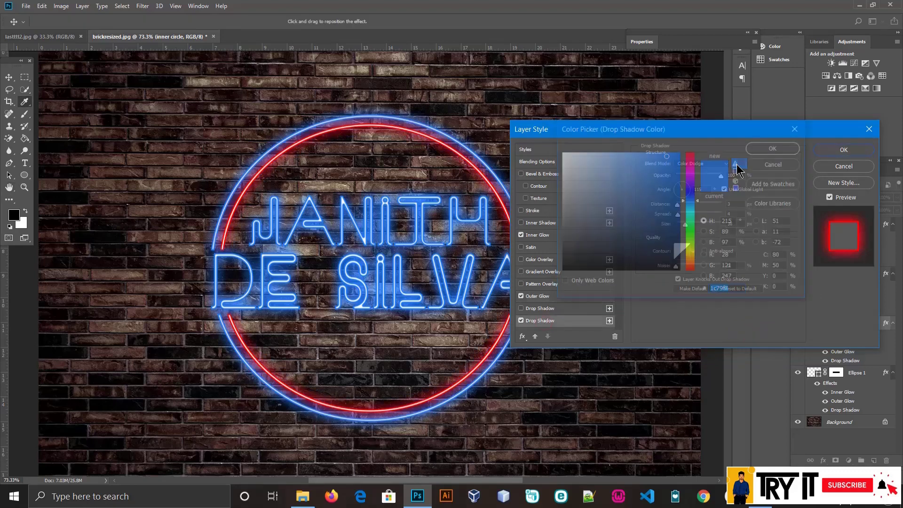
right_click(724, 290)
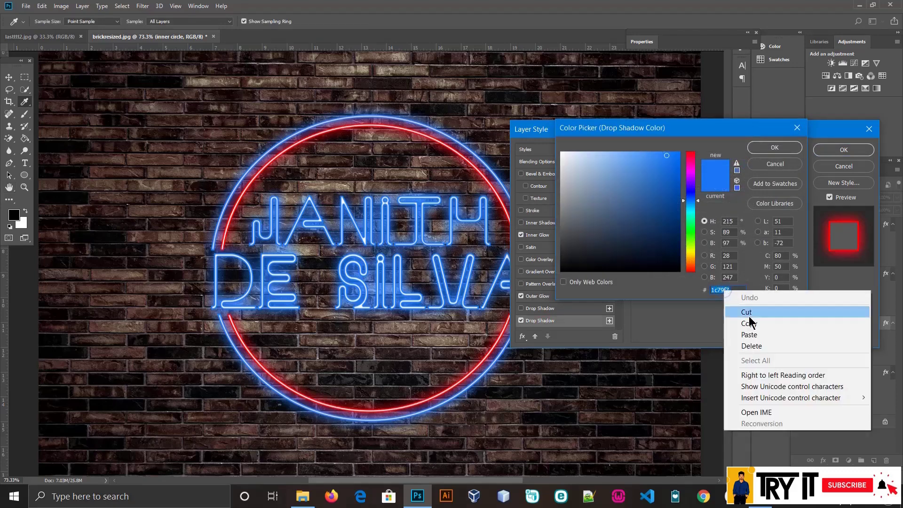
click(750, 334)
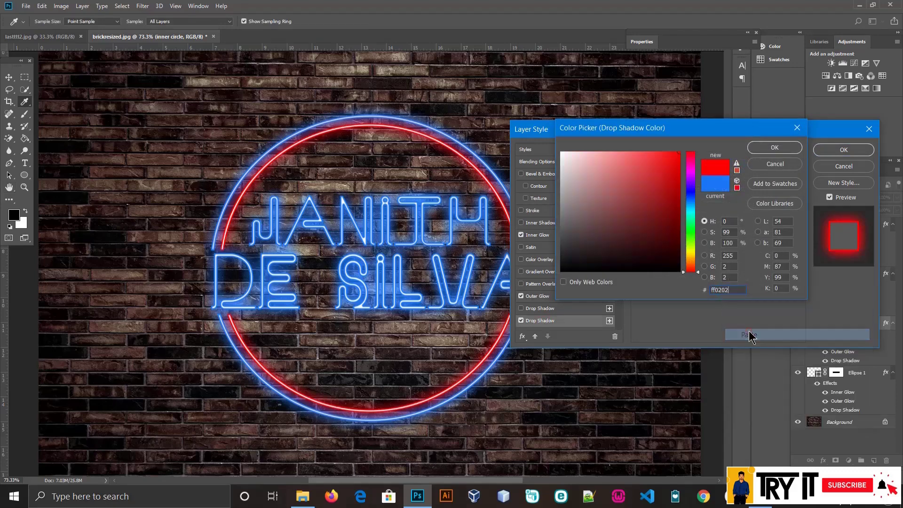
click(775, 148)
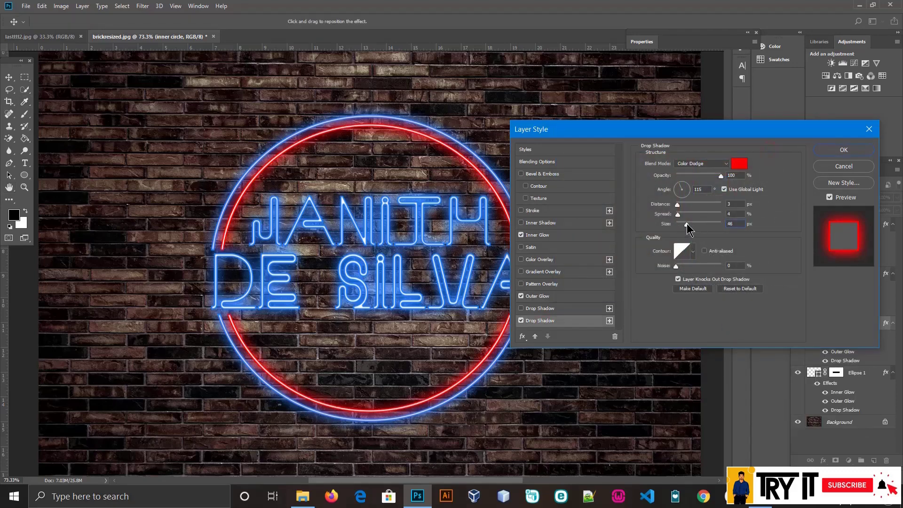
drag(686, 223, 695, 225)
click(826, 151)
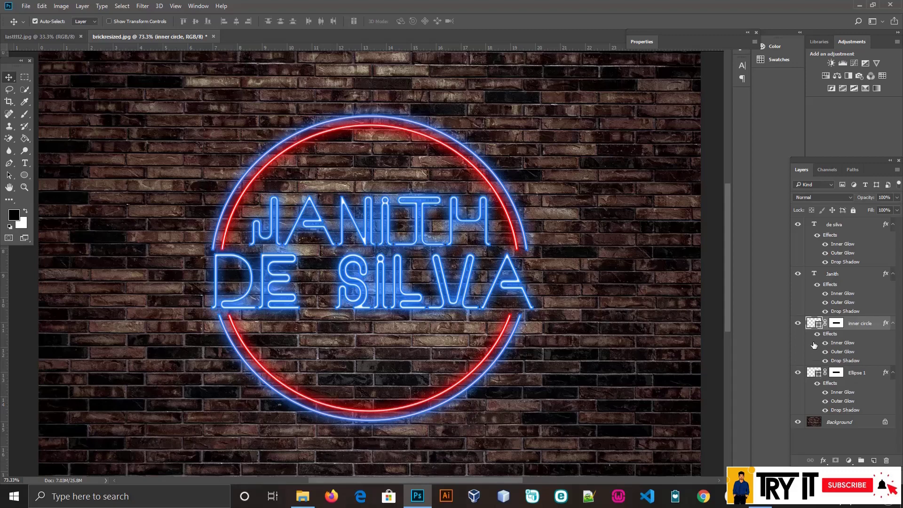
Add a new layer above Background with Color Dodge blend mode.
click(844, 421)
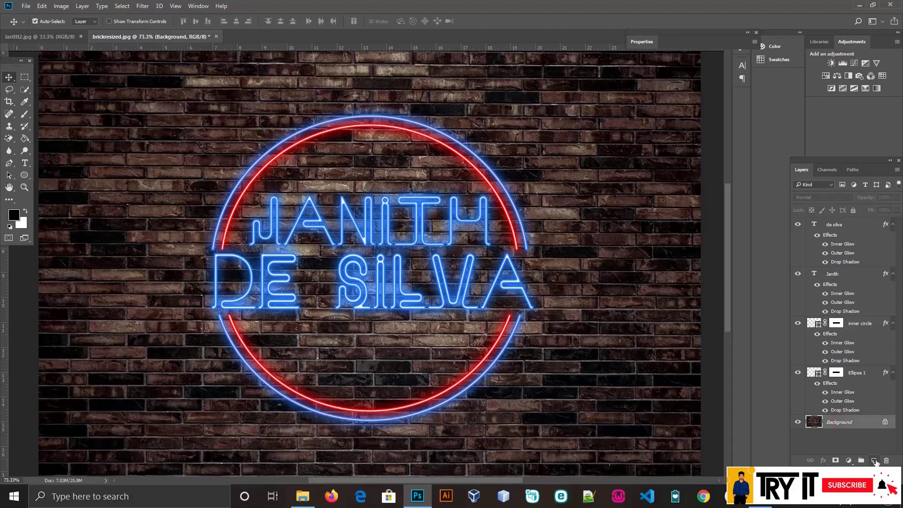
click(874, 461)
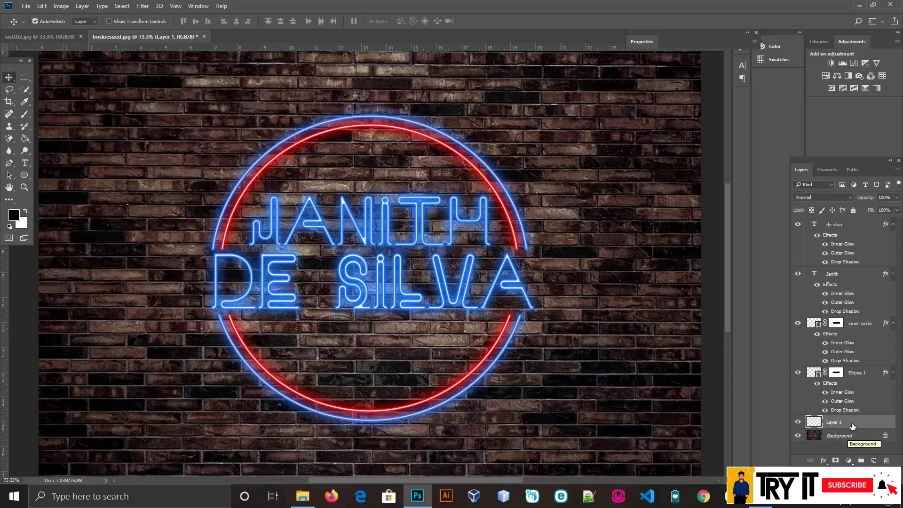
click(806, 197)
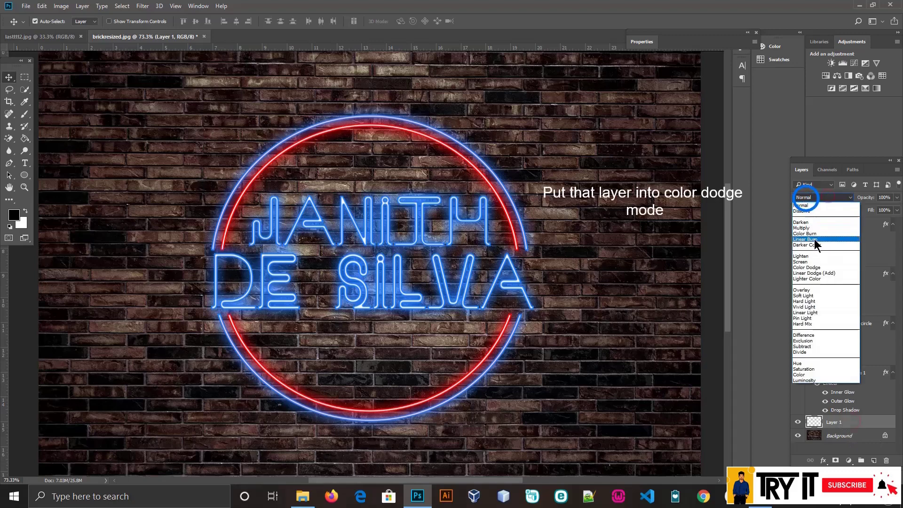
click(807, 267)
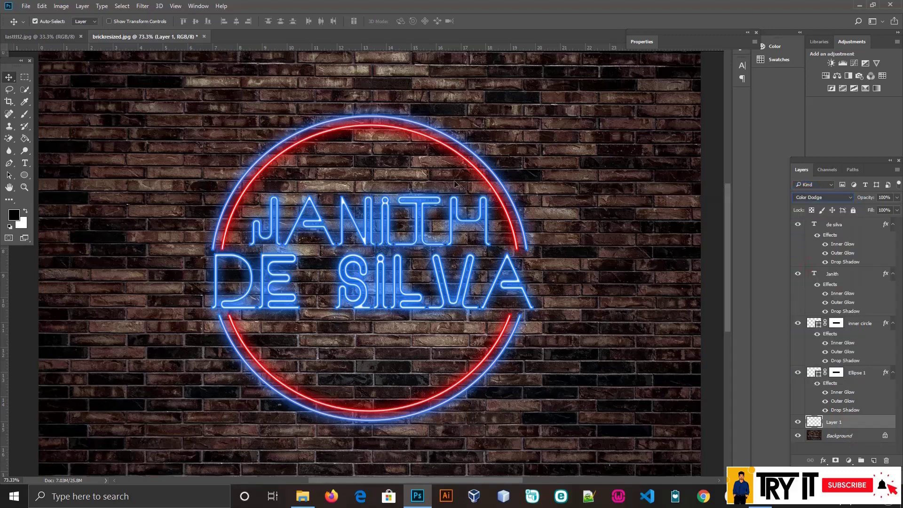
Set up the Brush tool at 53 px size with 0% hardness.
click(24, 114)
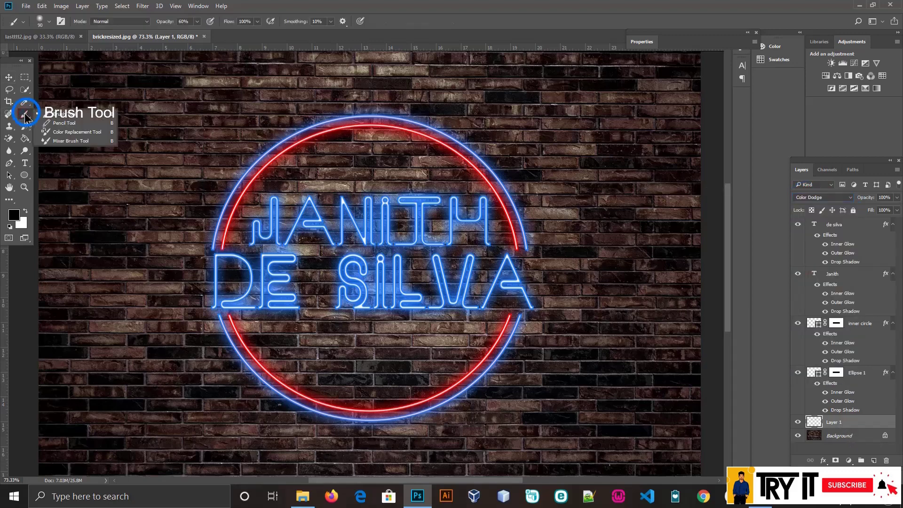
right_click(91, 112)
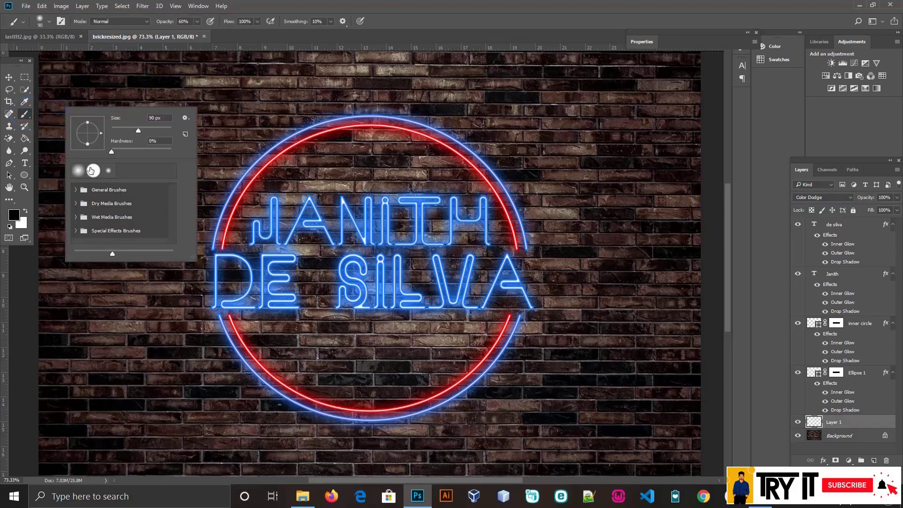
drag(131, 130, 133, 131)
drag(149, 131, 127, 131)
click(184, 117)
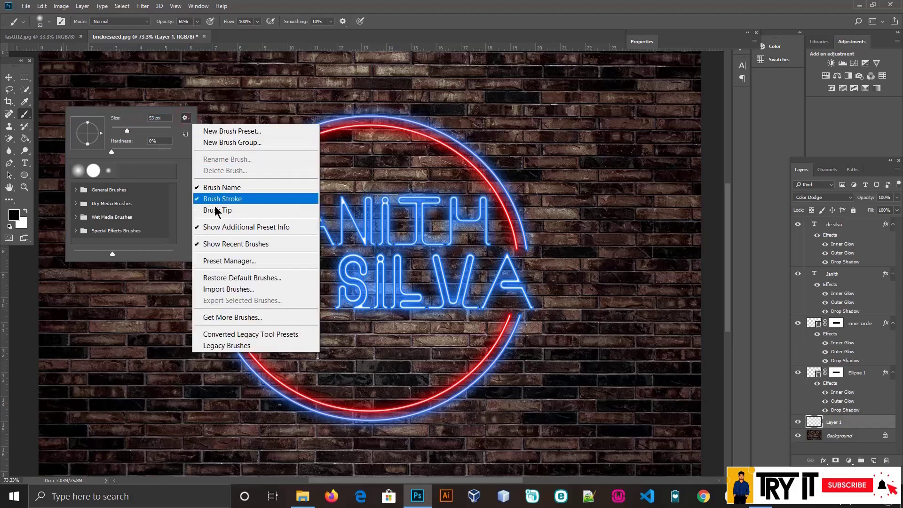
click(206, 110)
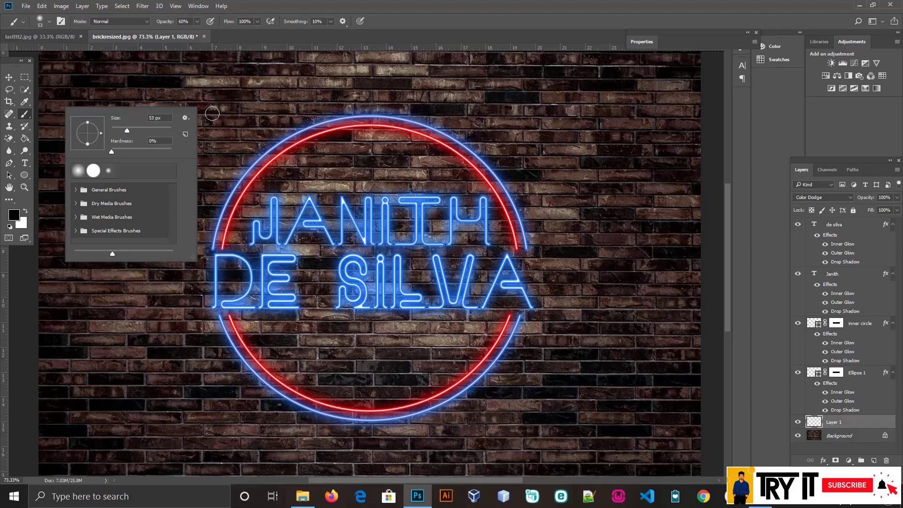
click(212, 114)
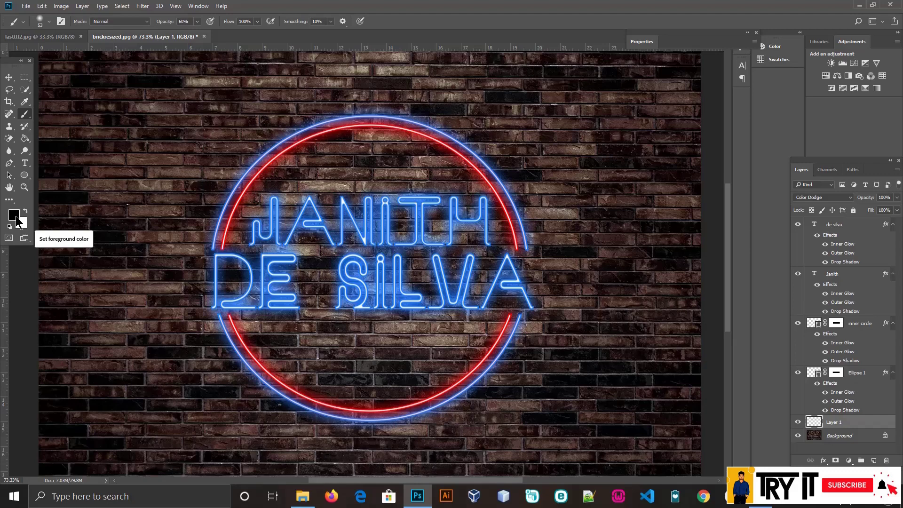
Set the foreground colour to a fully saturated blue sampled from the neon lettering.
right_click(45, 108)
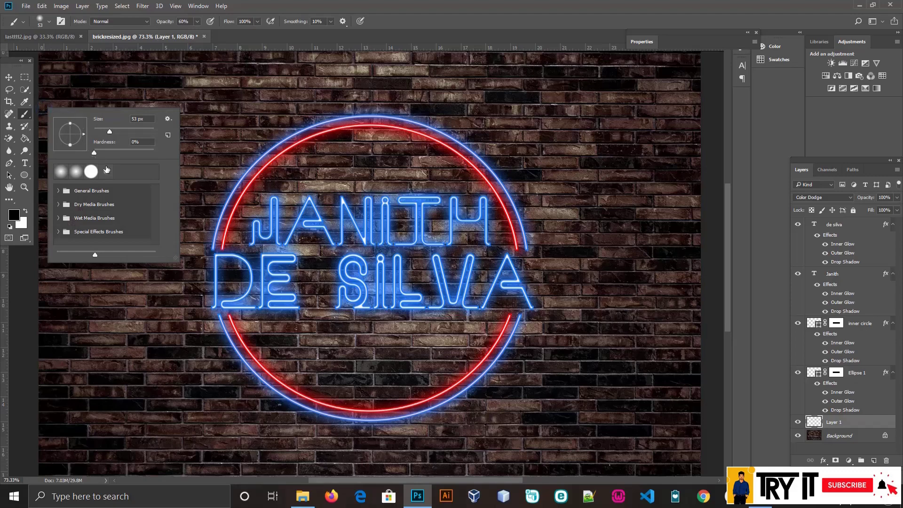
scroll(106, 174, down, 1)
click(188, 98)
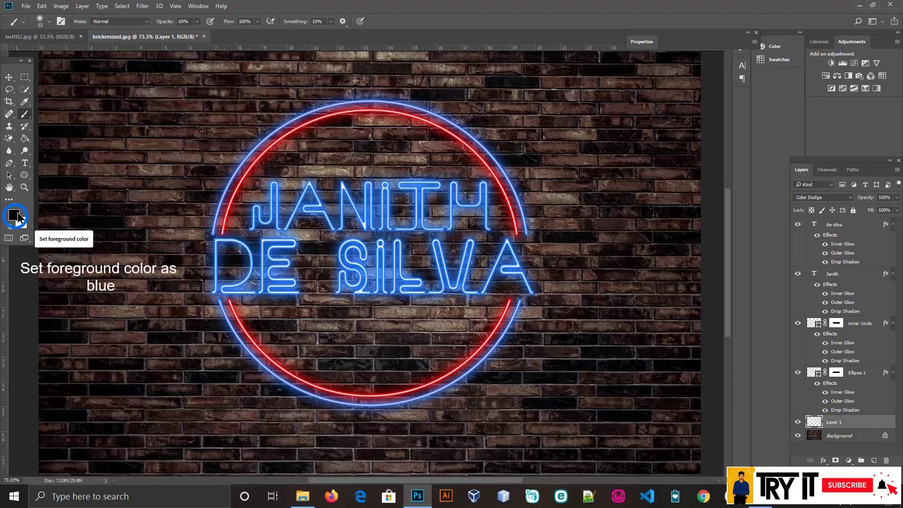
click(14, 215)
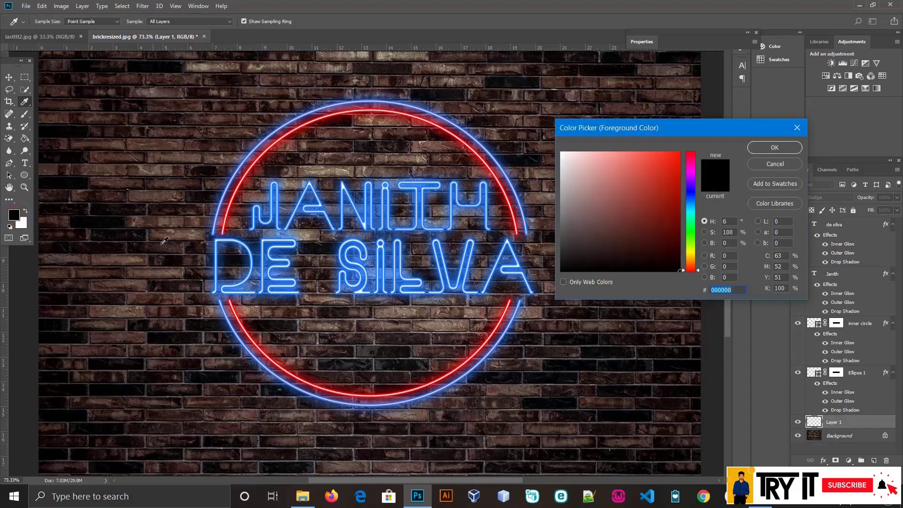
click(257, 215)
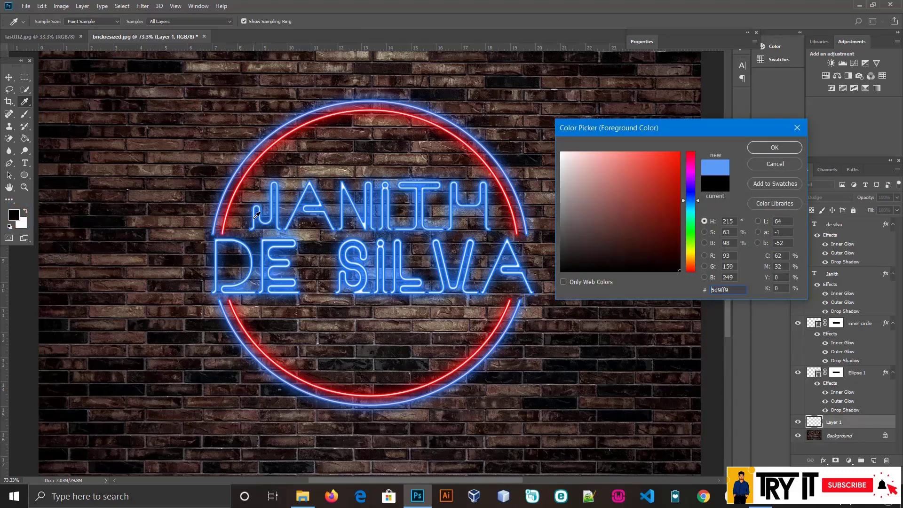
drag(679, 158, 688, 157)
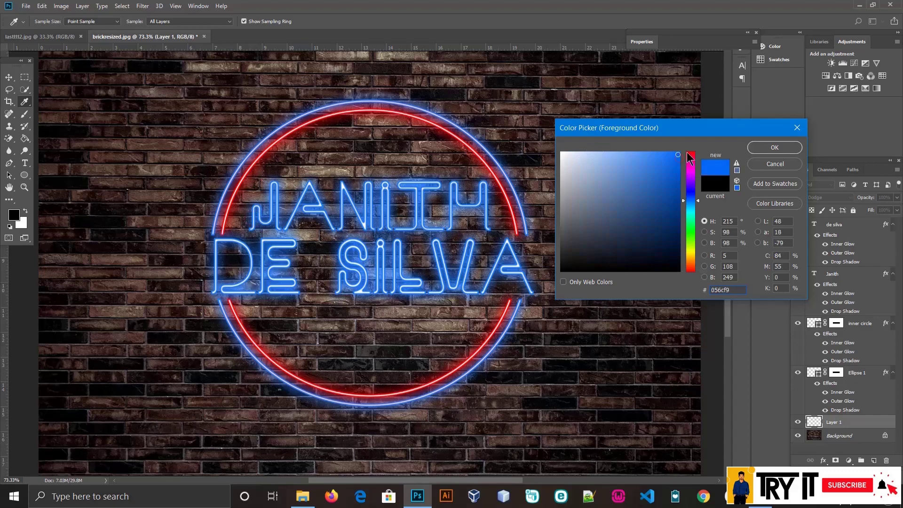
click(761, 146)
key(b)
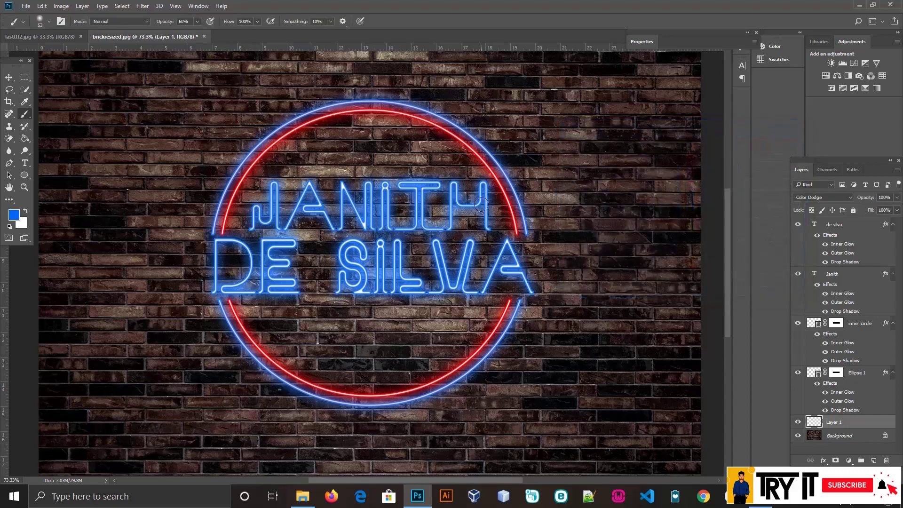
Paint soft blue glow around the J and across the A toward the N.
scroll(392, 209, up, 5)
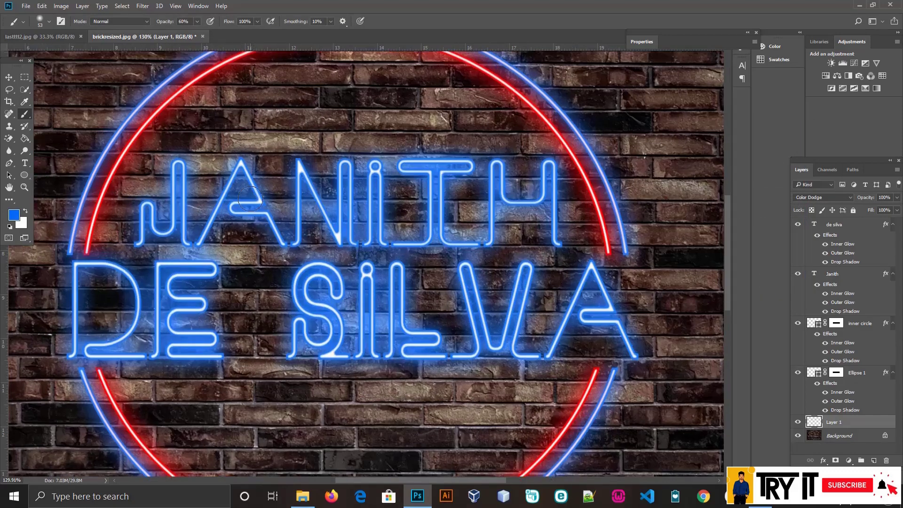
scroll(249, 189, up, 1)
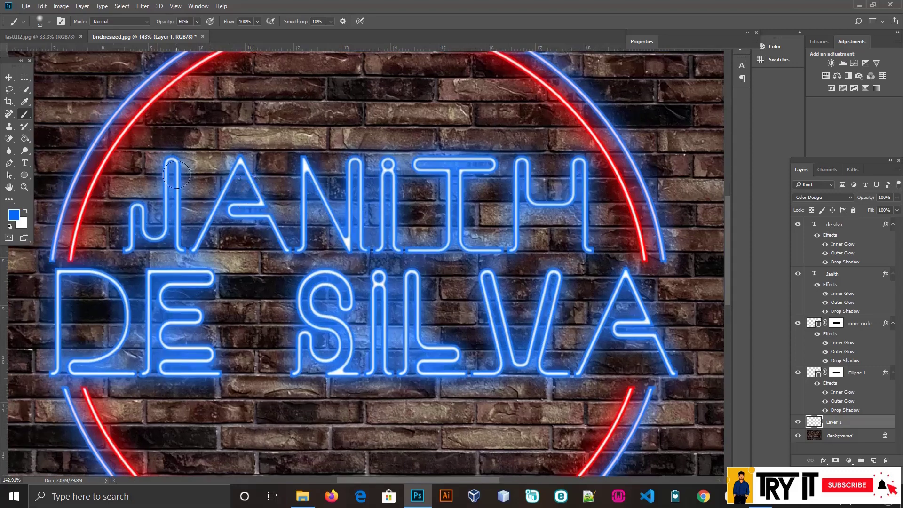
mouse_move(176, 174)
mouse_down()
mouse_move(182, 230)
mouse_move(209, 221)
mouse_move(224, 175)
mouse_up()
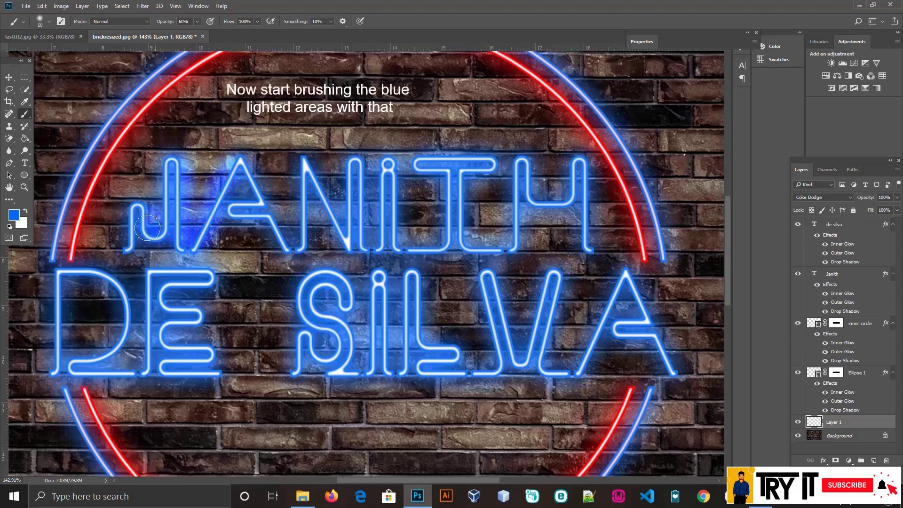
drag(168, 212, 134, 209)
mouse_move(241, 194)
mouse_down()
mouse_move(256, 188)
mouse_move(273, 226)
mouse_move(301, 249)
mouse_move(303, 158)
mouse_move(343, 235)
mouse_move(355, 156)
mouse_move(380, 184)
mouse_move(393, 242)
mouse_up()
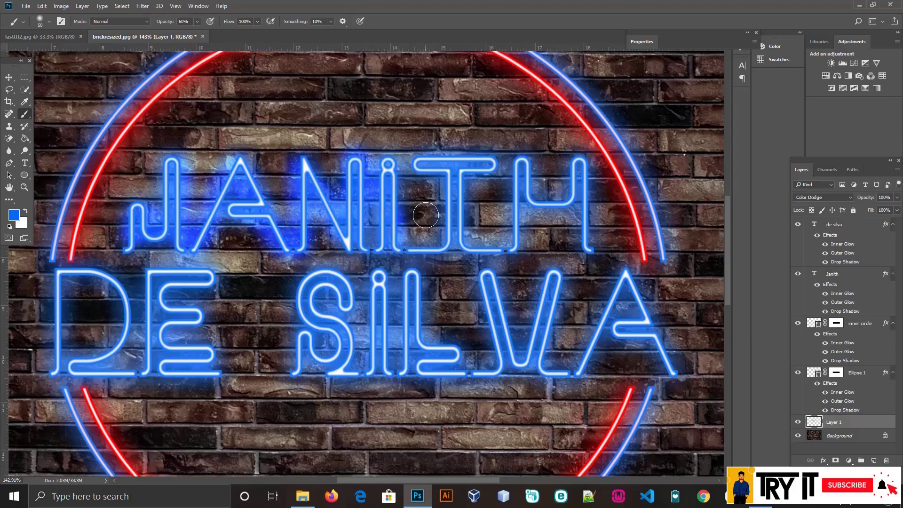
Shrink the brush to 39 px and paint glow along the T and H.
right_click(385, 101)
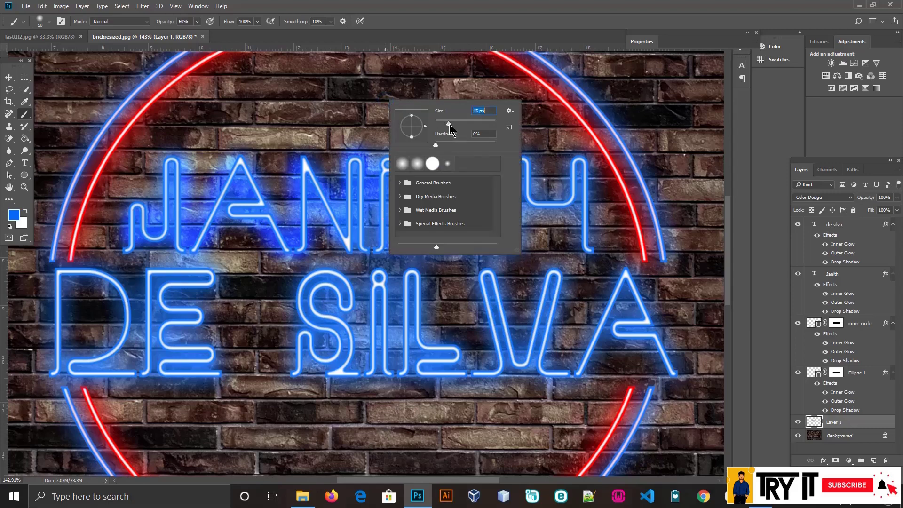
drag(450, 123, 447, 124)
click(529, 181)
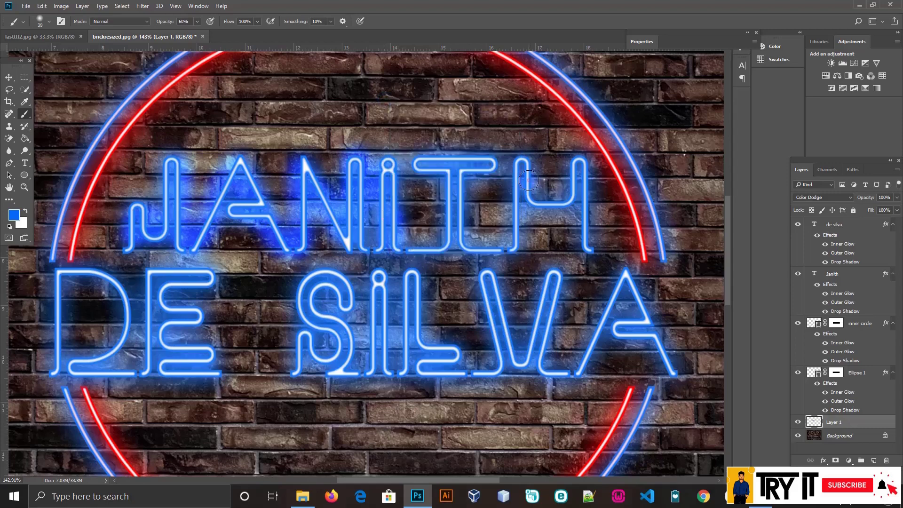
drag(445, 173, 403, 244)
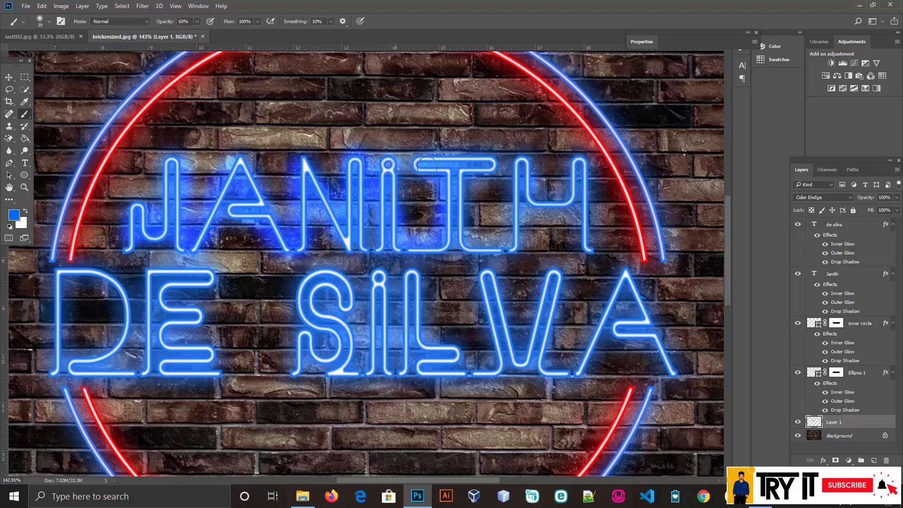
mouse_move(427, 166)
mouse_down()
mouse_move(489, 243)
mouse_move(508, 243)
mouse_up()
mouse_move(517, 194)
mouse_down()
mouse_move(574, 193)
mouse_move(585, 254)
mouse_up()
scroll(306, 210, down, 1)
scroll(296, 209, down, 1)
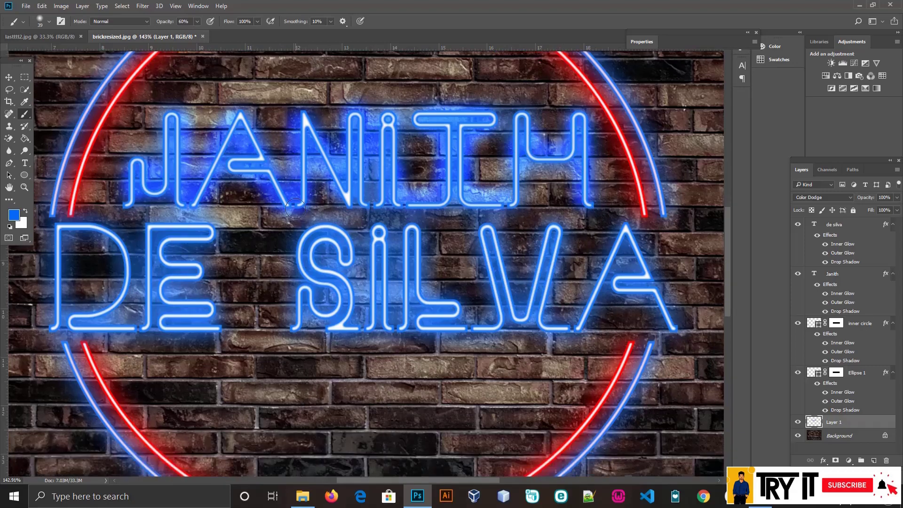
mouse_move(91, 230)
mouse_down()
mouse_move(111, 236)
mouse_move(128, 268)
mouse_move(106, 305)
mouse_move(67, 313)
mouse_move(55, 249)
mouse_move(59, 313)
mouse_move(108, 325)
mouse_move(158, 311)
mouse_move(151, 254)
mouse_move(200, 266)
mouse_move(160, 289)
mouse_move(207, 310)
mouse_move(175, 326)
mouse_move(229, 330)
mouse_up()
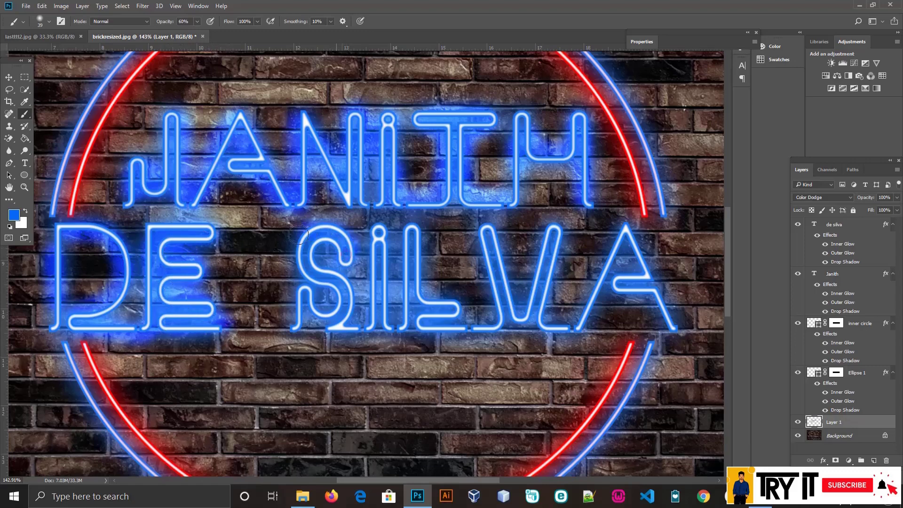
mouse_move(298, 234)
mouse_down()
mouse_move(329, 301)
mouse_move(290, 321)
mouse_up()
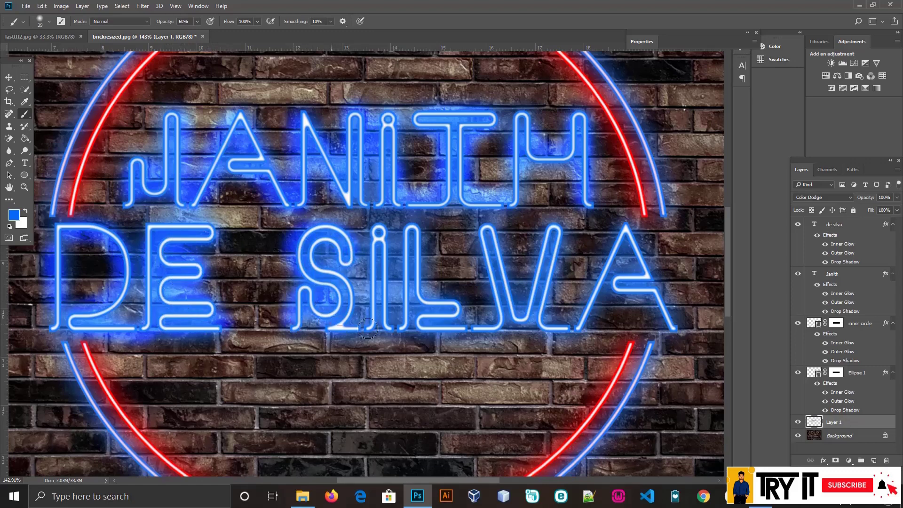
mouse_move(368, 327)
mouse_down()
mouse_move(380, 290)
mouse_move(372, 234)
mouse_move(412, 315)
mouse_move(477, 313)
mouse_move(490, 323)
mouse_up()
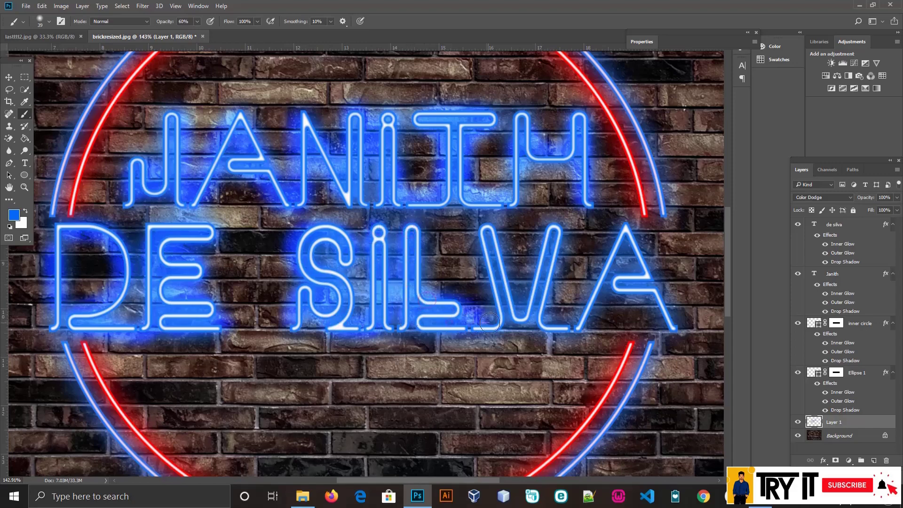
mouse_move(498, 257)
mouse_down()
mouse_move(519, 309)
mouse_move(558, 241)
mouse_up()
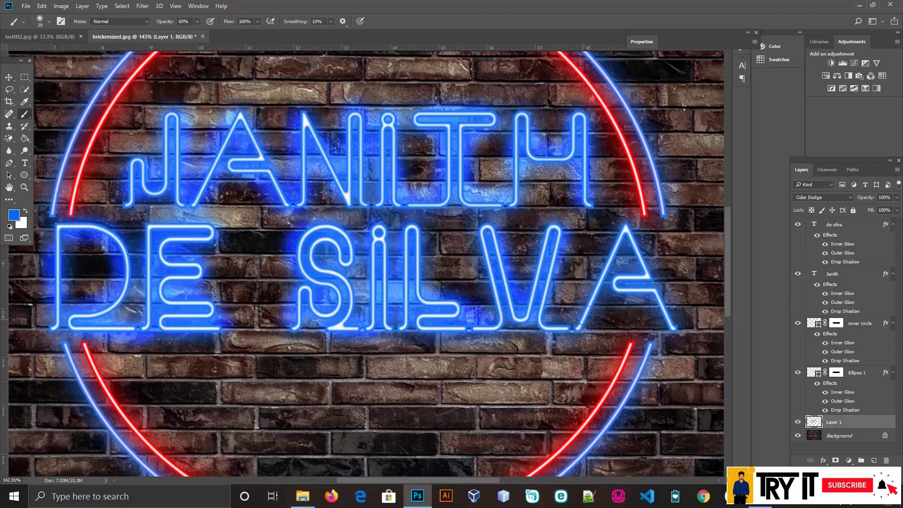
mouse_move(584, 314)
mouse_down()
mouse_move(607, 249)
mouse_move(633, 228)
mouse_move(649, 264)
mouse_move(641, 285)
mouse_move(669, 320)
mouse_up()
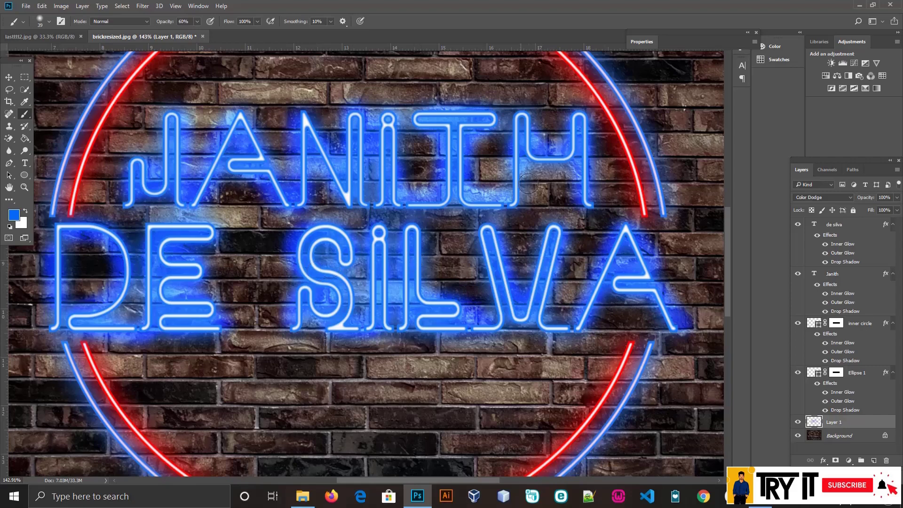
drag(536, 164, 562, 164)
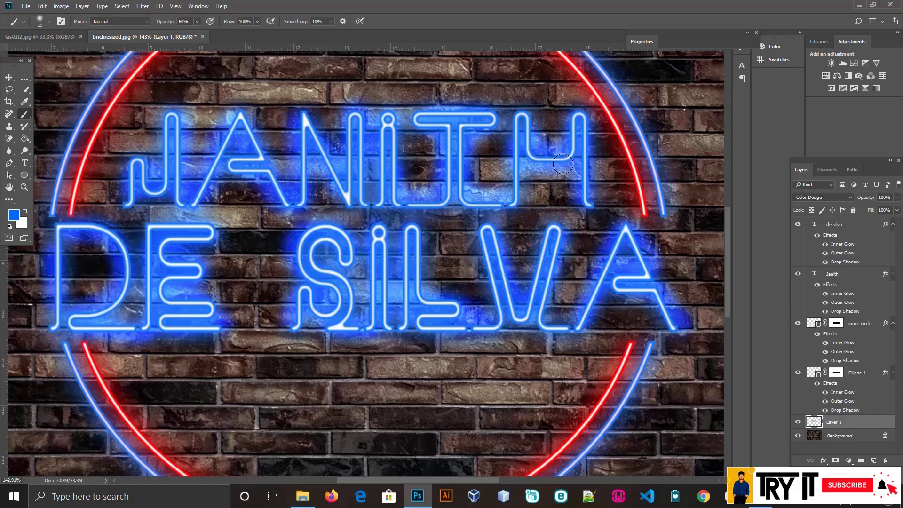
Paint a blue glow stroke along the lower arc of the outer ring.
scroll(570, 169, down, 2)
scroll(579, 181, down, 3)
scroll(589, 194, down, 1)
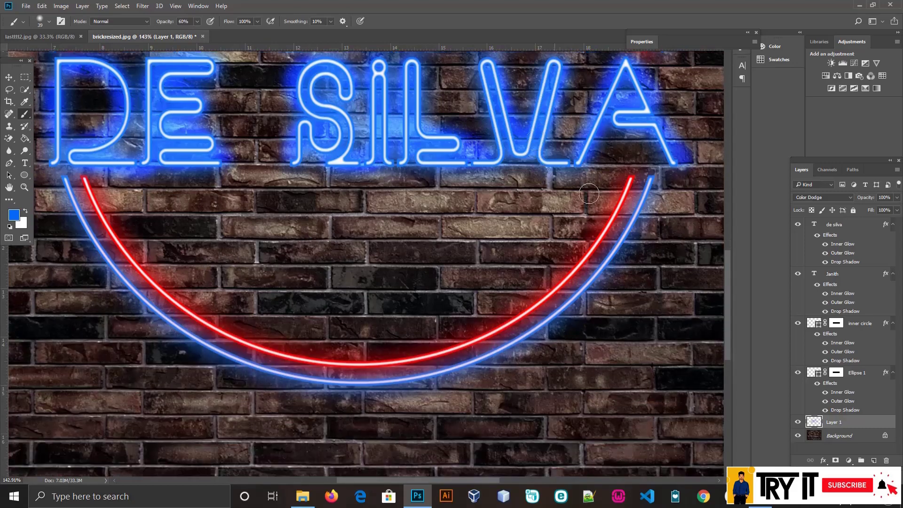
mouse_move(658, 184)
mouse_down()
mouse_move(605, 279)
mouse_move(470, 367)
mouse_move(263, 373)
mouse_move(107, 266)
mouse_move(64, 185)
mouse_up()
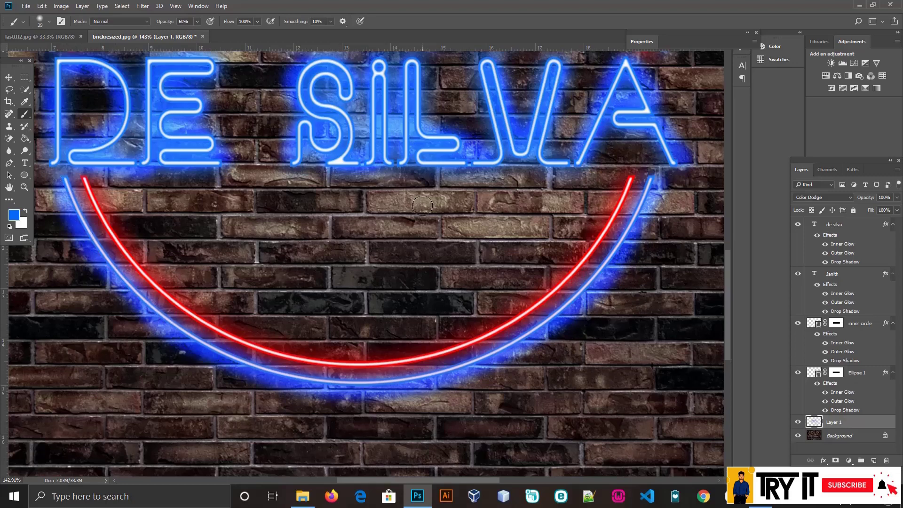
scroll(422, 206, down, 3)
scroll(249, 180, up, 5)
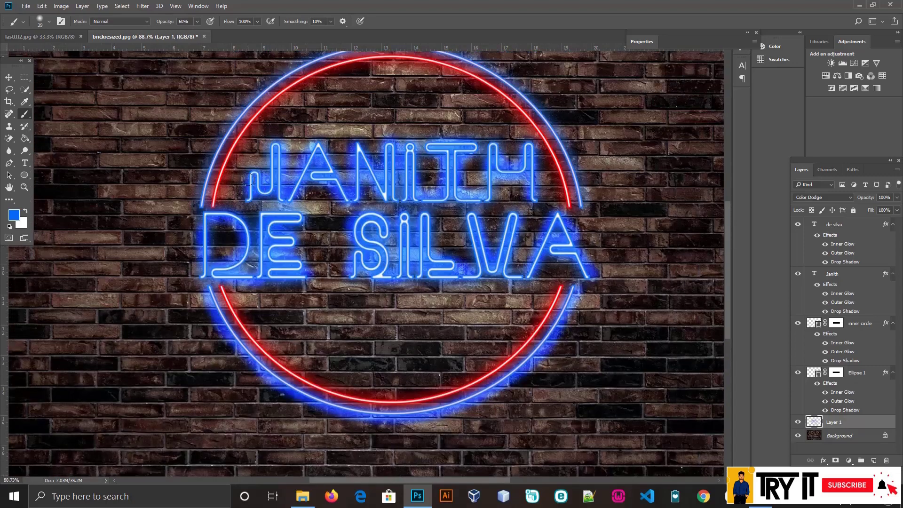
scroll(248, 180, up, 1)
scroll(247, 182, up, 1)
scroll(246, 187, up, 1)
scroll(242, 192, up, 1)
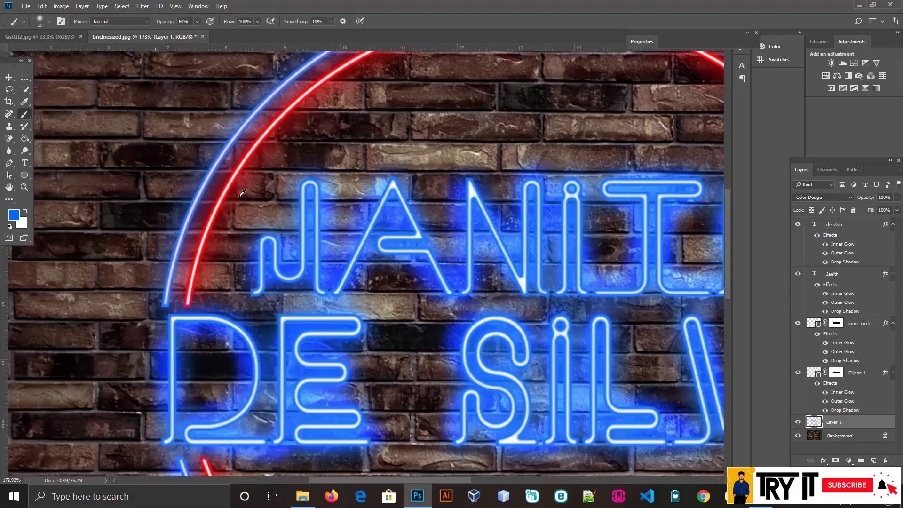
scroll(243, 193, up, 1)
scroll(243, 193, up, 1)
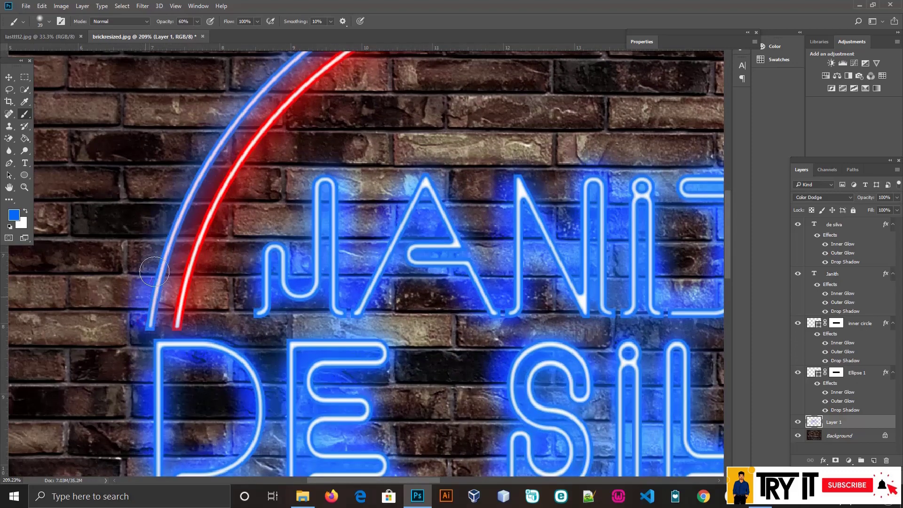
scroll(226, 136, down, 2)
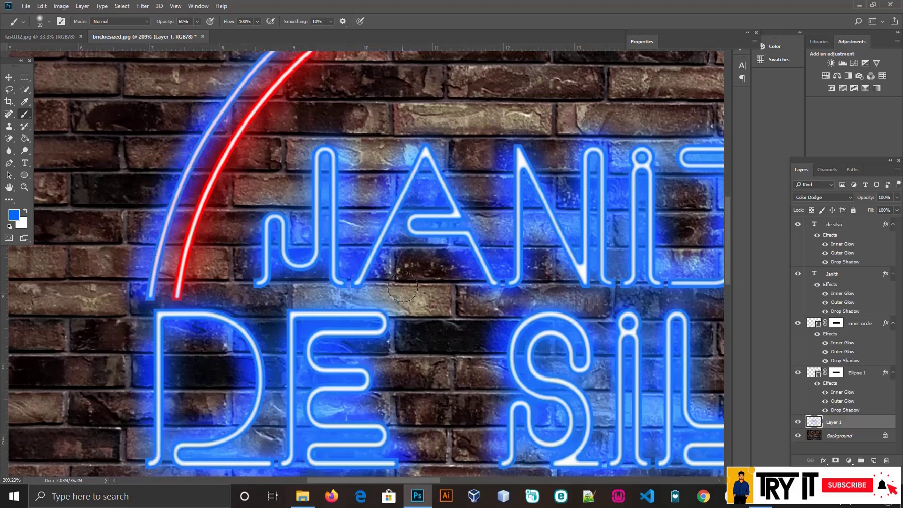
Brush blue glow along the upper-left arc, undoing and repainting the stroke.
drag(424, 480, 445, 481)
scroll(227, 227, up, 3)
scroll(227, 226, up, 2)
scroll(227, 226, up, 5)
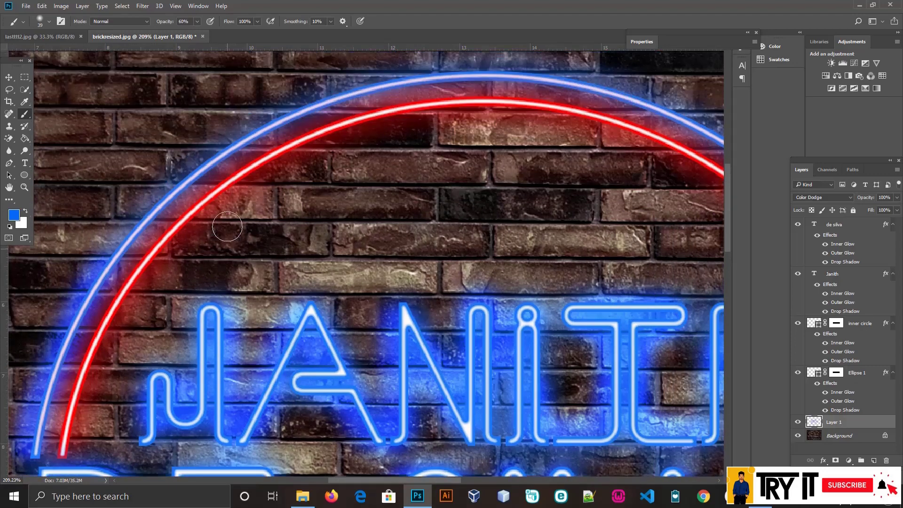
scroll(227, 226, up, 1)
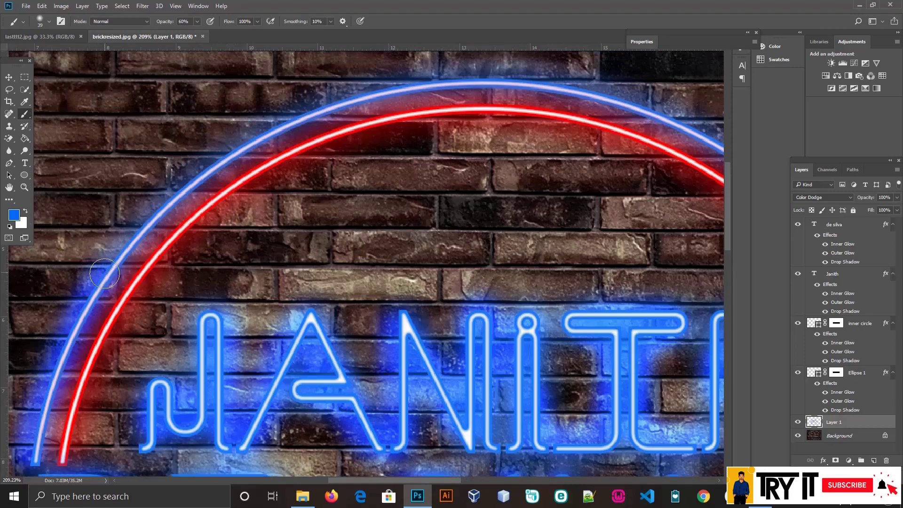
drag(98, 264, 290, 120)
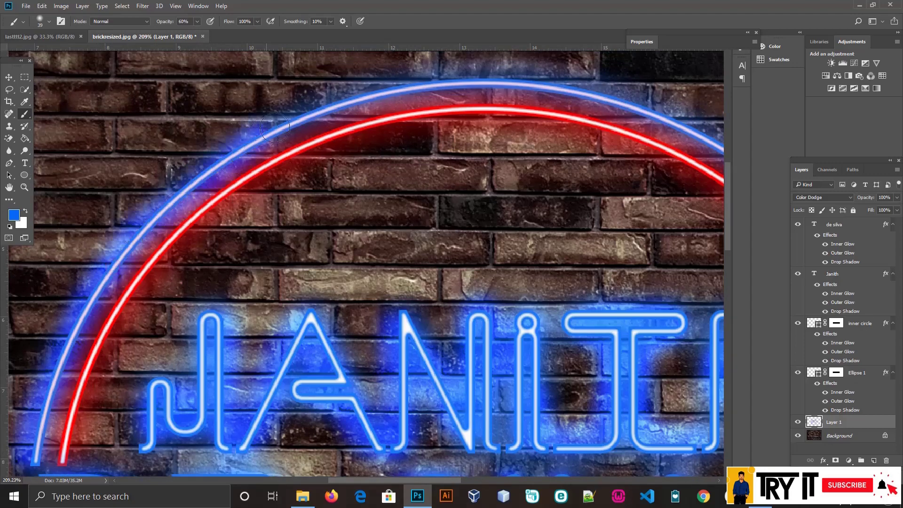
key(ctrl+z)
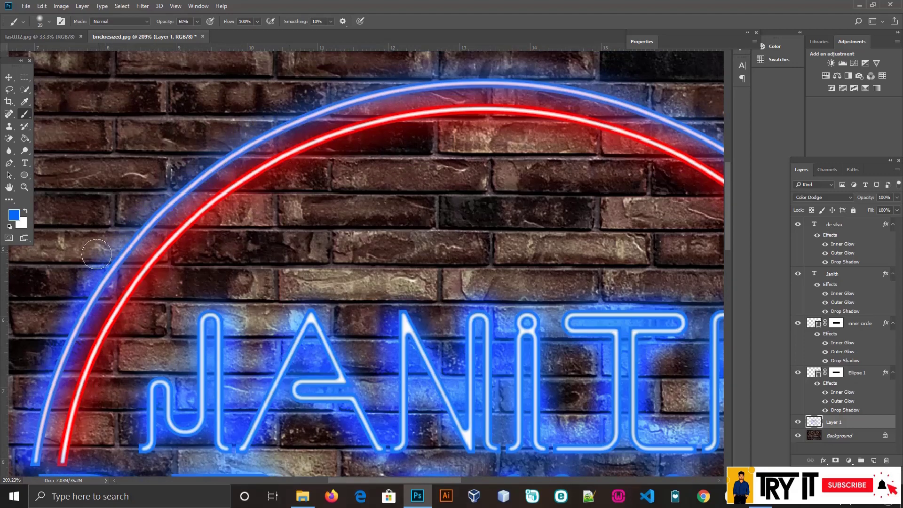
mouse_move(123, 241)
mouse_down()
mouse_move(344, 101)
mouse_move(489, 101)
mouse_up()
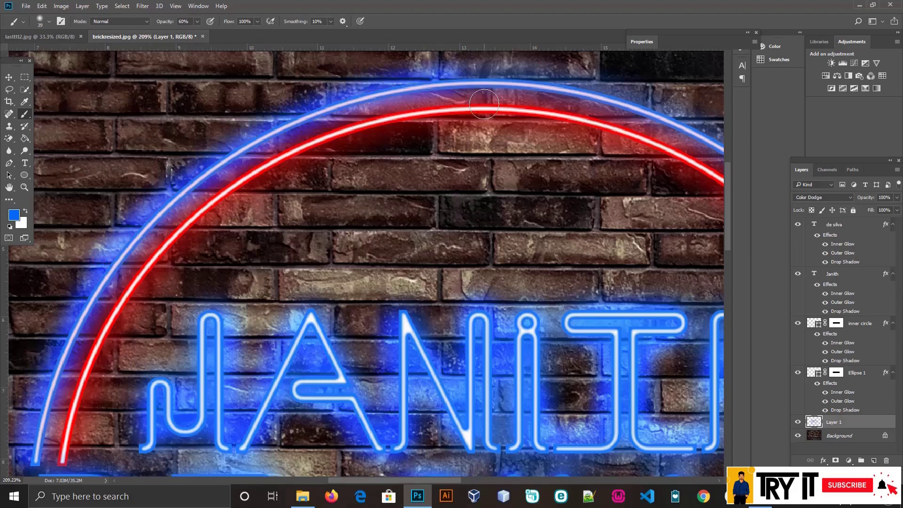
Extend the blue glow across the top and right side of the ring.
scroll(490, 105, down, 2)
drag(459, 480, 500, 480)
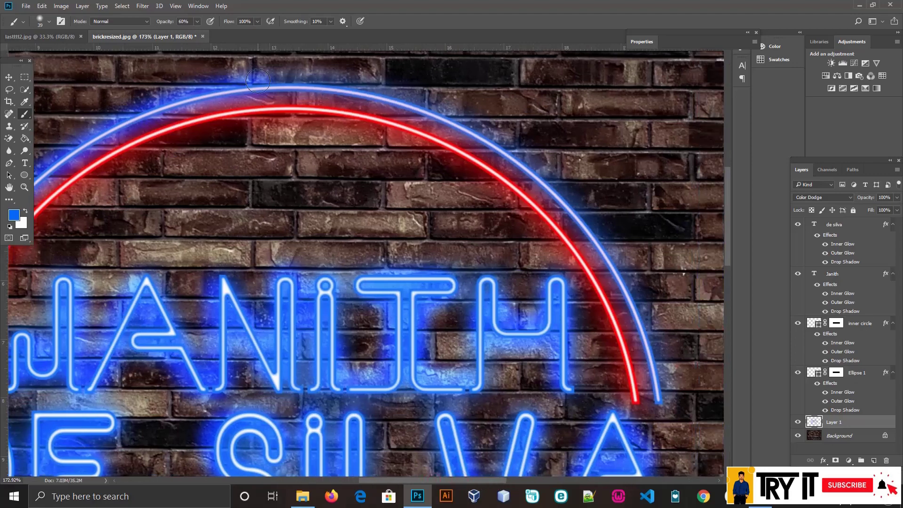
mouse_move(257, 79)
mouse_down()
mouse_move(336, 83)
mouse_move(540, 165)
mouse_up()
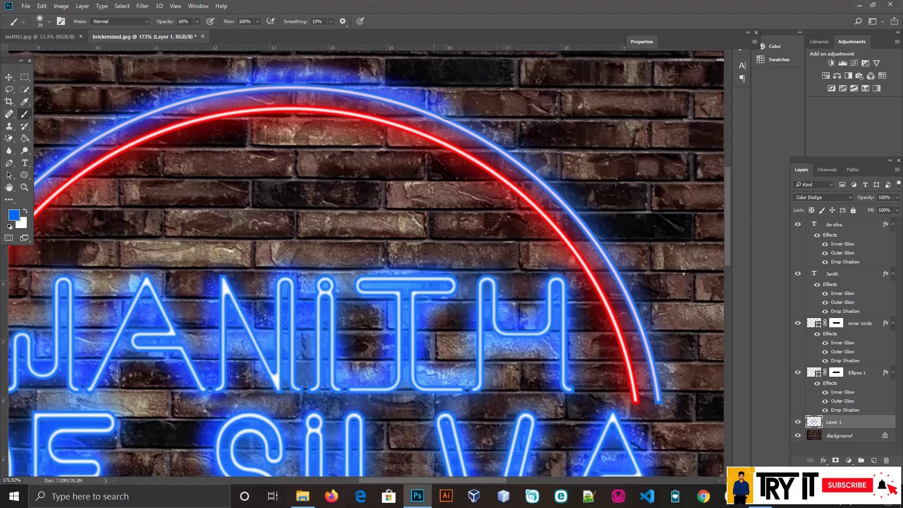
scroll(540, 165, down, 2)
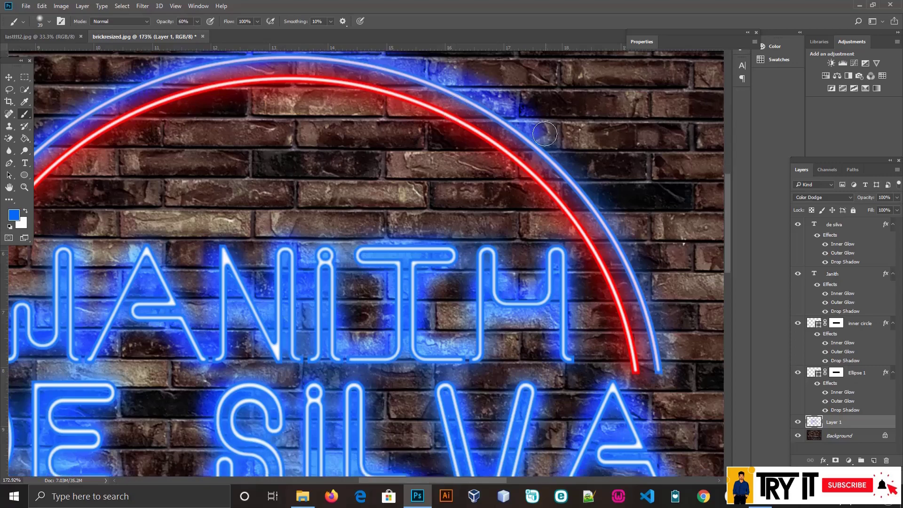
mouse_move(540, 134)
mouse_down()
mouse_move(592, 193)
mouse_move(662, 361)
mouse_up()
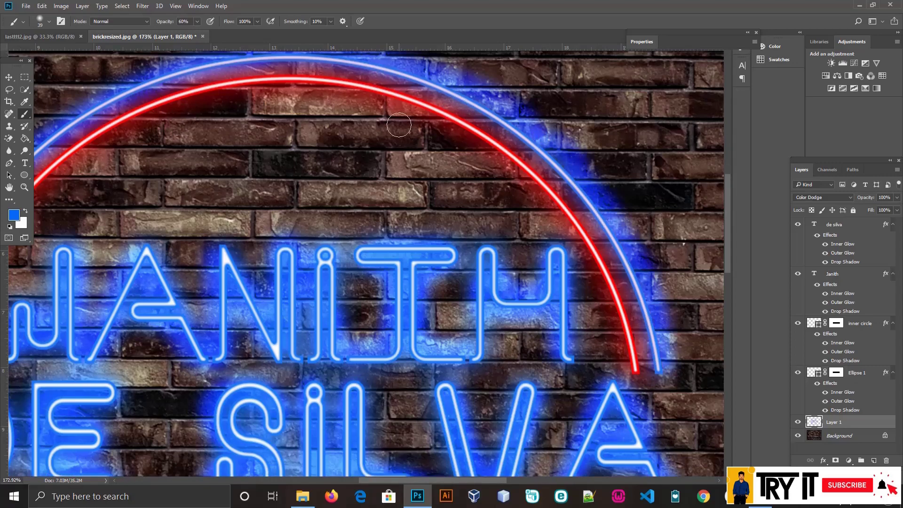
scroll(114, 146, down, 1)
scroll(114, 146, down, 1)
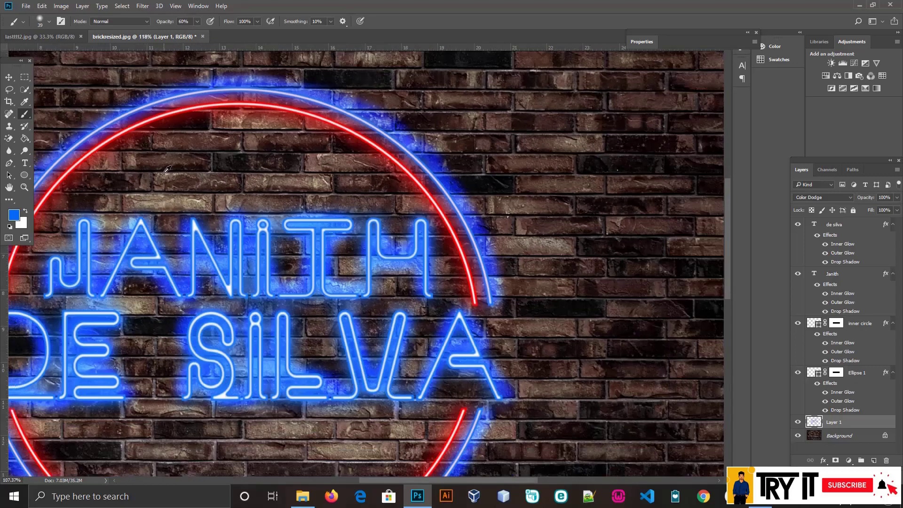
scroll(114, 146, down, 1)
scroll(114, 146, down, 1)
drag(523, 480, 474, 481)
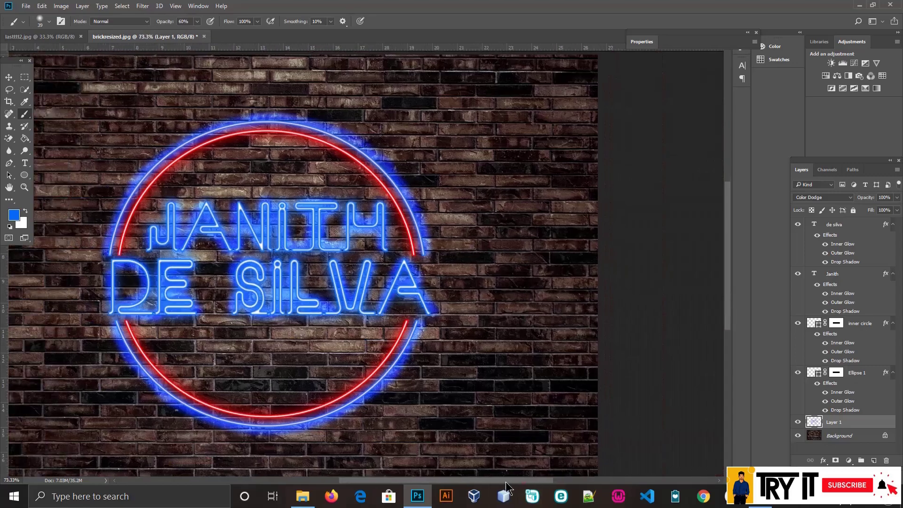
scroll(364, 350, up, 1)
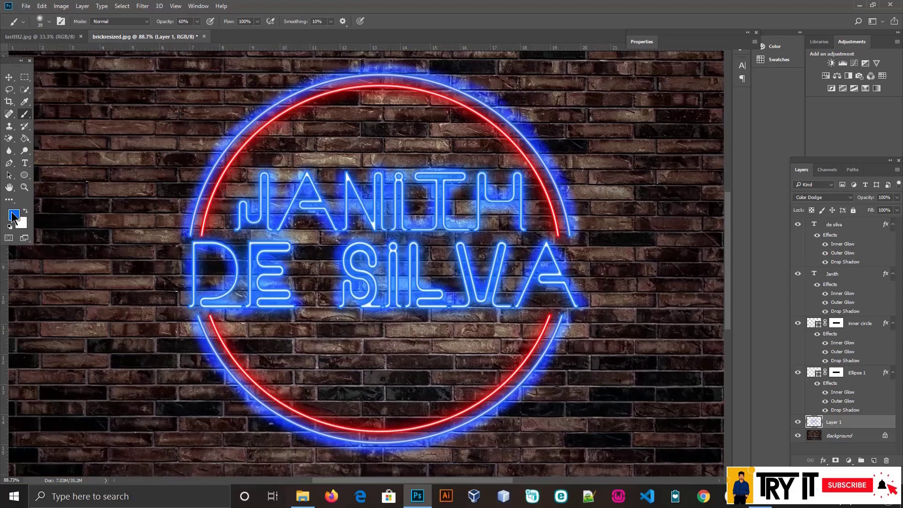
Sample red from the red neon ring as the foreground painting colour.
click(13, 216)
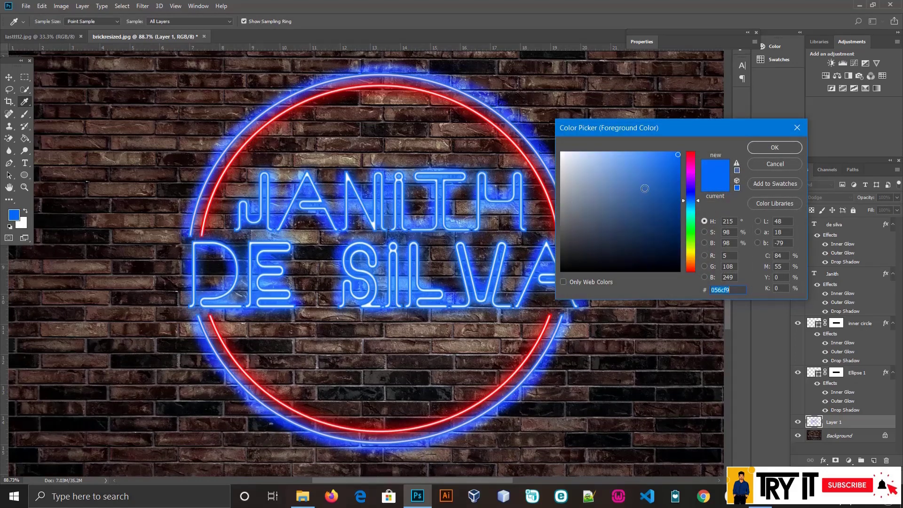
click(774, 163)
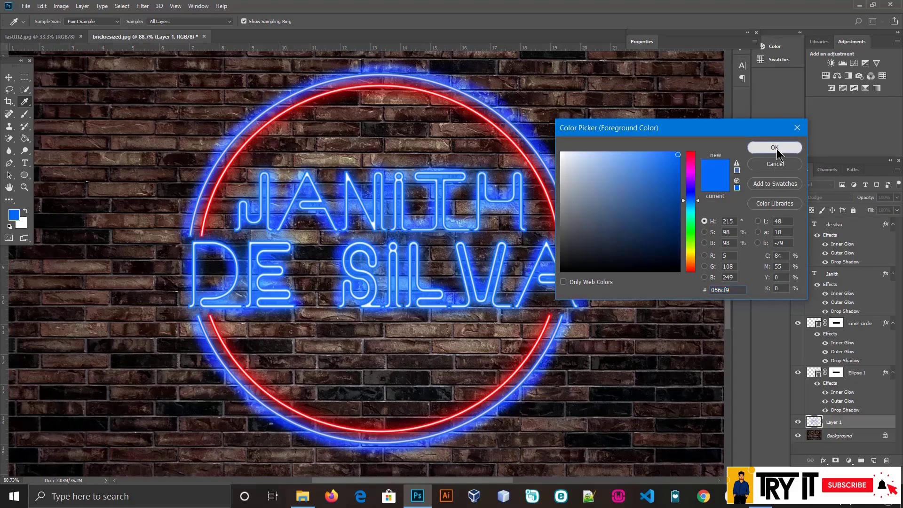
scroll(296, 155, up, 3)
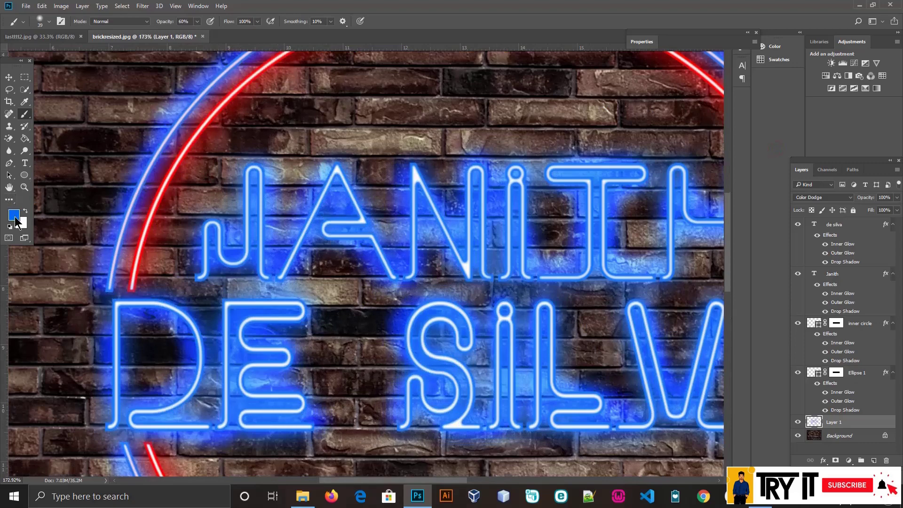
click(14, 215)
click(152, 225)
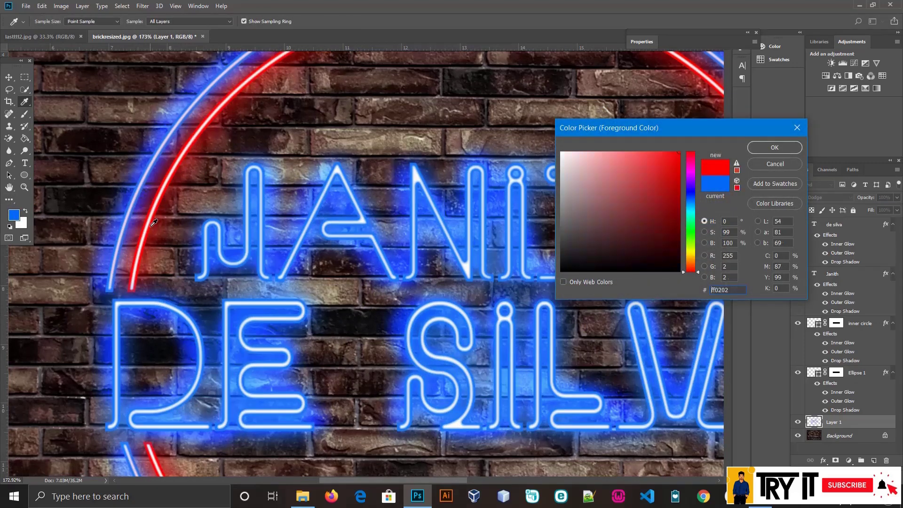
click(755, 147)
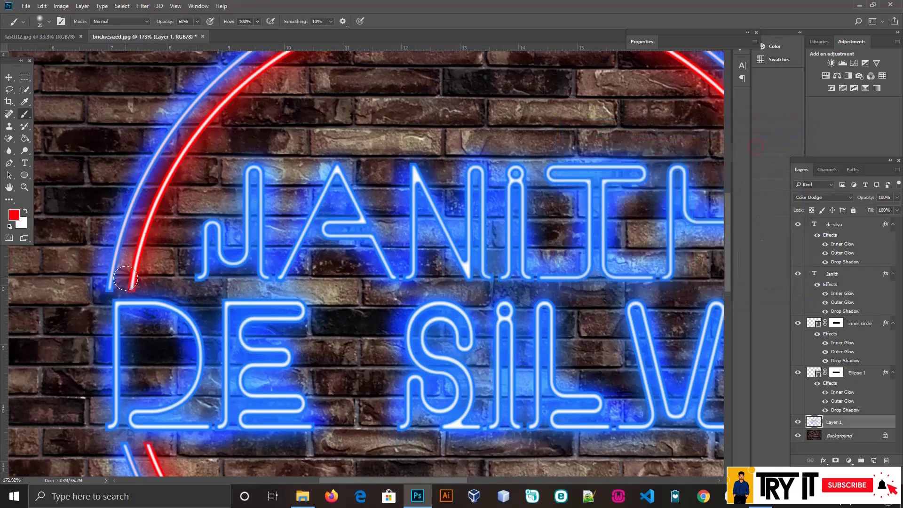
Paint soft red glow along the lower-left, upper and upper-right red arcs.
scroll(141, 282, up, 1)
drag(141, 288, 190, 164)
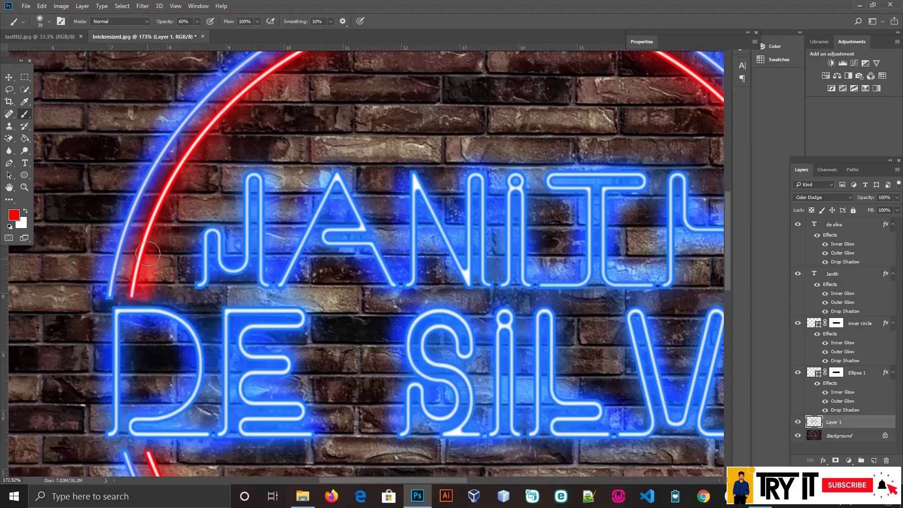
scroll(202, 165, up, 5)
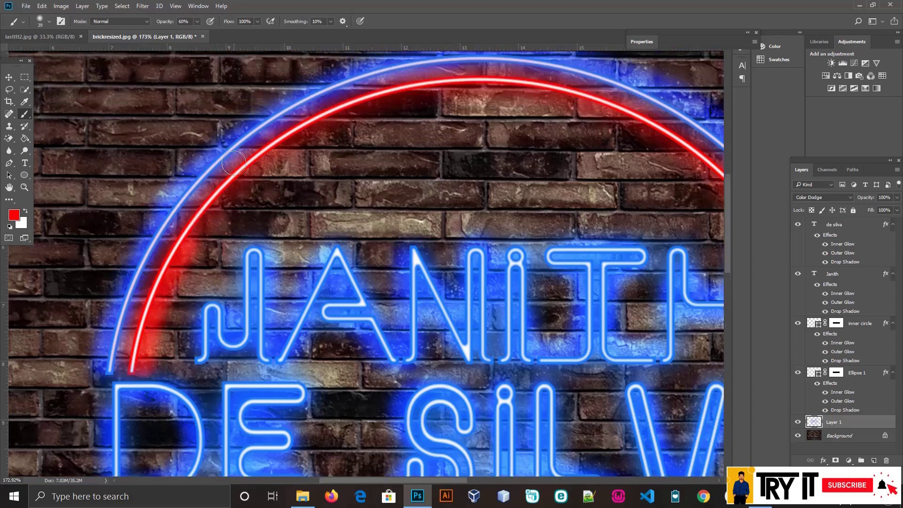
mouse_move(192, 238)
mouse_down()
mouse_move(369, 109)
mouse_move(449, 92)
mouse_up()
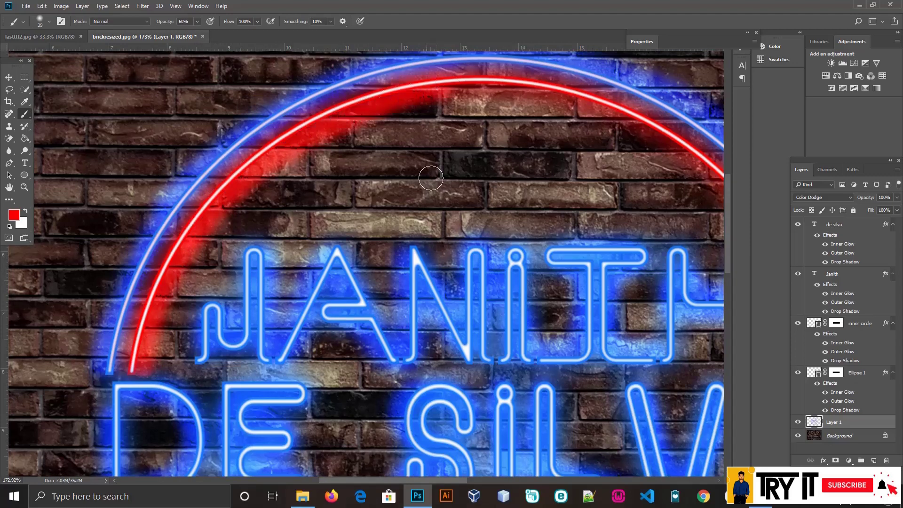
drag(440, 480, 494, 480)
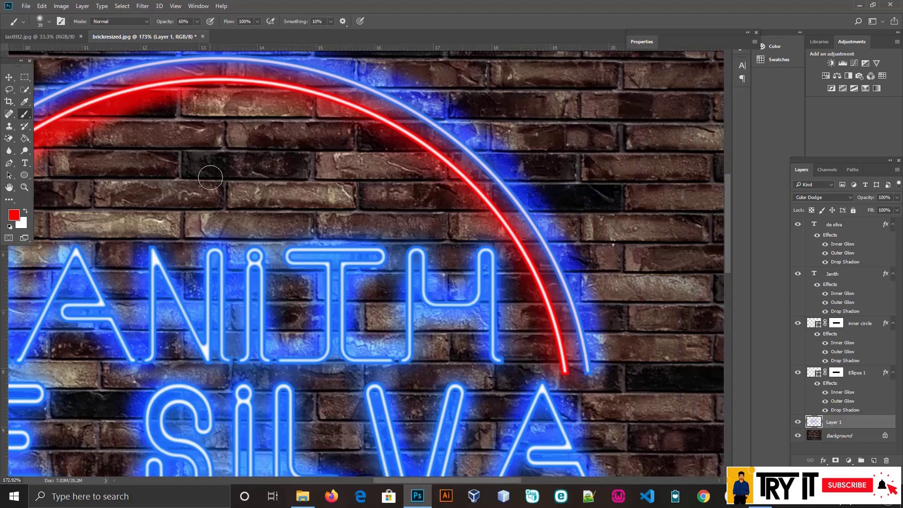
mouse_move(188, 97)
mouse_down()
mouse_move(334, 106)
mouse_move(498, 218)
mouse_move(564, 362)
mouse_up()
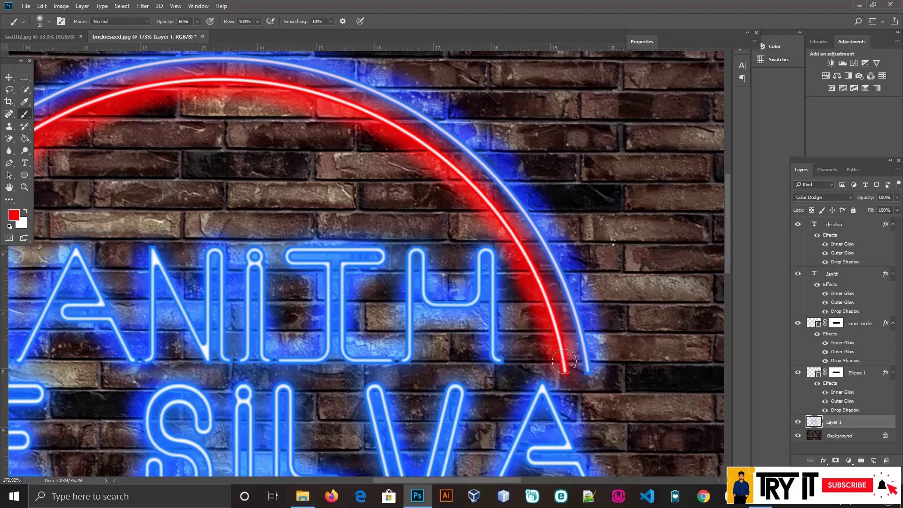
Add more red glow along the red neon arc and beneath its lower section.
scroll(517, 212, down, 2)
scroll(513, 202, down, 4)
scroll(508, 196, down, 2)
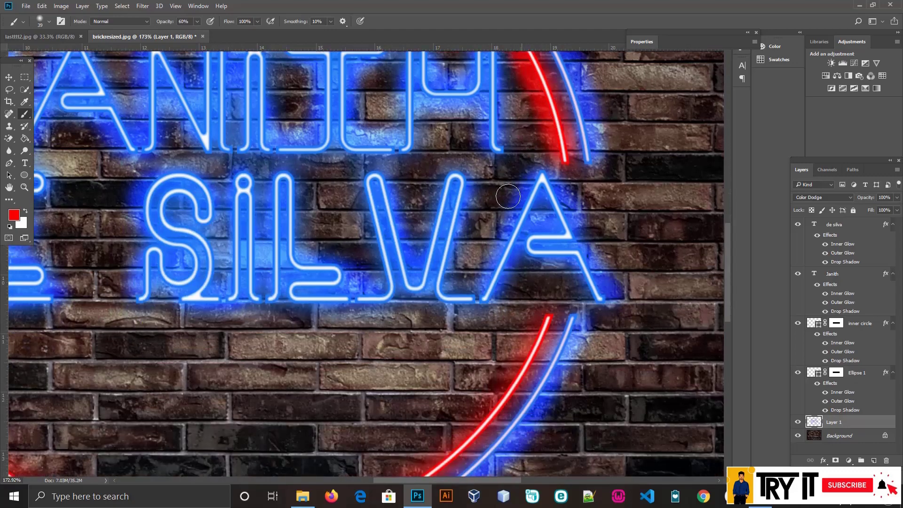
scroll(508, 196, down, 2)
scroll(508, 196, down, 2)
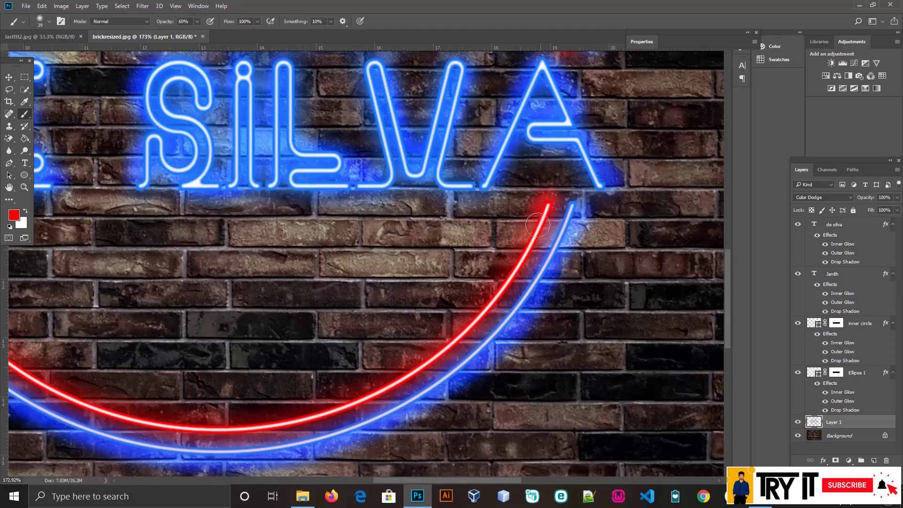
mouse_move(538, 226)
mouse_down()
mouse_move(470, 312)
mouse_move(392, 367)
mouse_up()
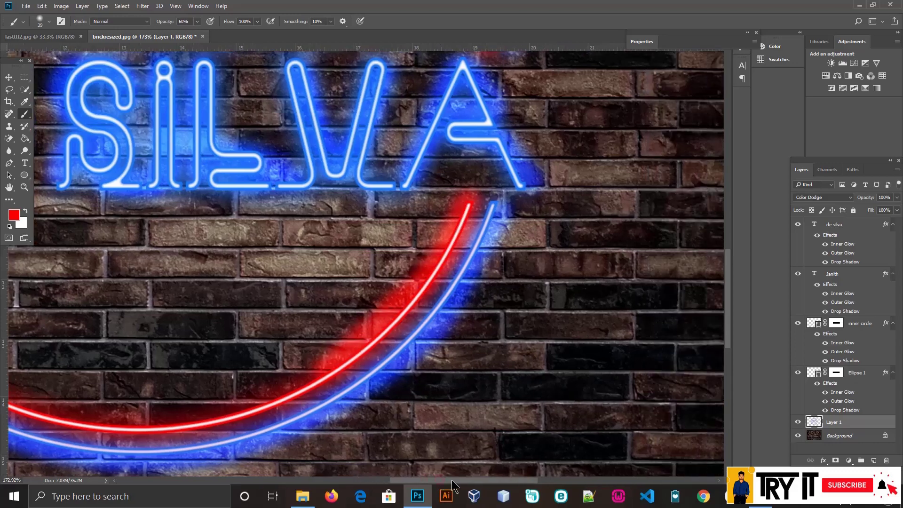
drag(443, 484, 399, 476)
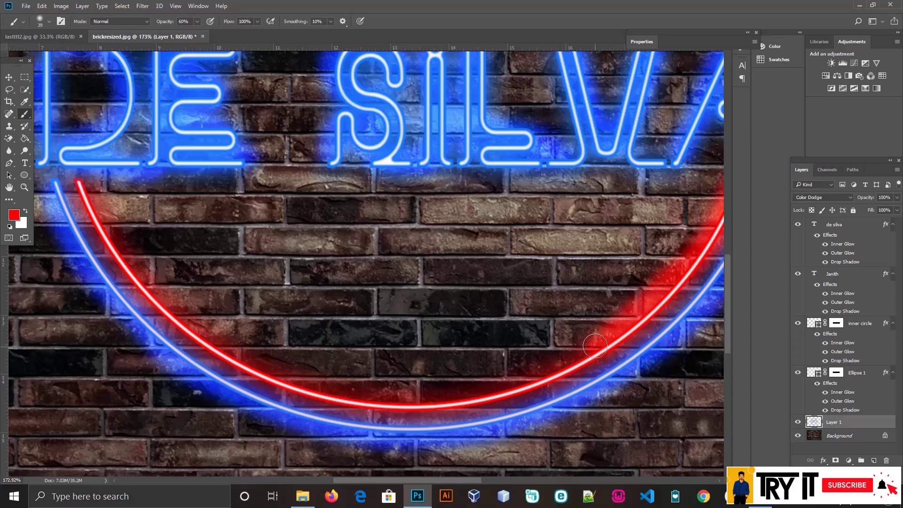
mouse_move(595, 341)
mouse_down()
mouse_move(508, 383)
mouse_move(419, 406)
mouse_move(351, 400)
mouse_move(257, 371)
mouse_move(190, 337)
mouse_move(77, 191)
mouse_up()
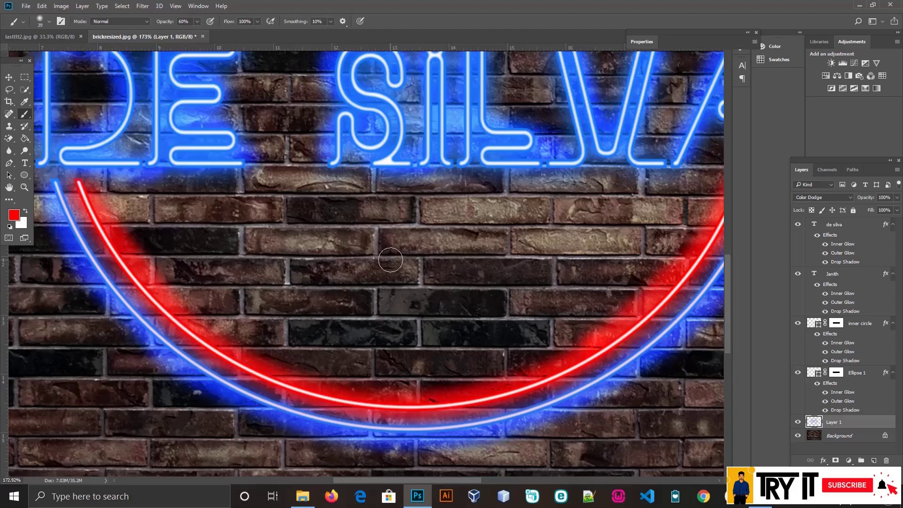
alt+scroll(390, 260, down, 1)
alt+scroll(391, 259, down, 1)
alt+scroll(393, 258, down, 1)
alt+scroll(395, 256, down, 1)
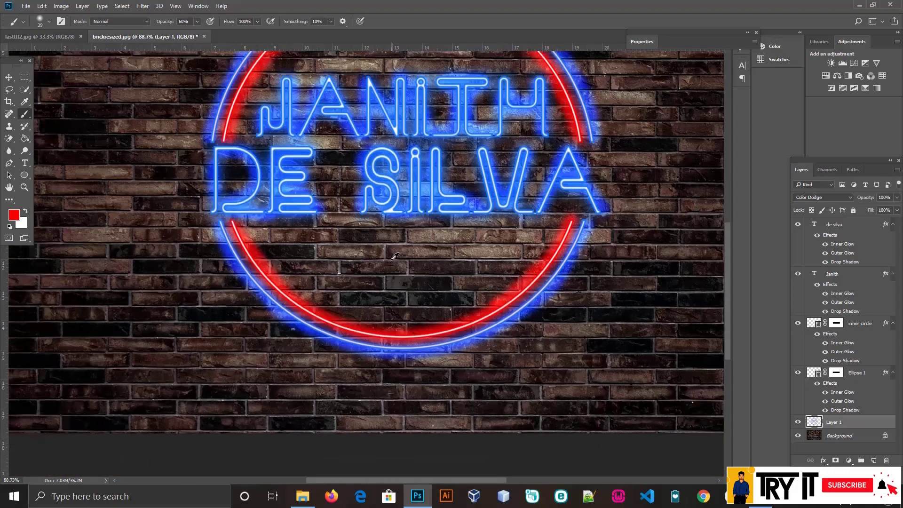
alt+scroll(395, 257, down, 1)
alt+scroll(396, 257, down, 1)
alt+scroll(395, 257, down, 1)
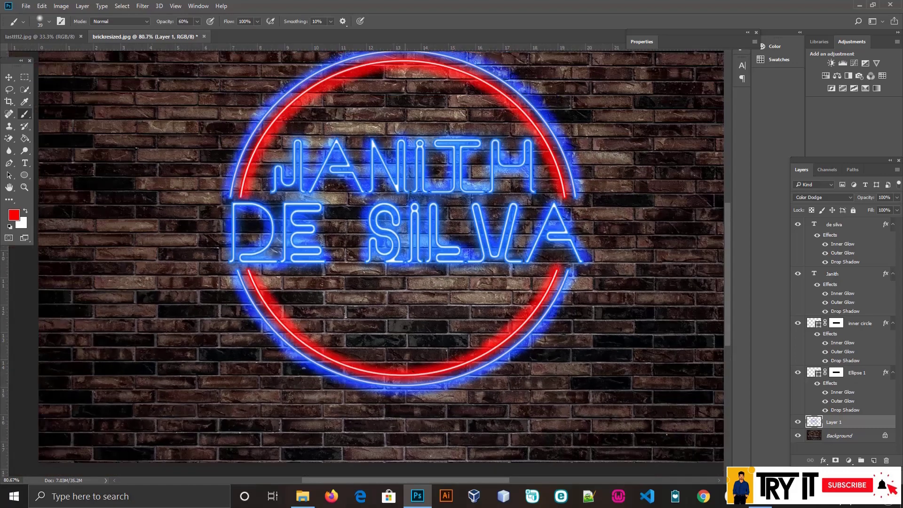
alt+scroll(405, 229, down, 1)
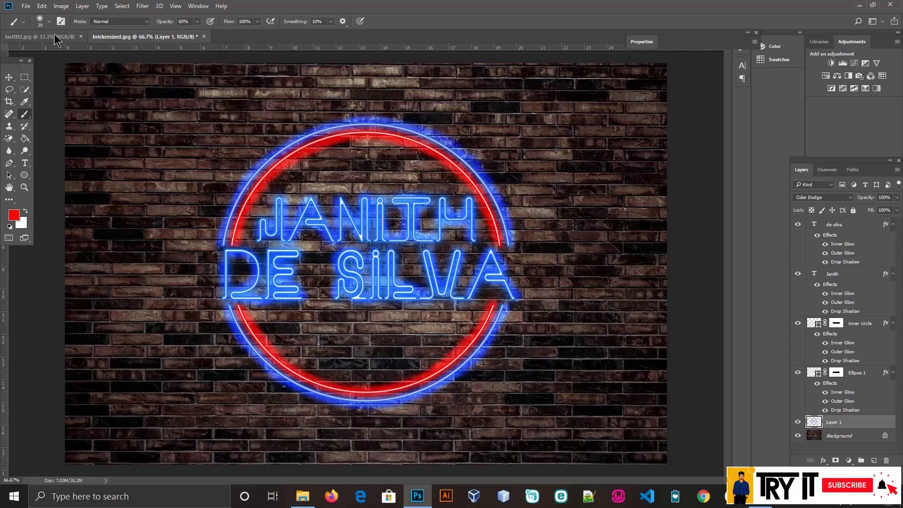
click(40, 37)
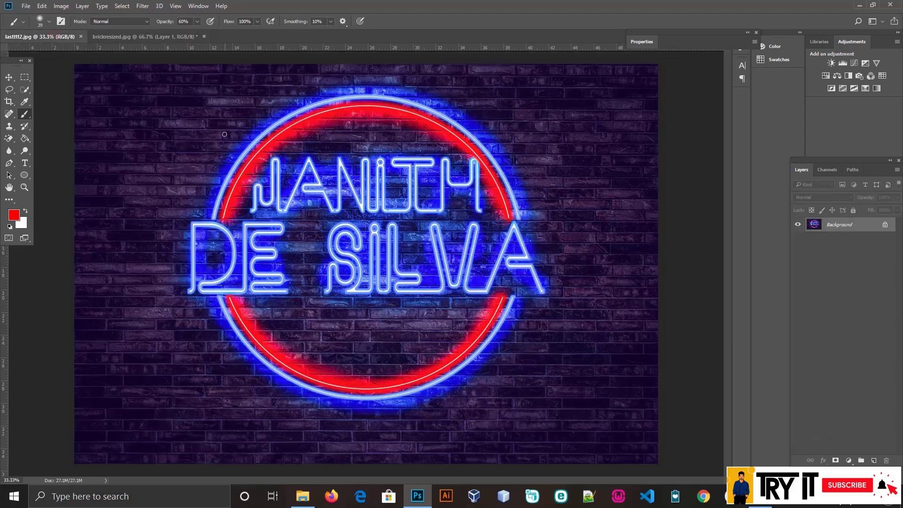
click(141, 37)
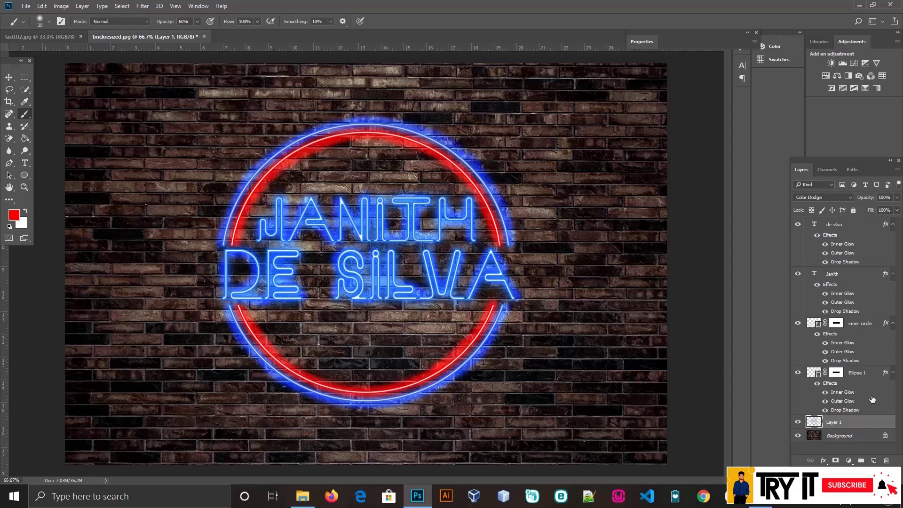
Undo the last change and set the Ellipse 1 drop shadow blend mode to Normal.
key(ctrl+z)
click(854, 411)
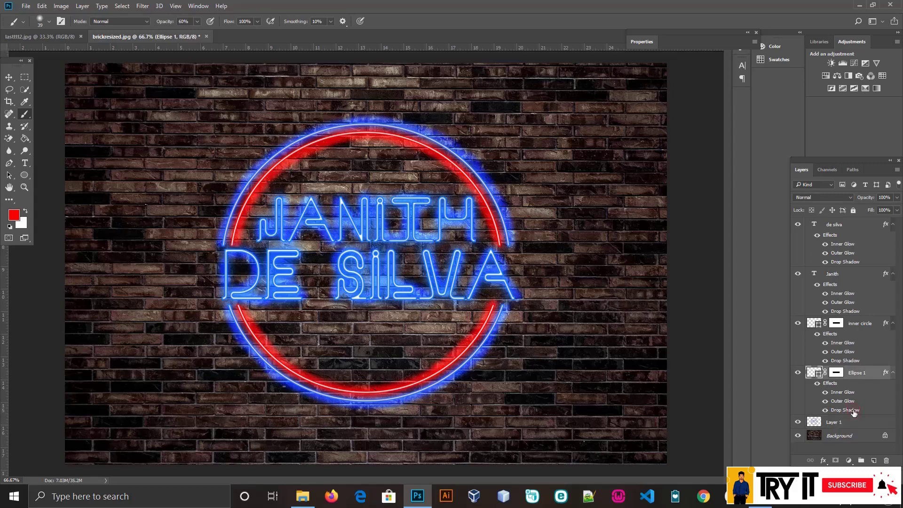
double_click(853, 411)
click(705, 163)
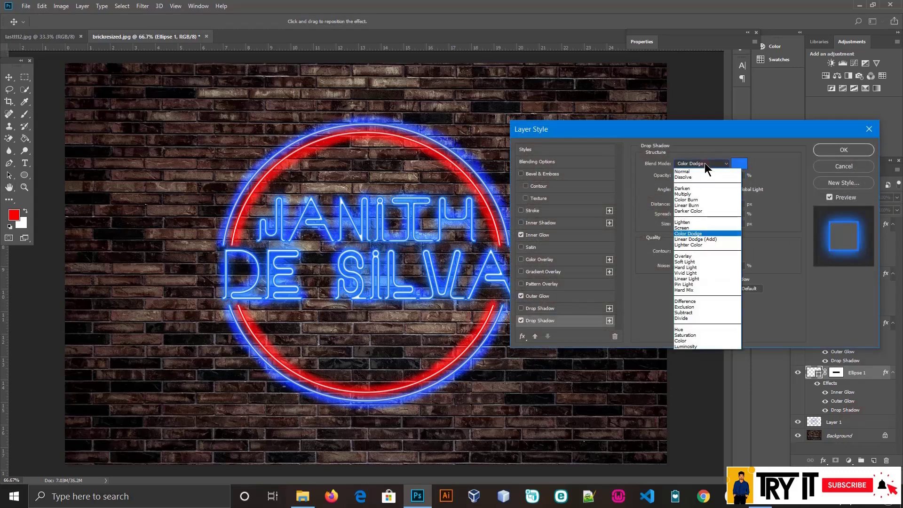
click(700, 172)
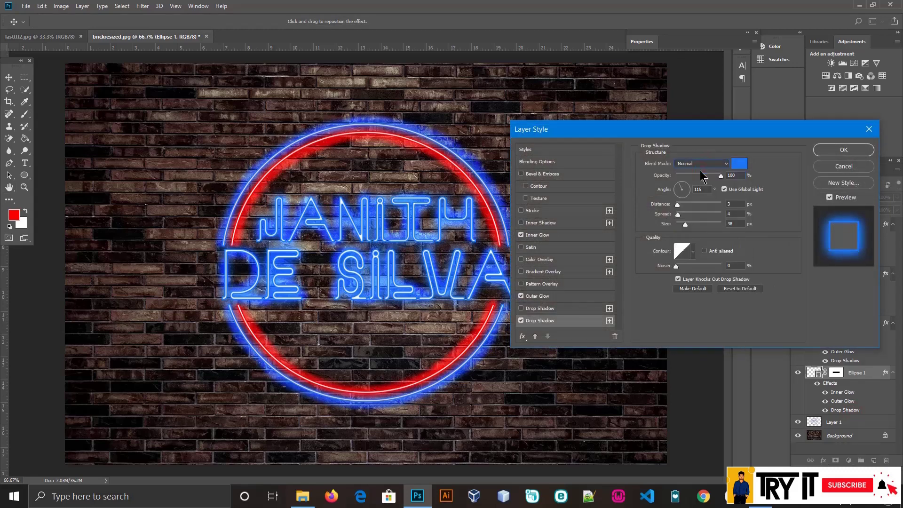
click(831, 154)
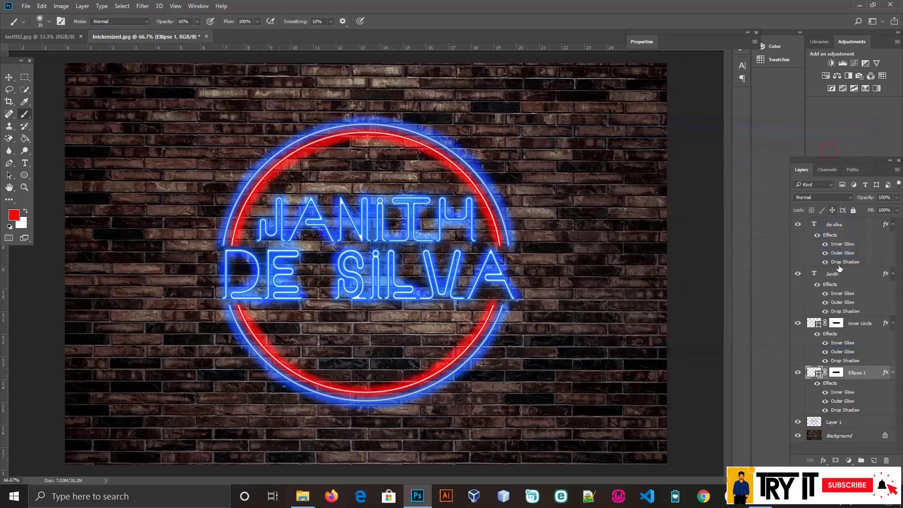
Switch the inner circle and Janith drop shadows from Color Dodge to Normal blending.
double_click(845, 361)
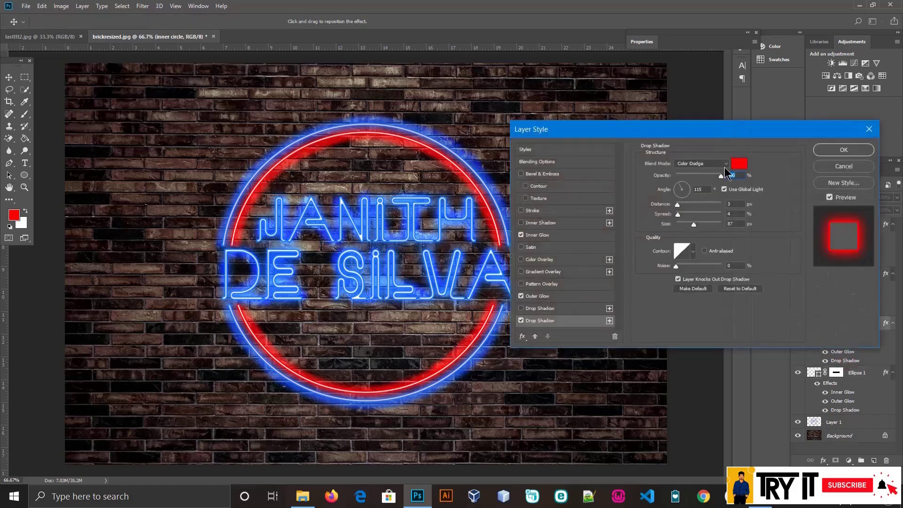
click(723, 164)
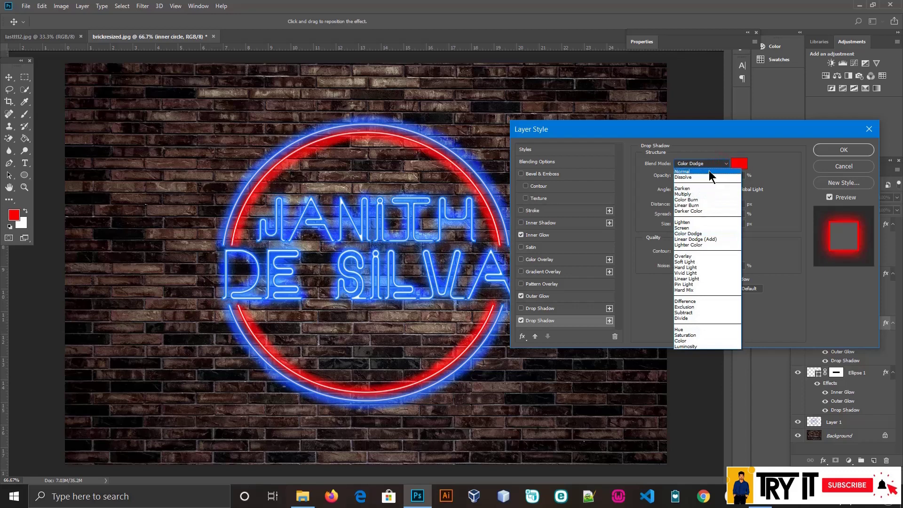
click(709, 171)
click(834, 152)
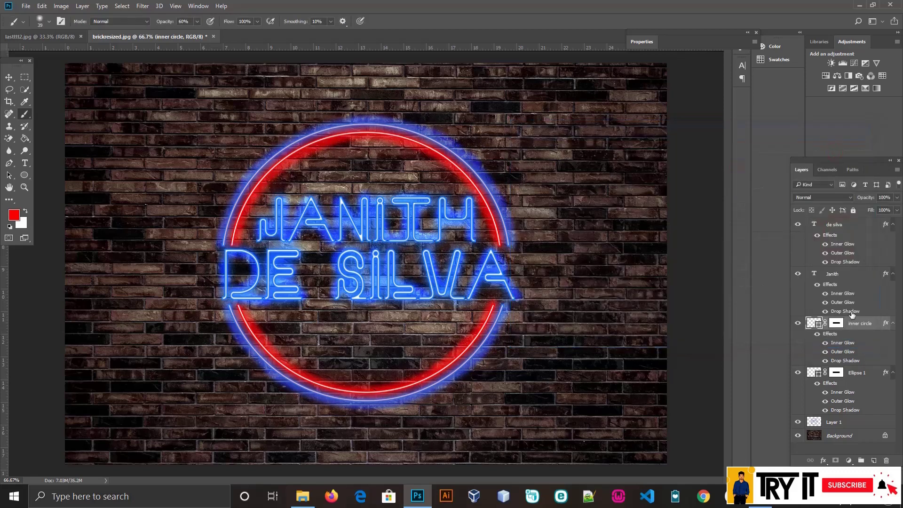
double_click(845, 312)
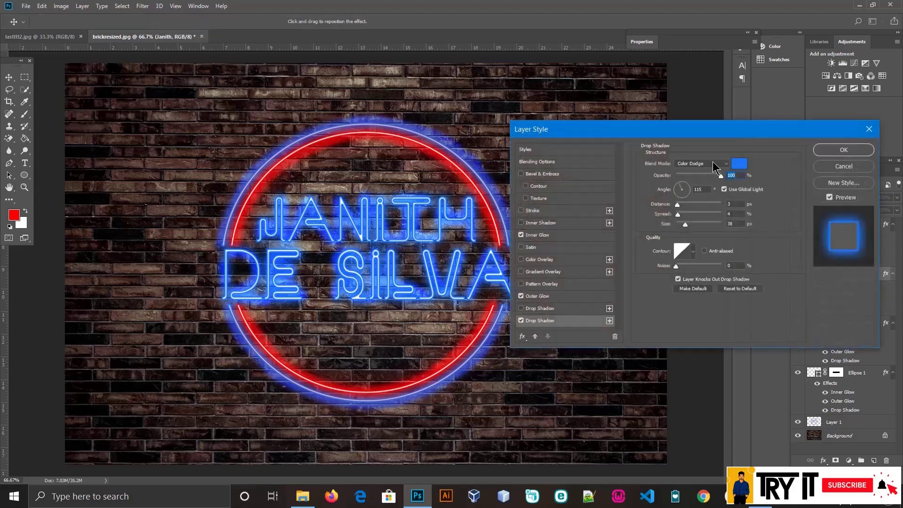
click(714, 166)
click(703, 173)
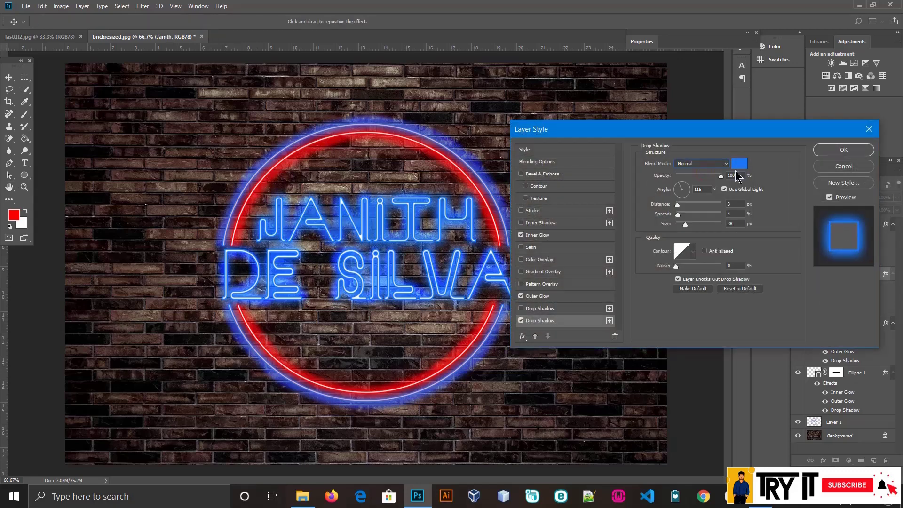
click(834, 152)
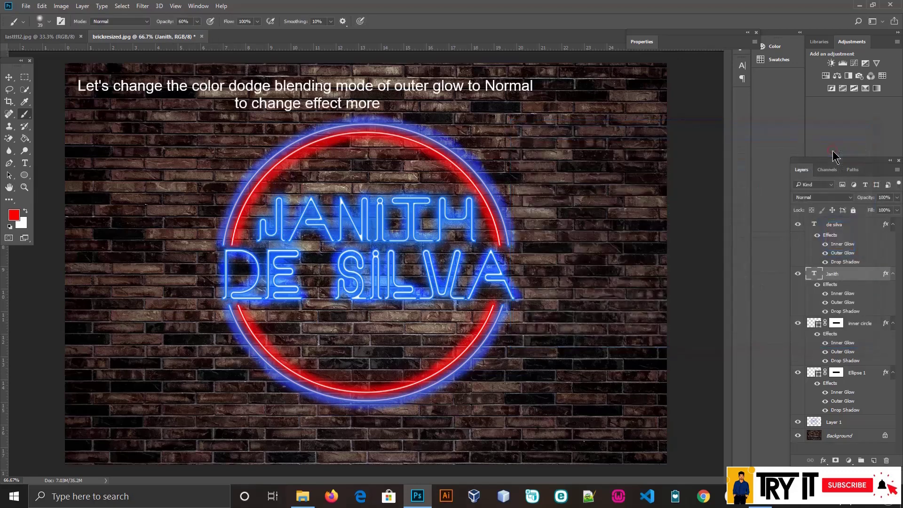
Set the de silva text layer's drop shadow blend mode to Normal.
click(844, 265)
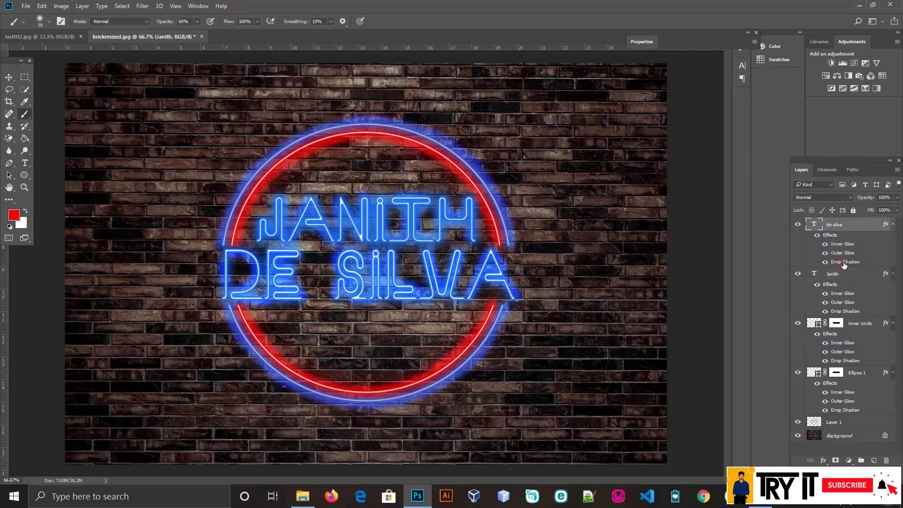
double_click(845, 265)
click(690, 163)
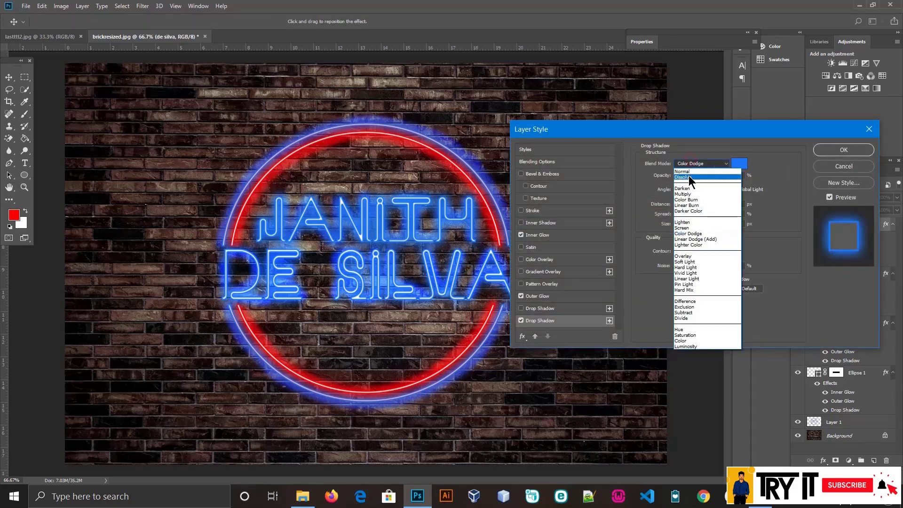
click(688, 177)
click(835, 149)
key(b)
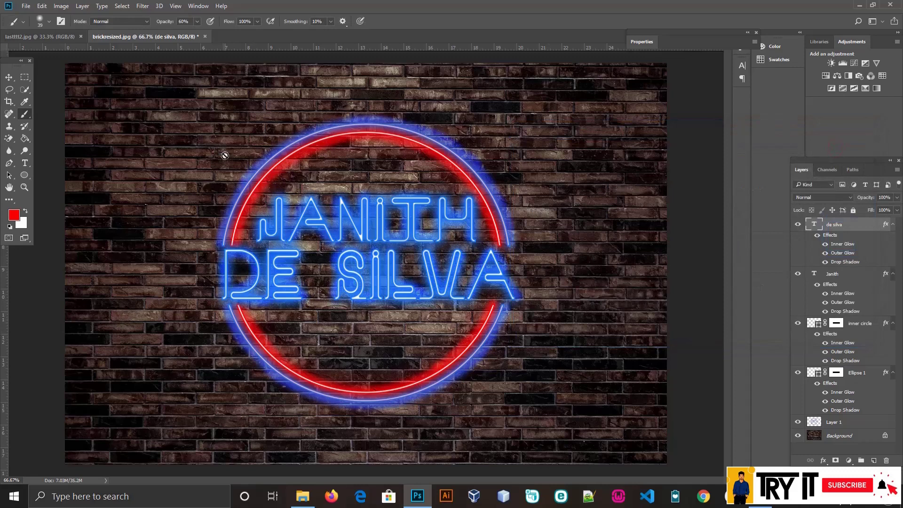
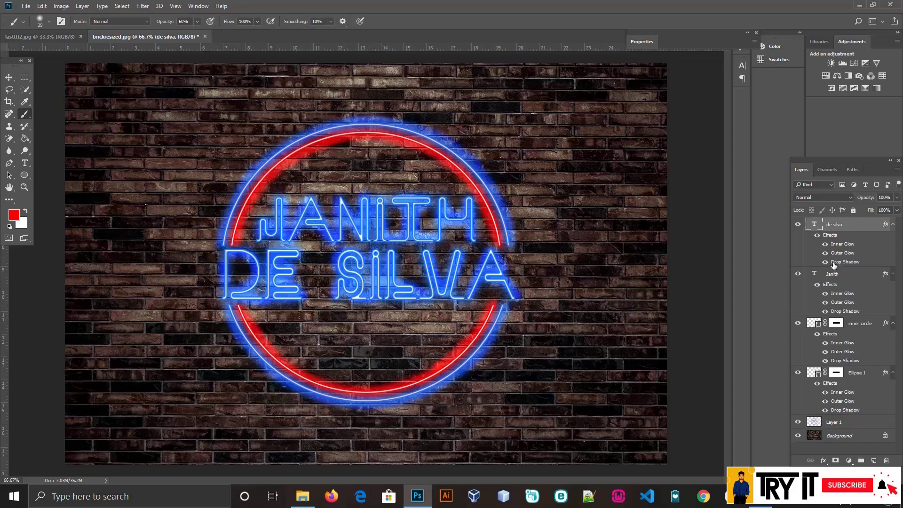
Stamp all visible layers into a new top Layer 2 and launch the Camera Raw Filter.
click(844, 223)
click(70, 37)
click(140, 36)
key(ctrl+shift+alt+e)
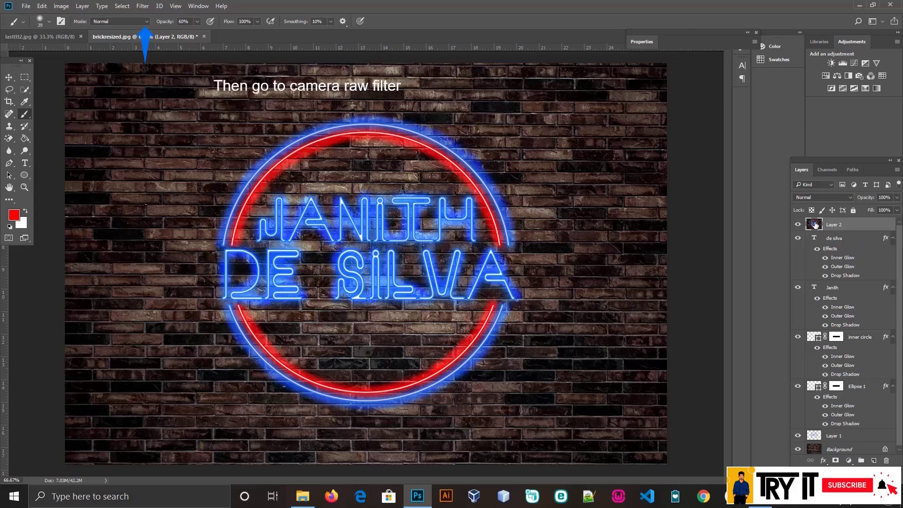
click(149, 6)
click(155, 73)
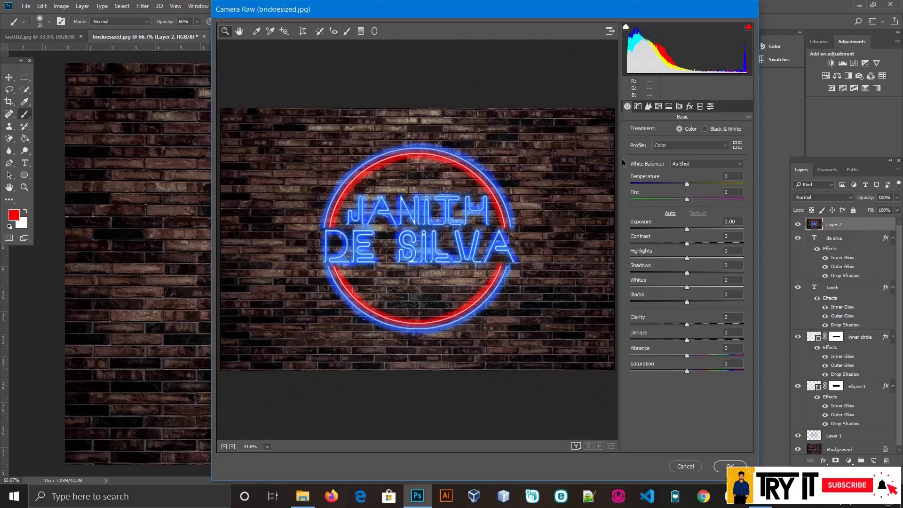
In Camera Raw HSL, lower the Reds hue to -2 and Oranges hue to -14.
click(640, 106)
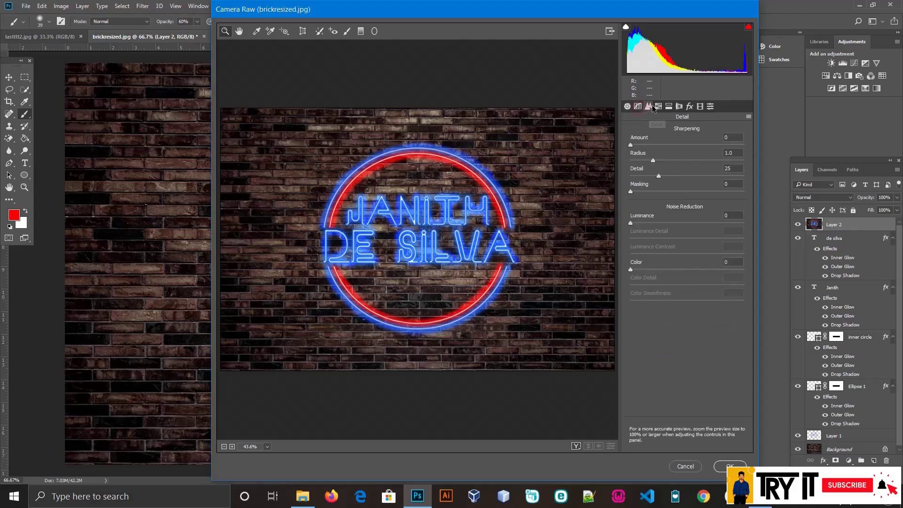
click(658, 107)
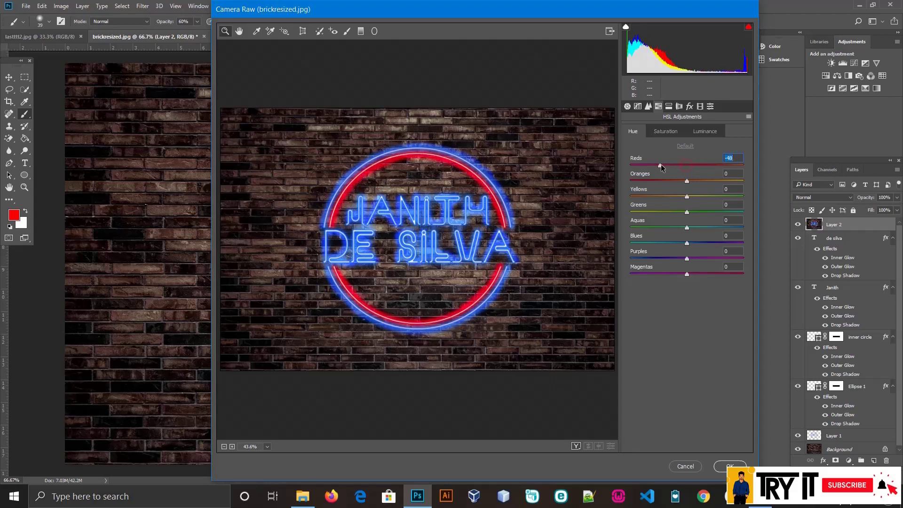
mouse_move(687, 166)
mouse_down()
mouse_move(713, 164)
mouse_move(652, 181)
mouse_move(686, 181)
mouse_move(679, 181)
mouse_up()
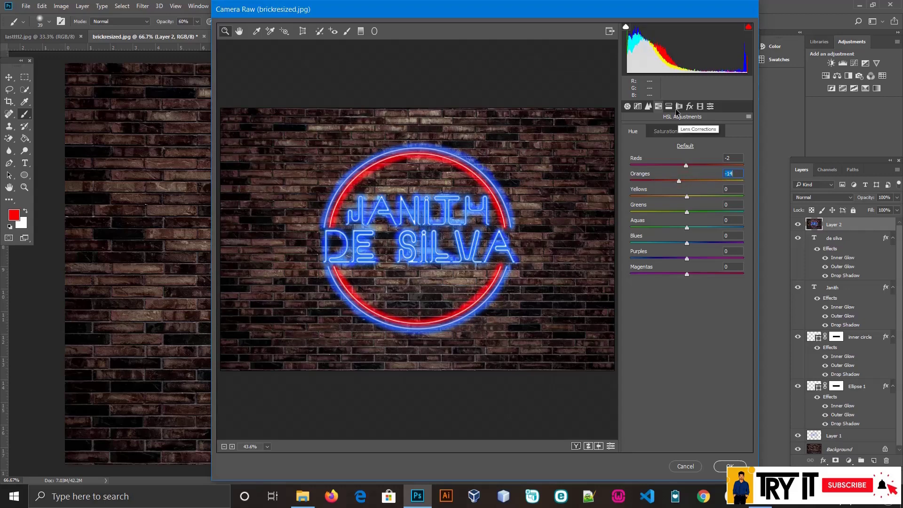
click(627, 107)
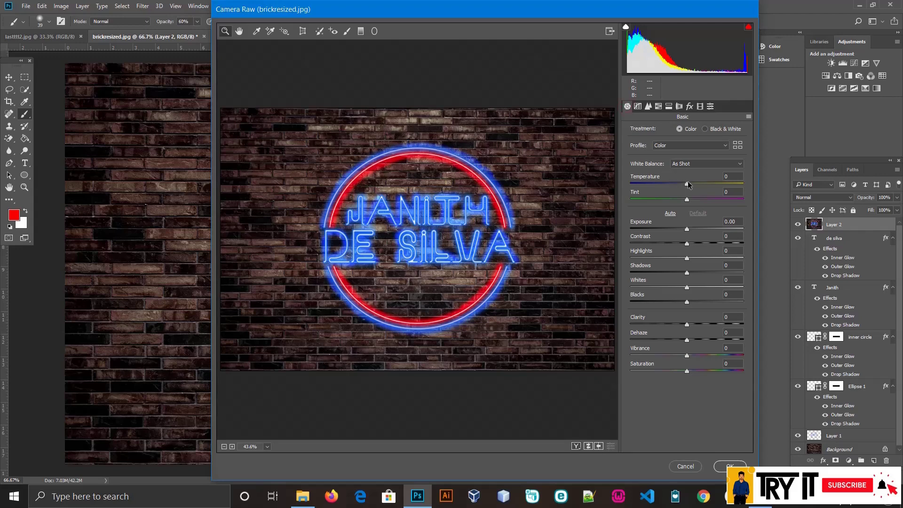
Set Temperature -9, Exposure -0.25, Contrast +30, Highlights/Shadows -13, Whites -18, Clarity +17, Dehaze -18, Vibrance +3.
drag(687, 182, 682, 181)
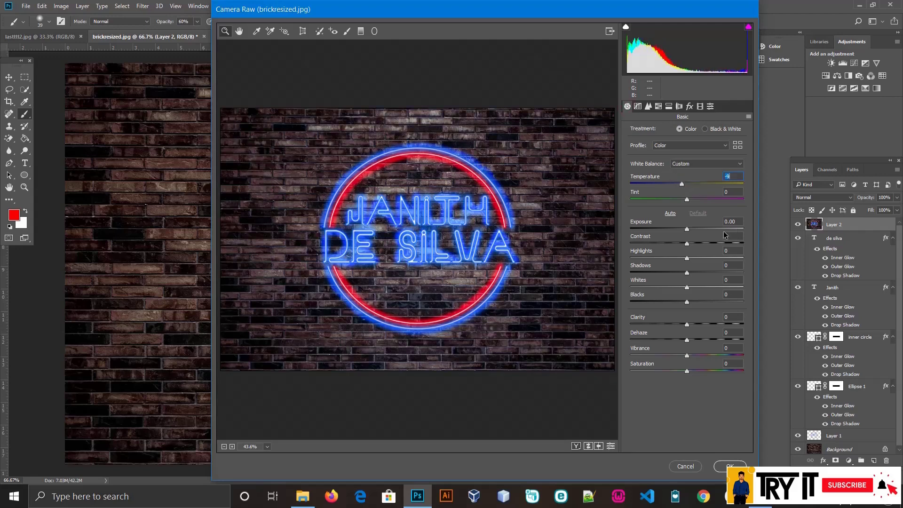
mouse_move(687, 229)
mouse_down()
mouse_move(667, 257)
mouse_move(703, 243)
mouse_up()
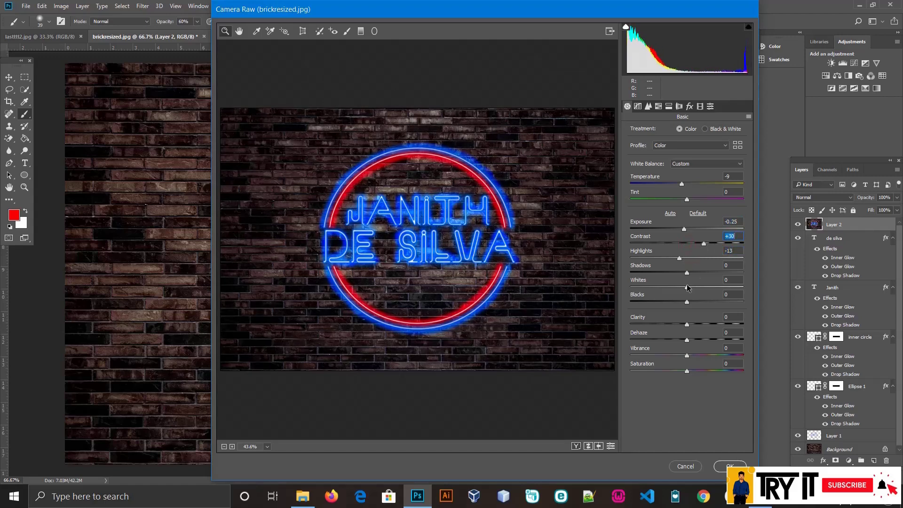
drag(685, 273, 679, 273)
mouse_move(687, 287)
mouse_down()
mouse_move(676, 287)
mouse_move(684, 303)
mouse_move(714, 325)
mouse_move(696, 324)
mouse_move(725, 342)
mouse_move(653, 341)
mouse_up()
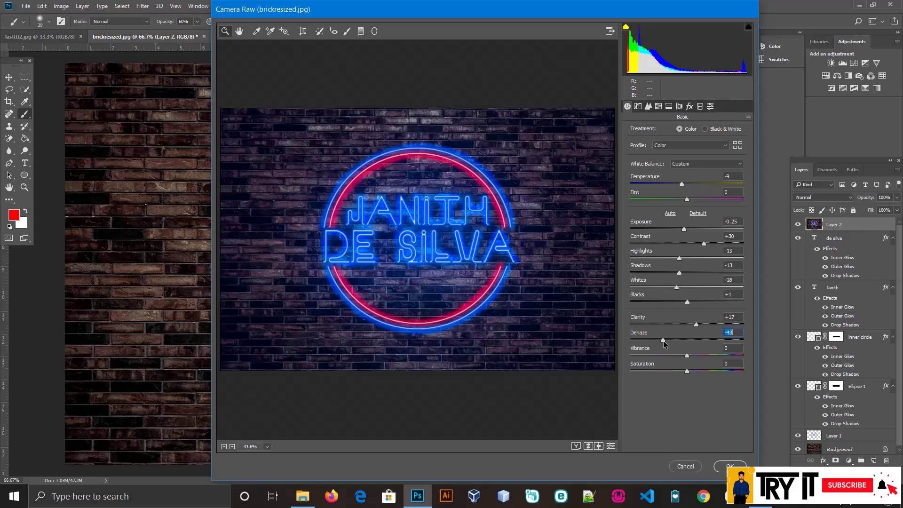
drag(663, 340, 676, 344)
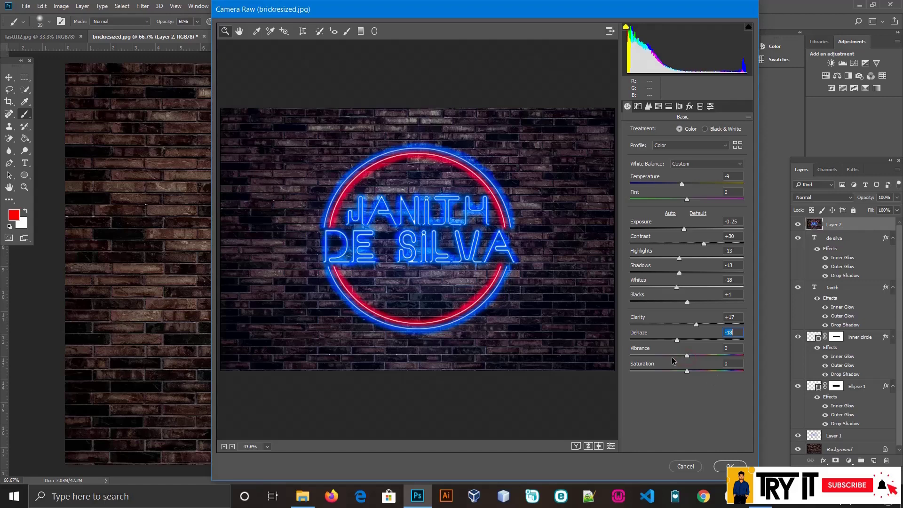
drag(686, 355, 692, 356)
Add a -17 post-crop vignette and sharpening amount 17, and nudge the Blues hue up slightly.
click(690, 107)
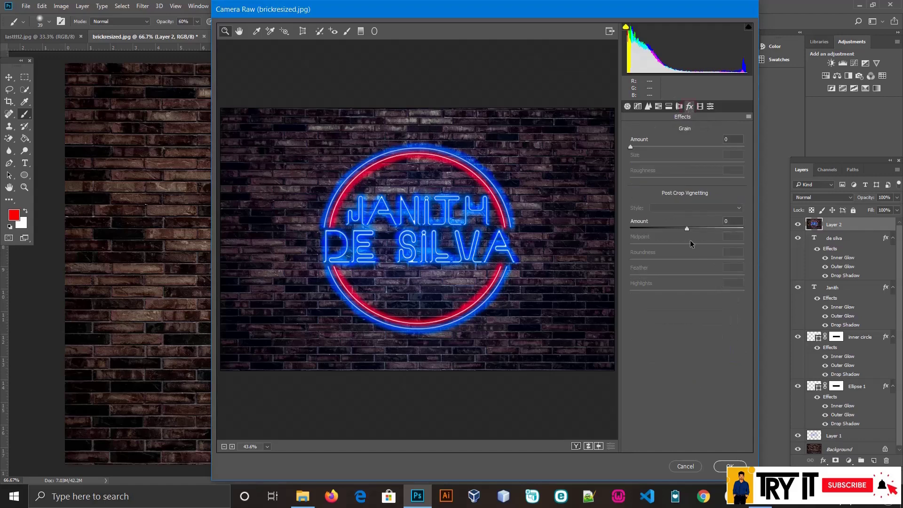
mouse_move(687, 230)
mouse_down()
mouse_move(667, 231)
mouse_move(677, 230)
mouse_up()
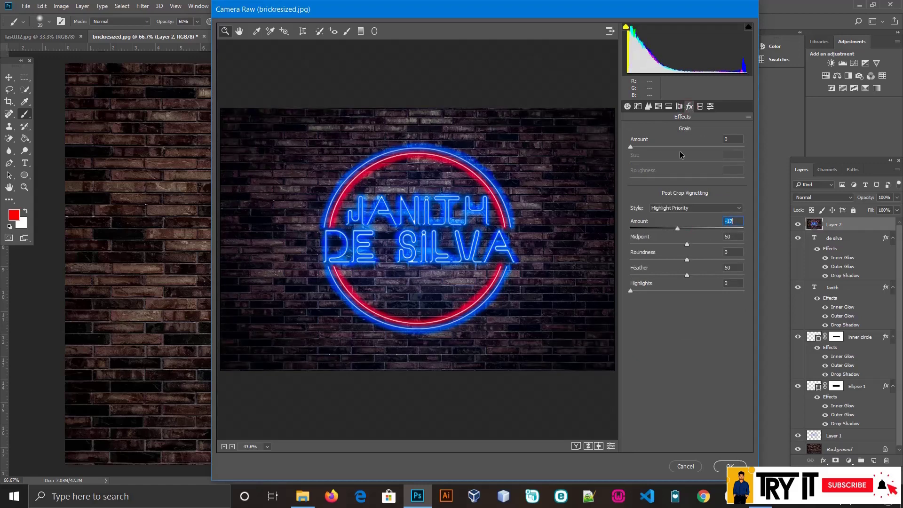
click(648, 107)
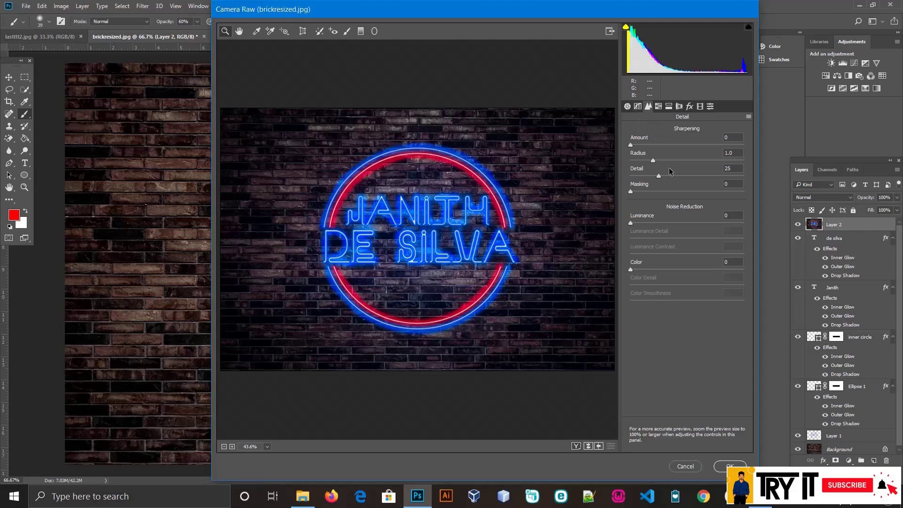
drag(631, 145, 643, 146)
click(658, 106)
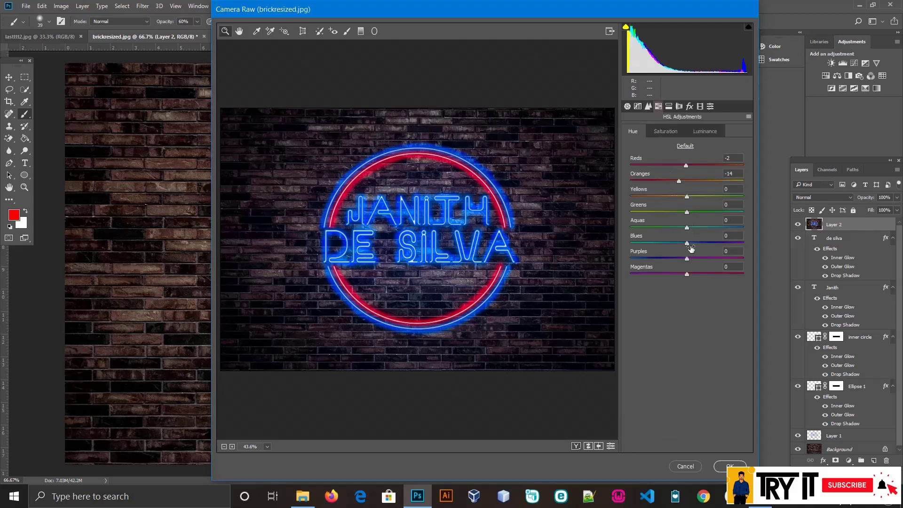
mouse_move(690, 246)
mouse_down()
mouse_move(679, 245)
mouse_move(688, 258)
mouse_move(706, 230)
mouse_move(690, 231)
mouse_up()
Set Vibrance to +21 and Saturation to +8, then apply the Camera Raw grade.
click(627, 106)
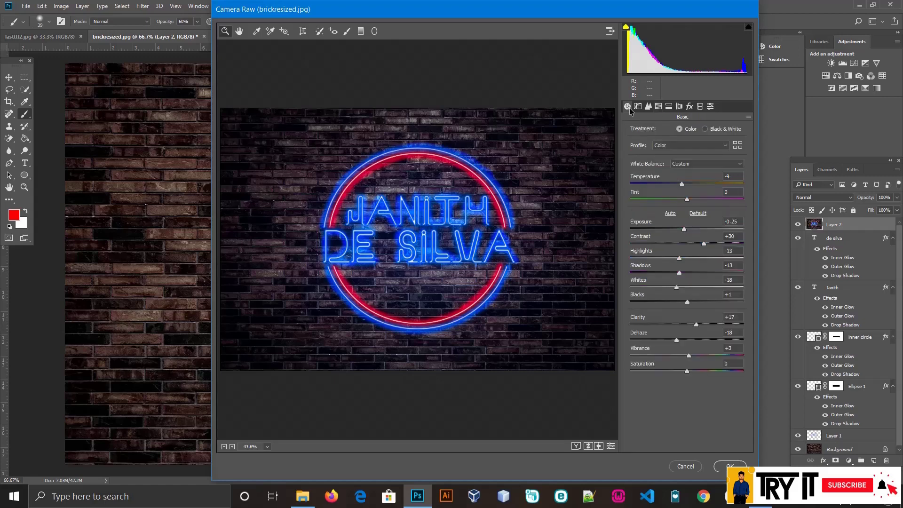
drag(689, 354, 712, 362)
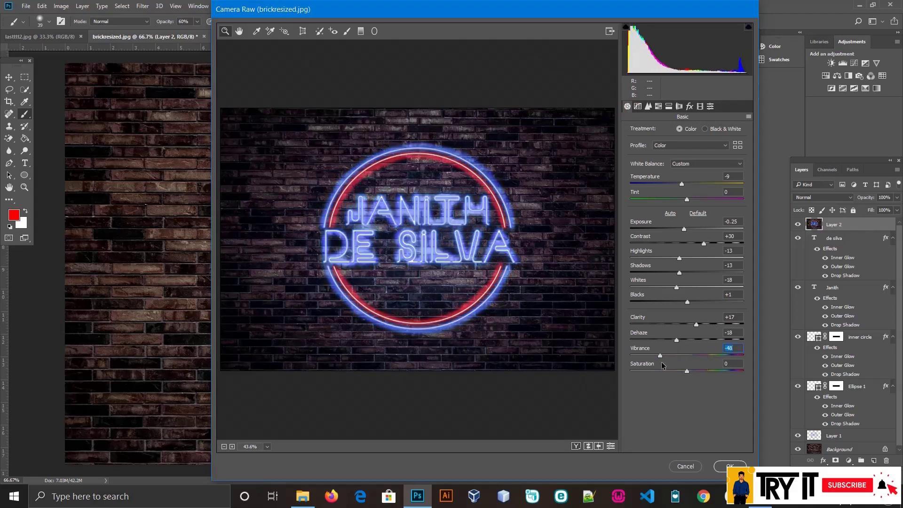
drag(712, 362, 701, 371)
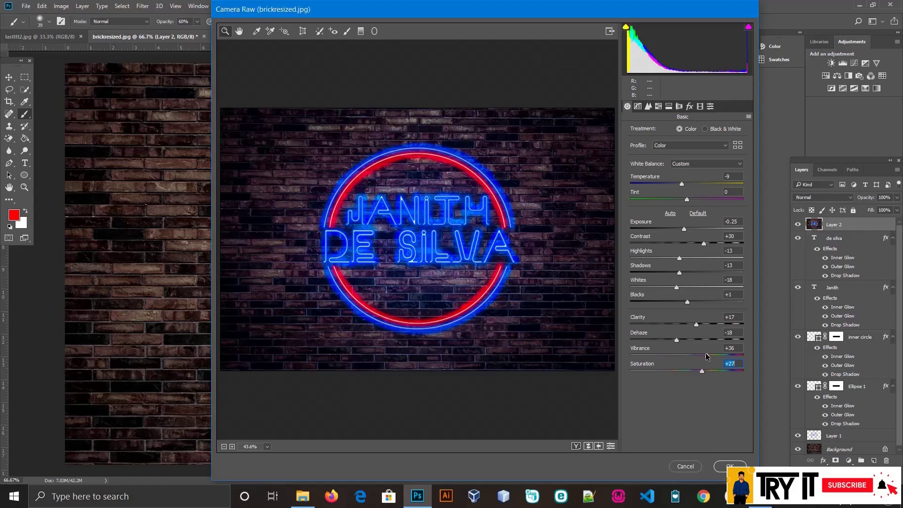
drag(705, 356, 690, 371)
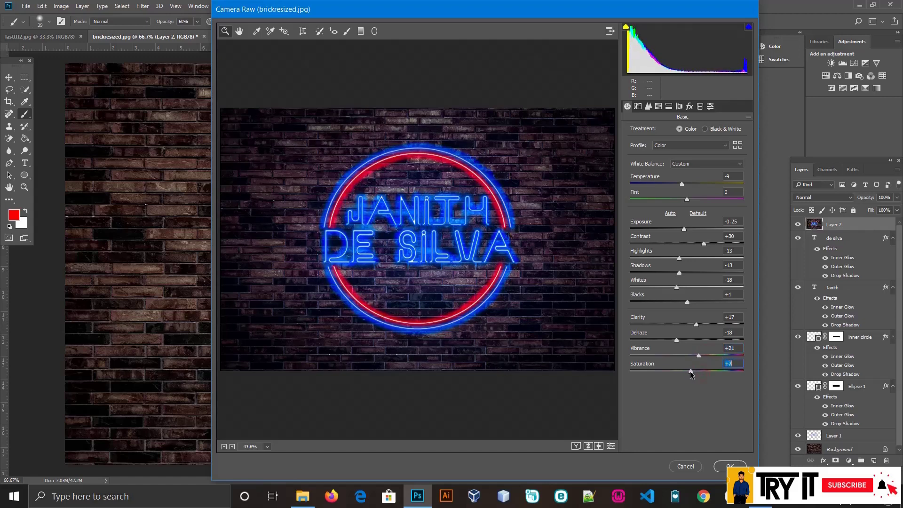
click(718, 467)
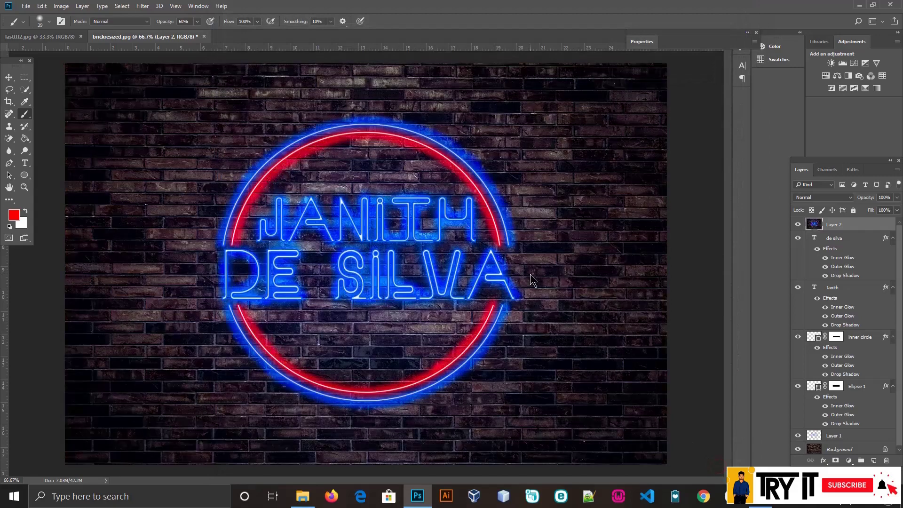
Toggle Layer 2's visibility to compare before and after, then bring up the save options.
click(798, 226)
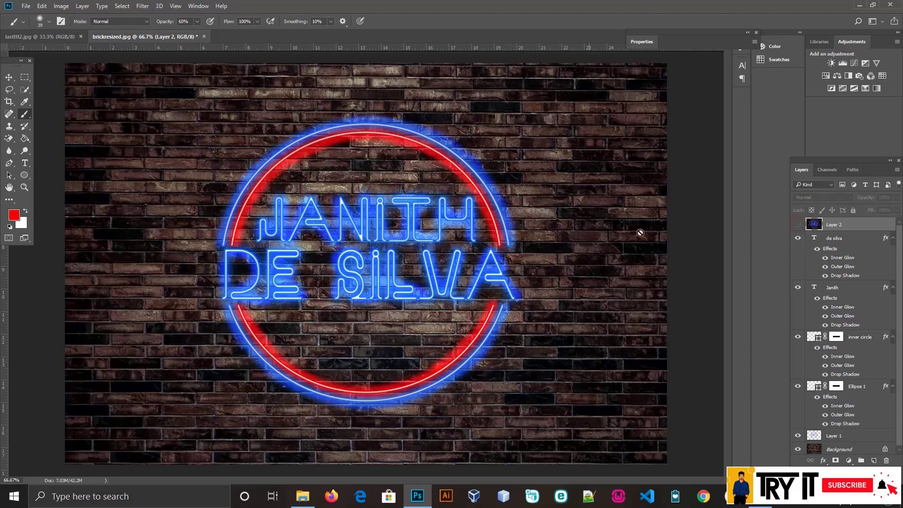
click(798, 225)
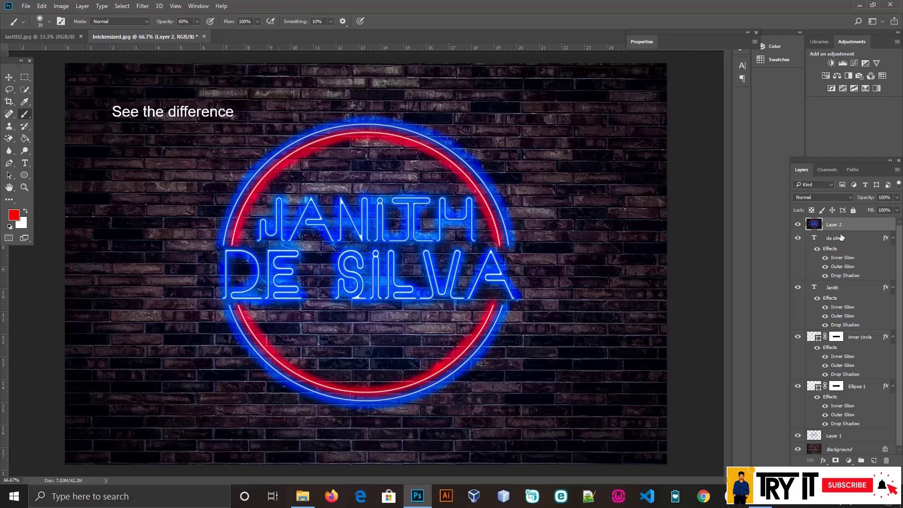
click(26, 6)
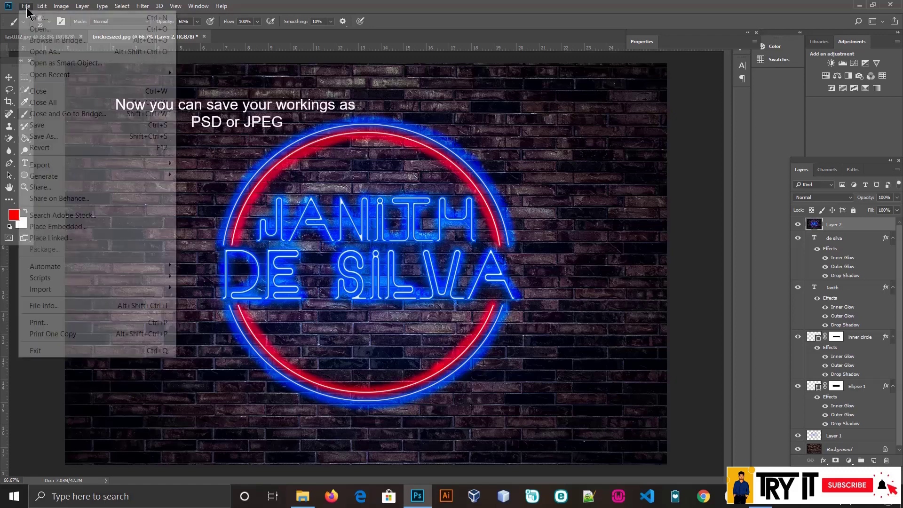
click(36, 136)
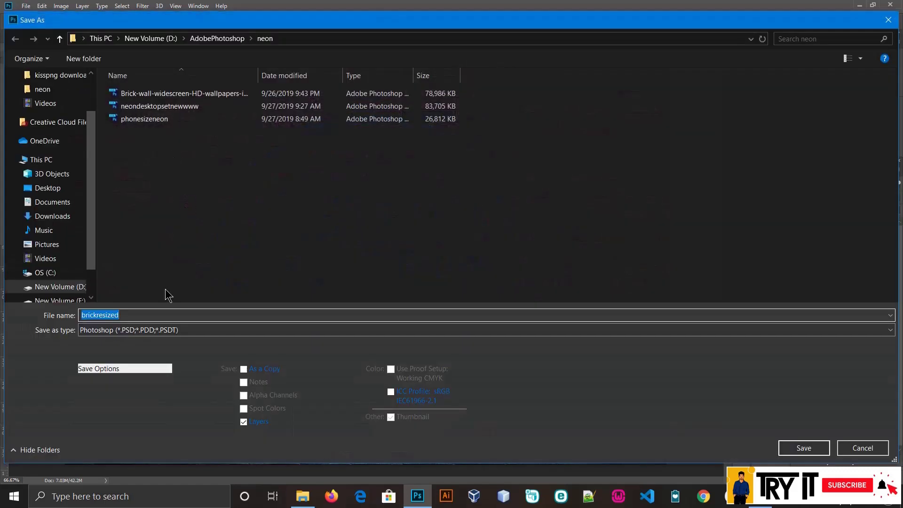
In Save As, switch the format to JPEG, back to Photoshop PSD, and cancel without saving.
click(160, 329)
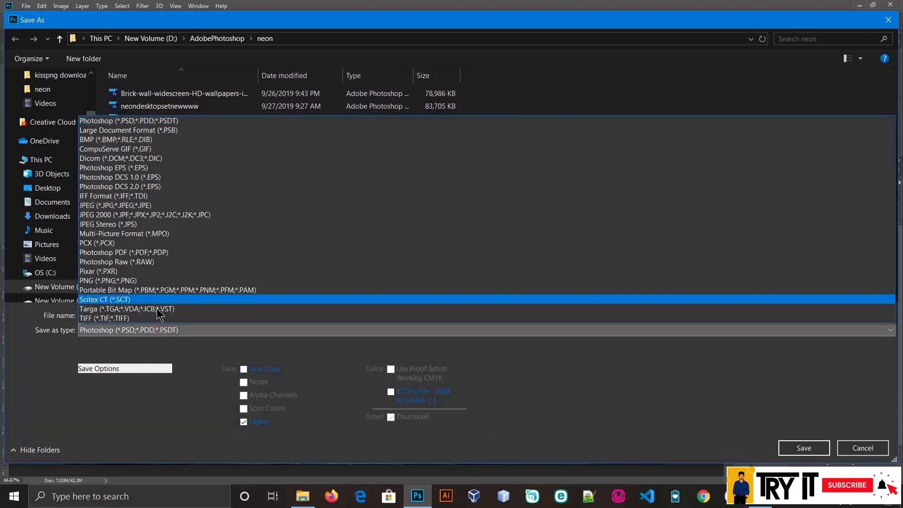
click(130, 207)
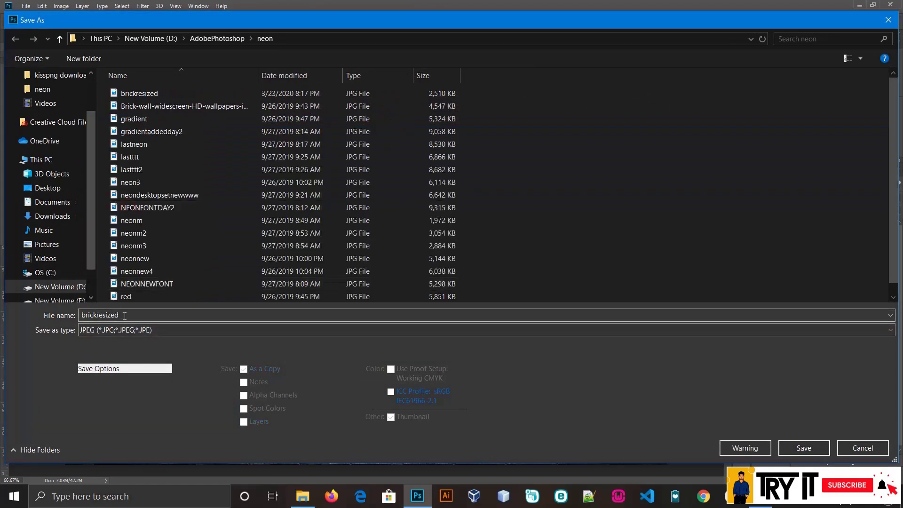
click(113, 331)
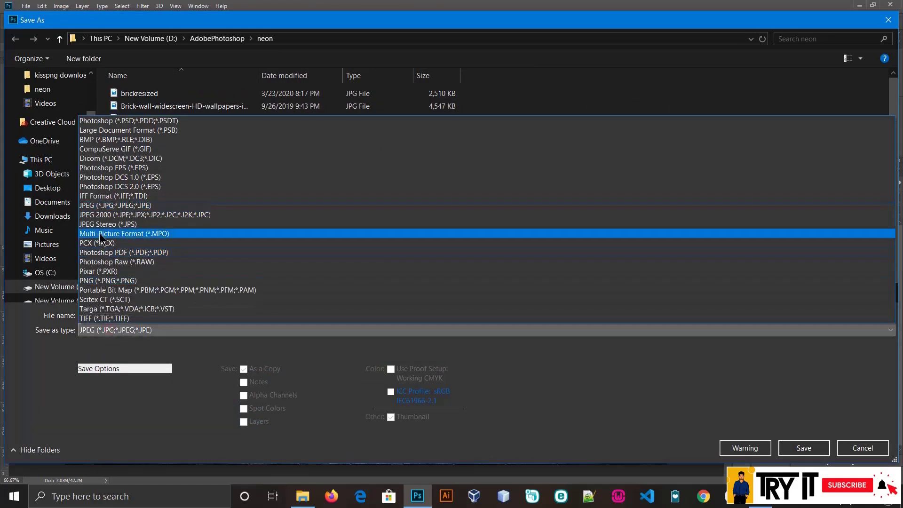
click(113, 122)
click(112, 331)
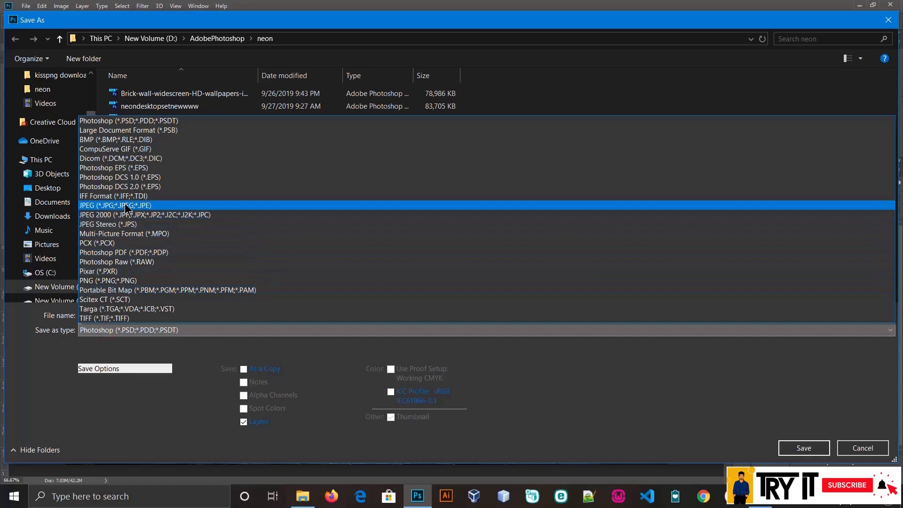
click(389, 330)
click(870, 449)
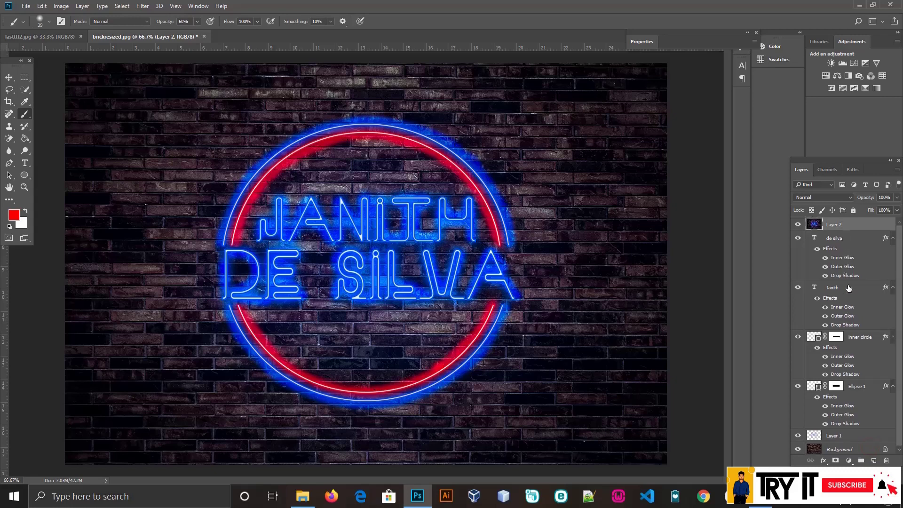
click(842, 239)
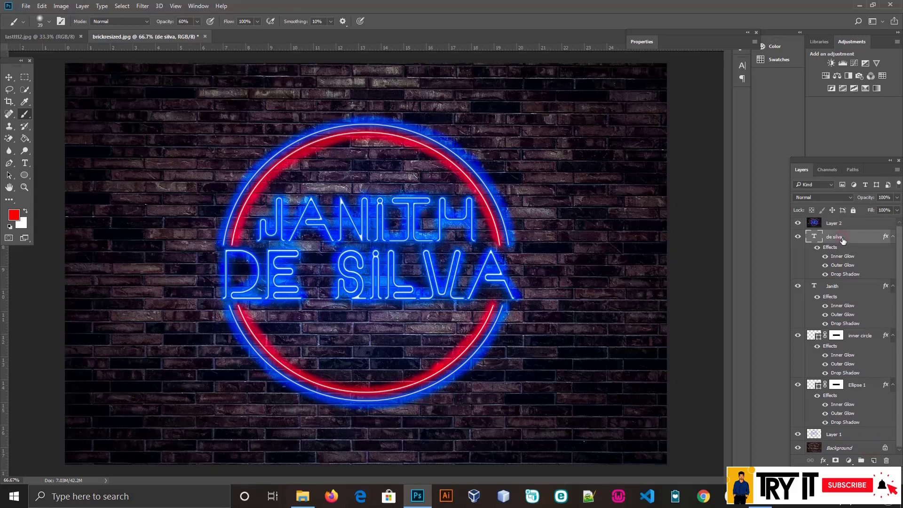
shift+click(862, 386)
key(ctrl+g)
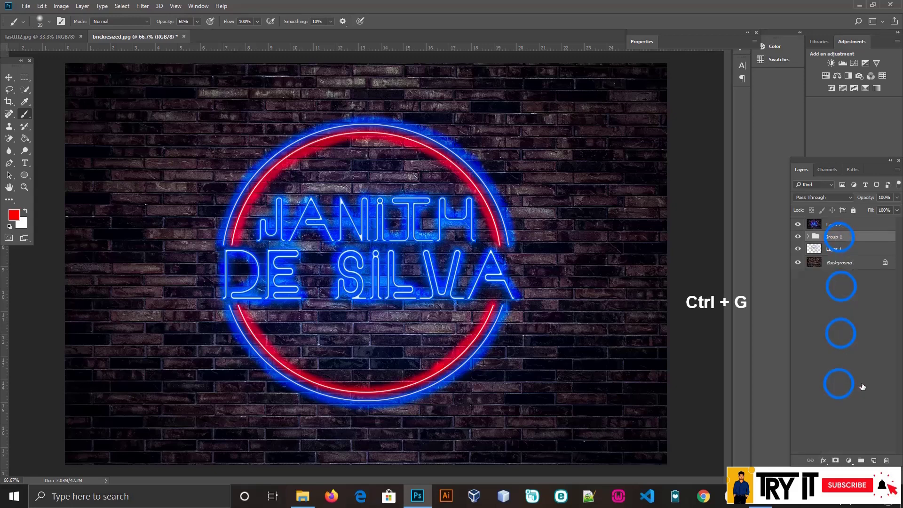
click(798, 236)
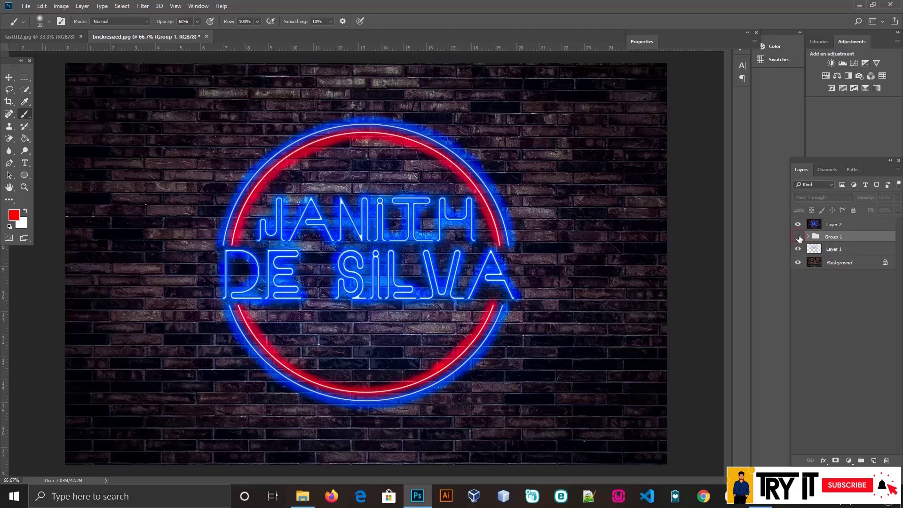
click(798, 236)
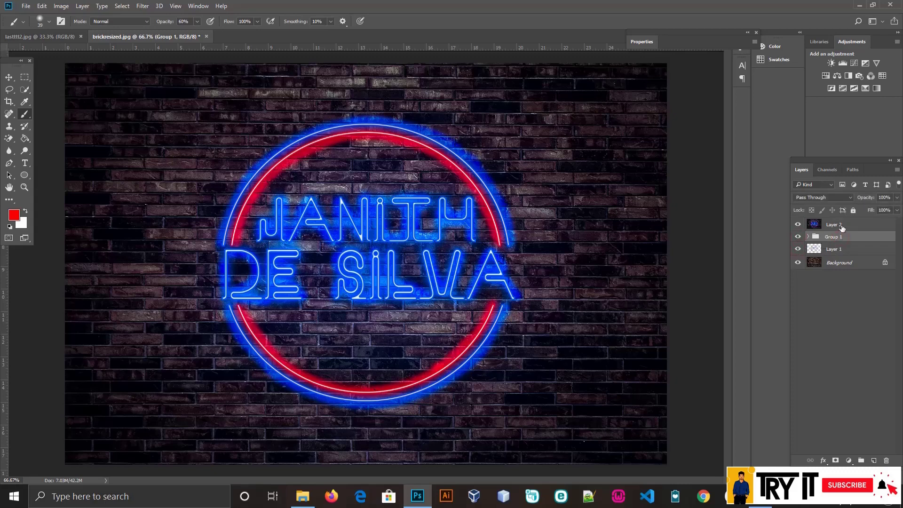
Hide Layer 2 and compare the brick wall design against the finished reference image.
click(832, 252)
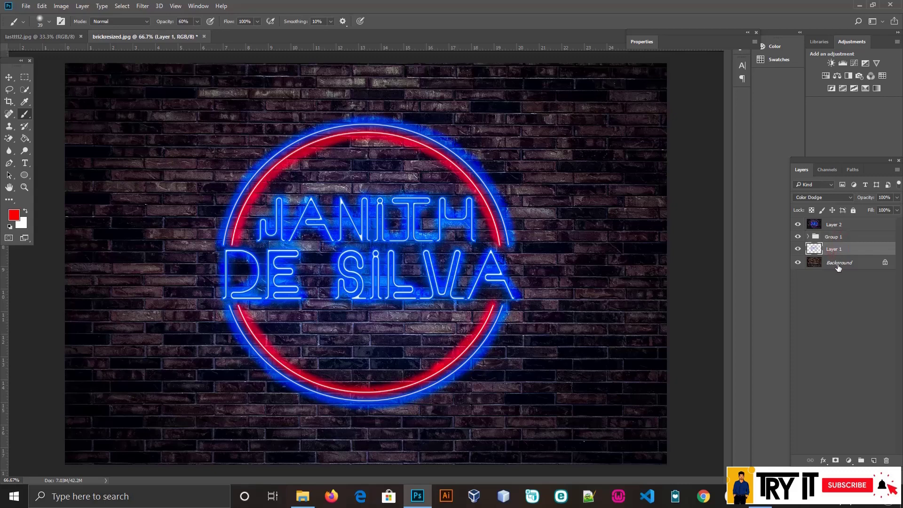
click(844, 228)
click(798, 224)
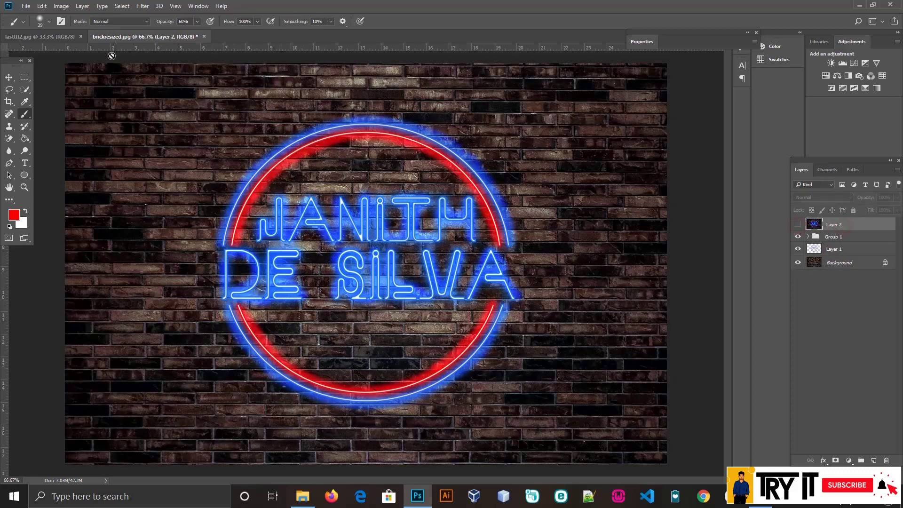
click(75, 37)
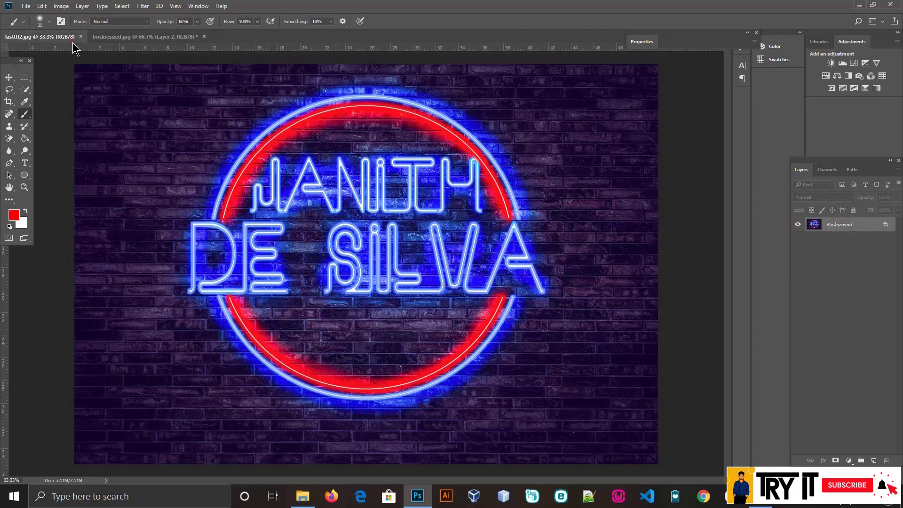
click(146, 37)
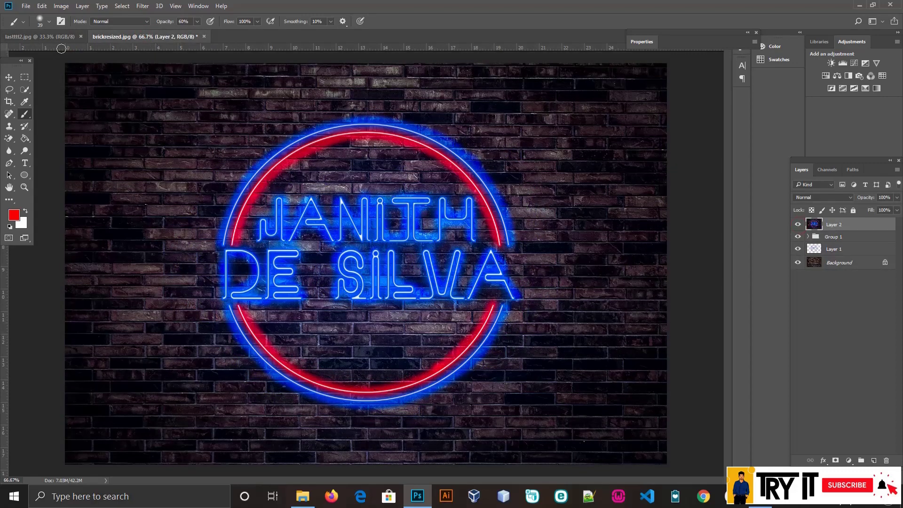
click(61, 37)
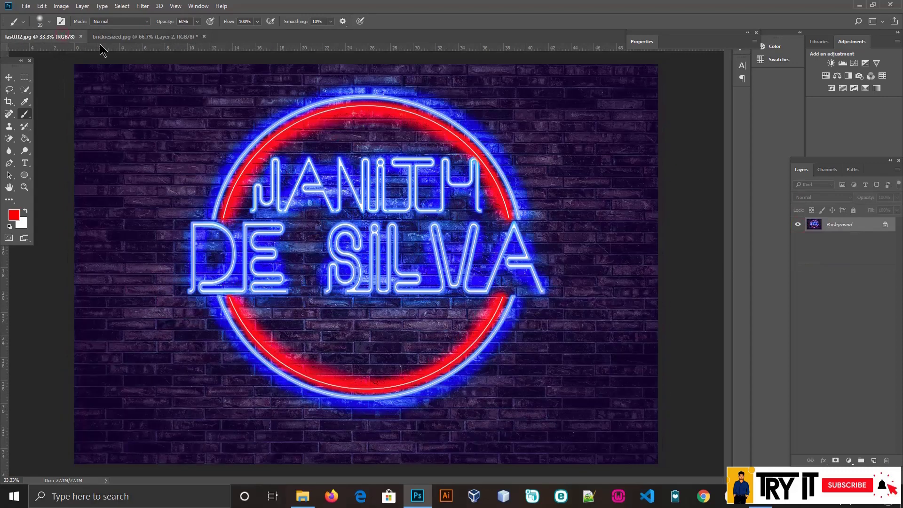
click(142, 37)
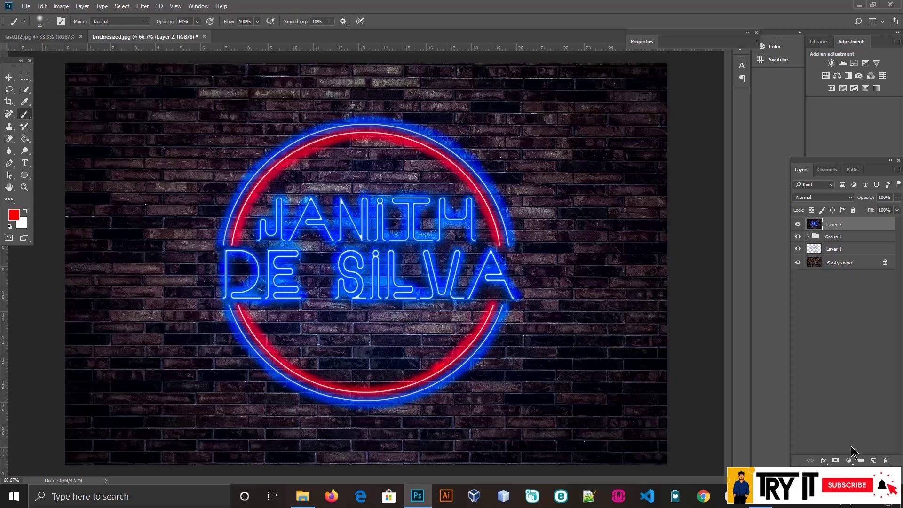
Try adding a Gradient fill layer, then cancel it.
click(848, 461)
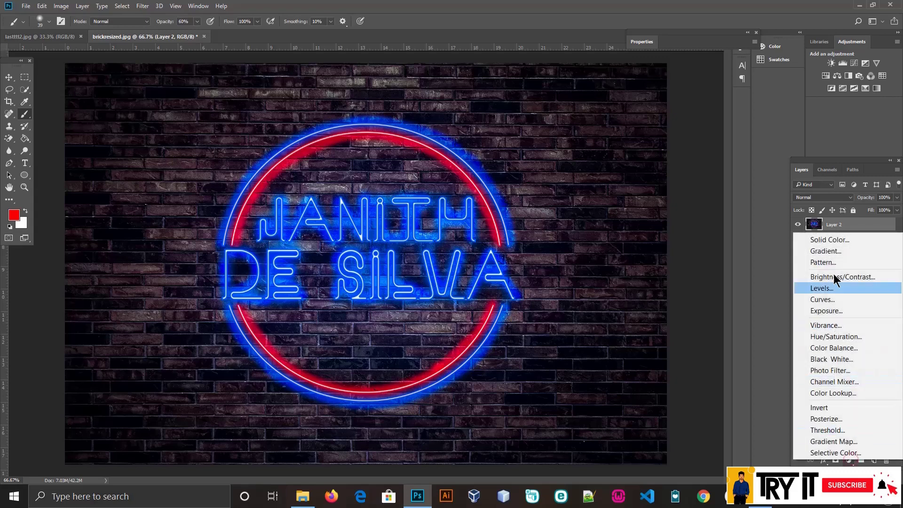
click(835, 253)
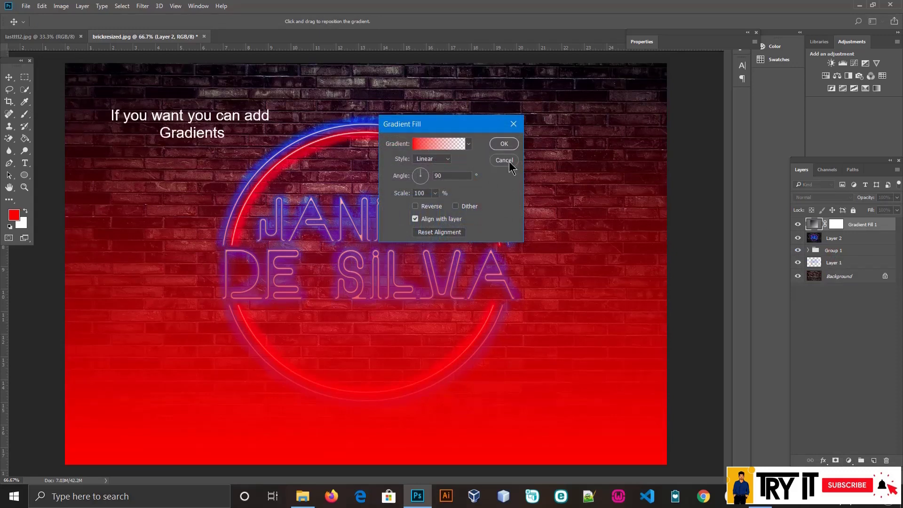
click(507, 160)
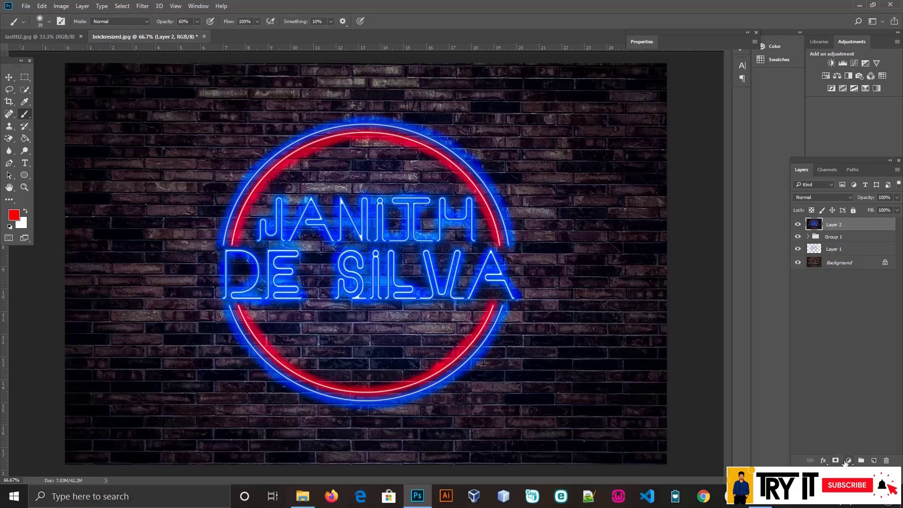
Add a Hue/Saturation adjustment layer with only a slight hue shift.
click(847, 461)
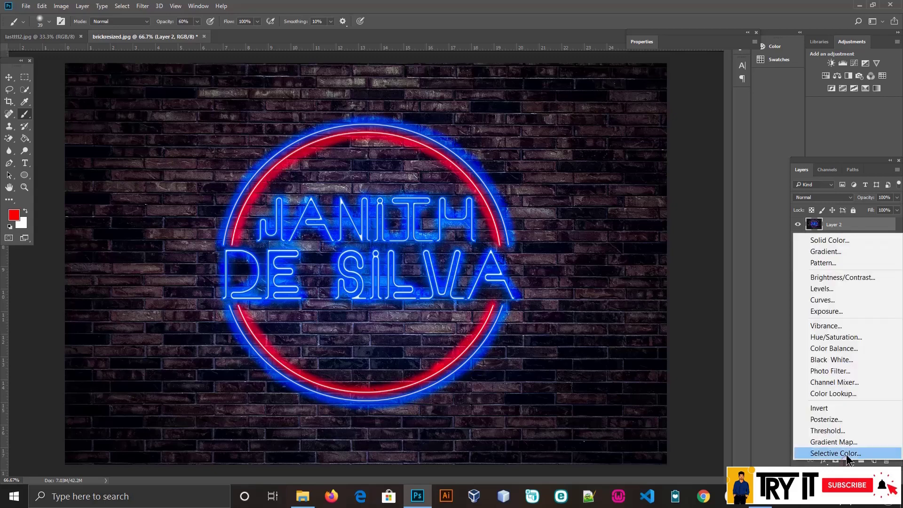
click(836, 337)
mouse_move(689, 103)
mouse_down()
mouse_move(709, 105)
mouse_move(682, 104)
mouse_move(689, 106)
mouse_up()
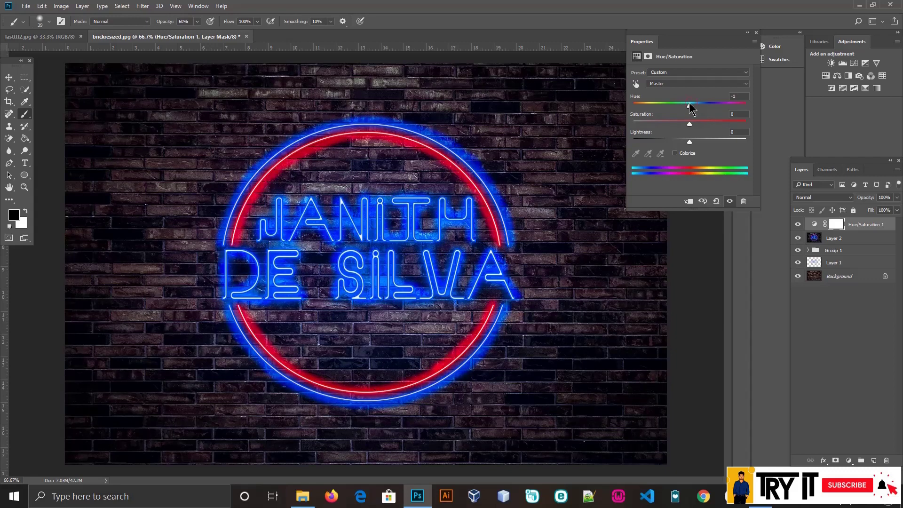
click(747, 33)
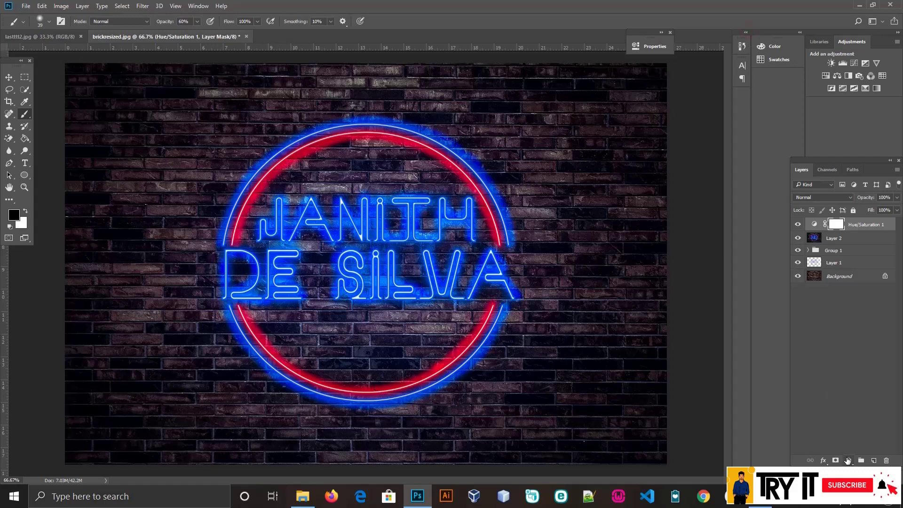
Add a Brightness/Contrast adjustment layer with slightly lowered brightness, then hide it to compare.
click(850, 461)
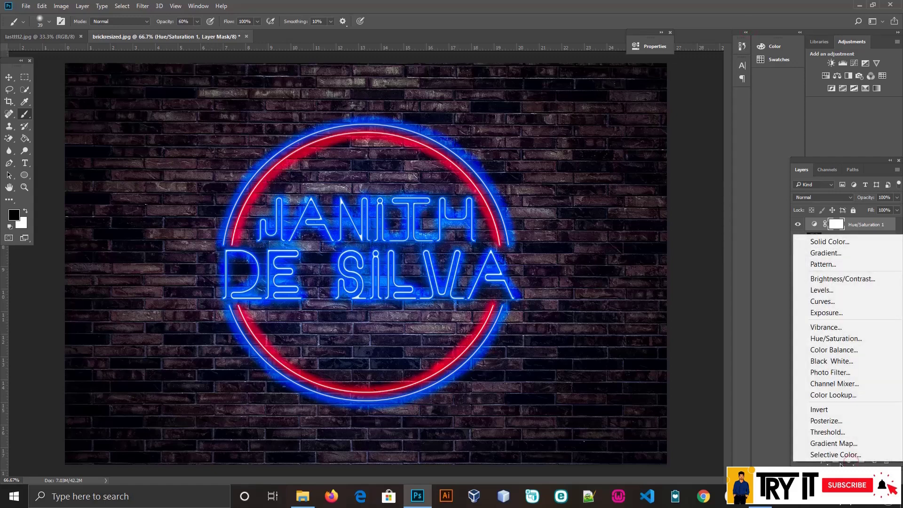
click(832, 280)
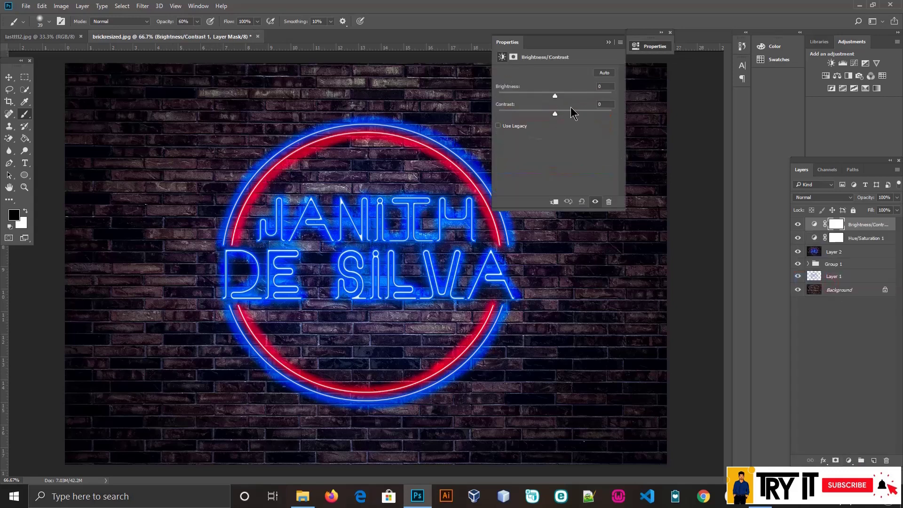
mouse_move(555, 92)
mouse_down()
mouse_move(545, 92)
mouse_move(574, 114)
mouse_move(552, 114)
mouse_up()
click(608, 42)
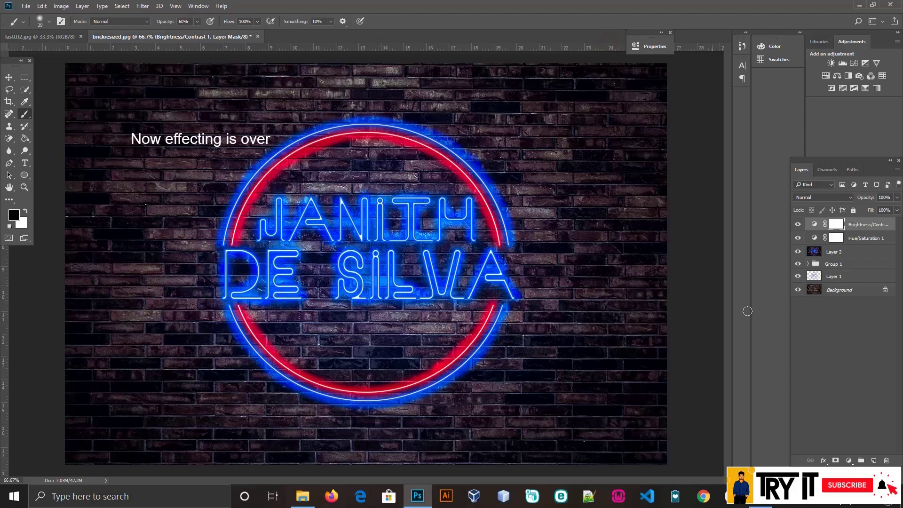
click(798, 225)
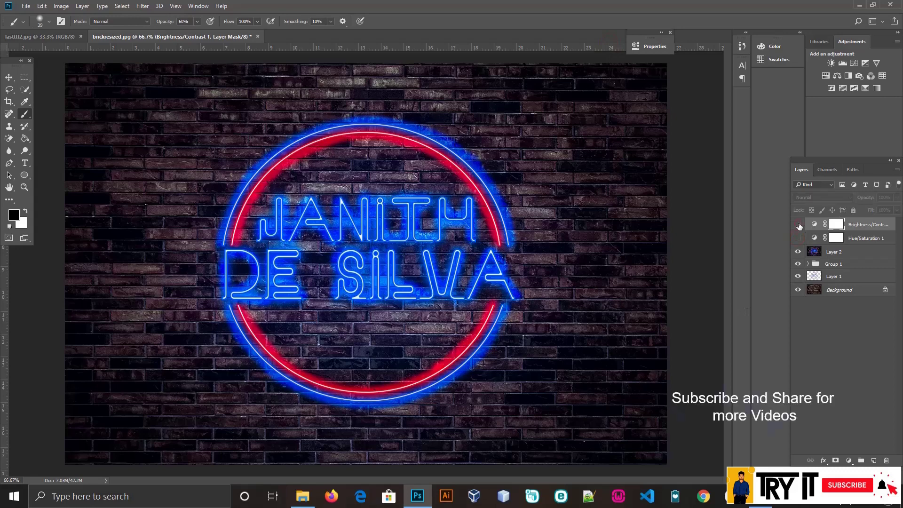